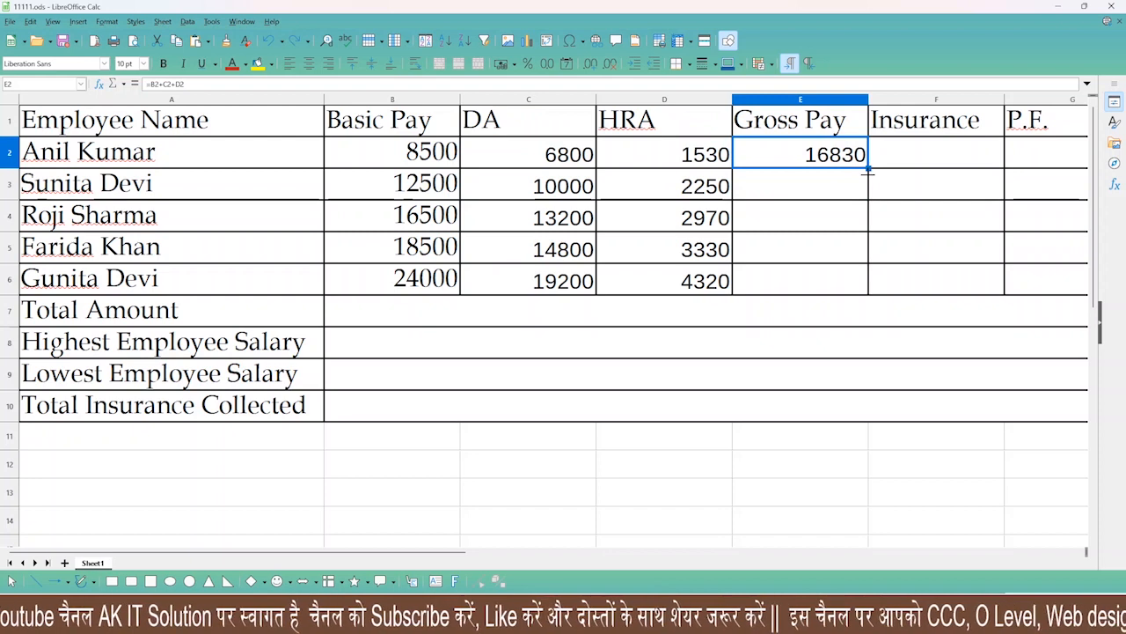
Fill the Gross Pay formula from E2 down through E6
{"action": "left_click_drag", "start_coordinate": [867, 168], "coordinate": [869, 296]}
Select the first Insurance cell, F2, then check the Insurance deduction rule in the M1-R5 Set 6 PDF and return to Calc
{"action": "left_click", "coordinate": [893, 167]}
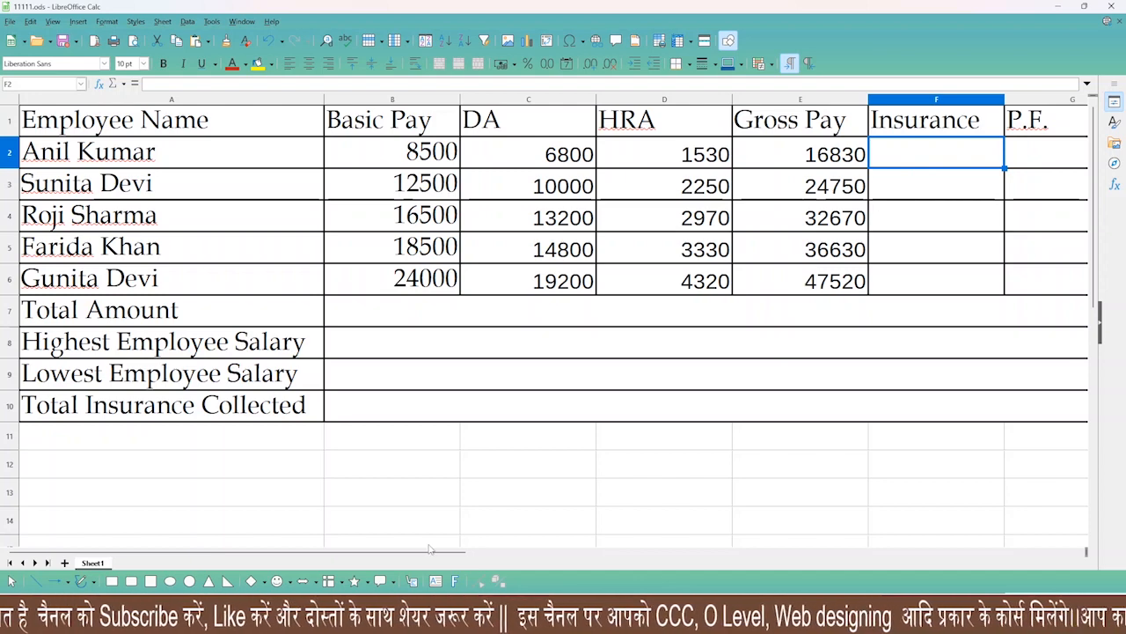
{"action": "left_click_drag", "start_coordinate": [430, 555], "coordinate": [462, 555]}
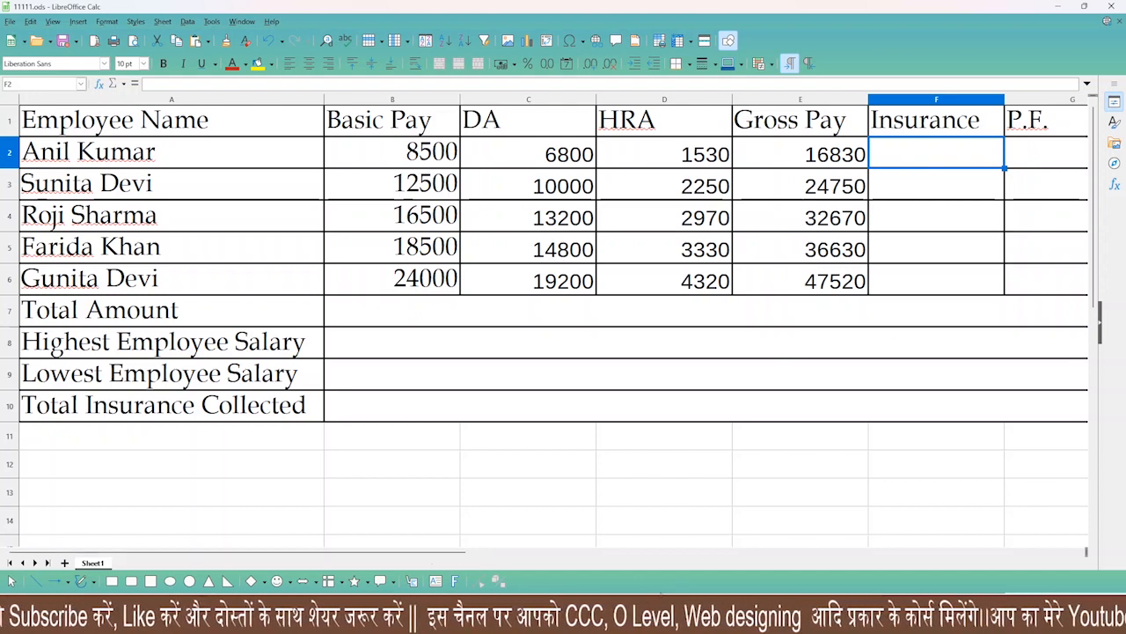
{"action": "left_click", "coordinate": [687, 620]}
{"action": "left_click", "coordinate": [470, 406]}
{"action": "left_click", "coordinate": [402, 396]}
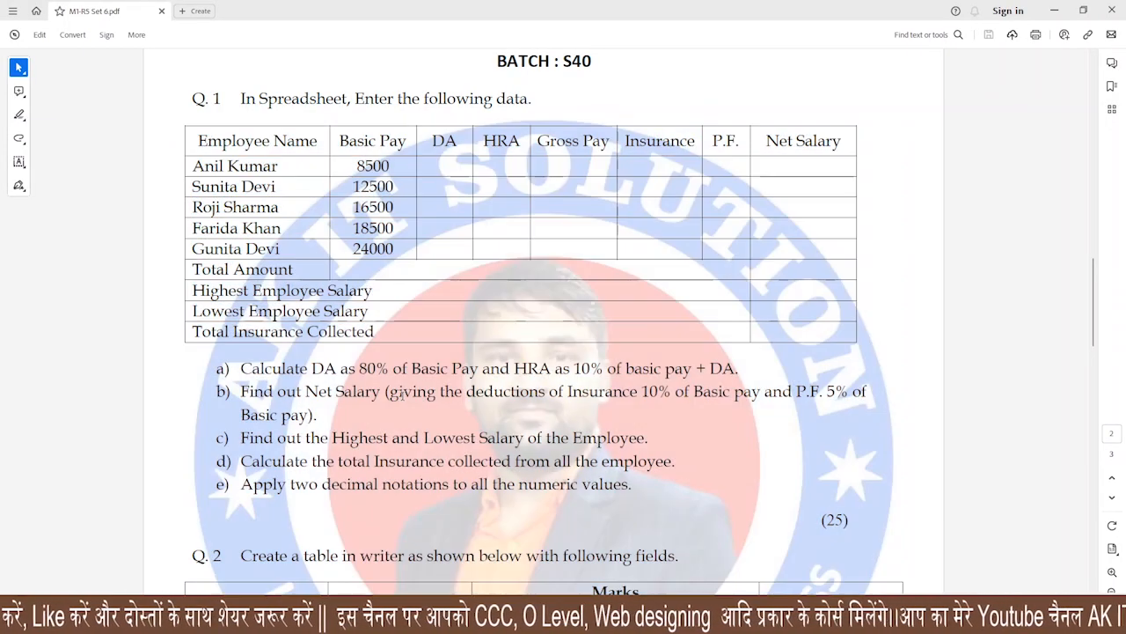
{"action": "left_click_drag", "start_coordinate": [386, 393], "coordinate": [761, 393]}
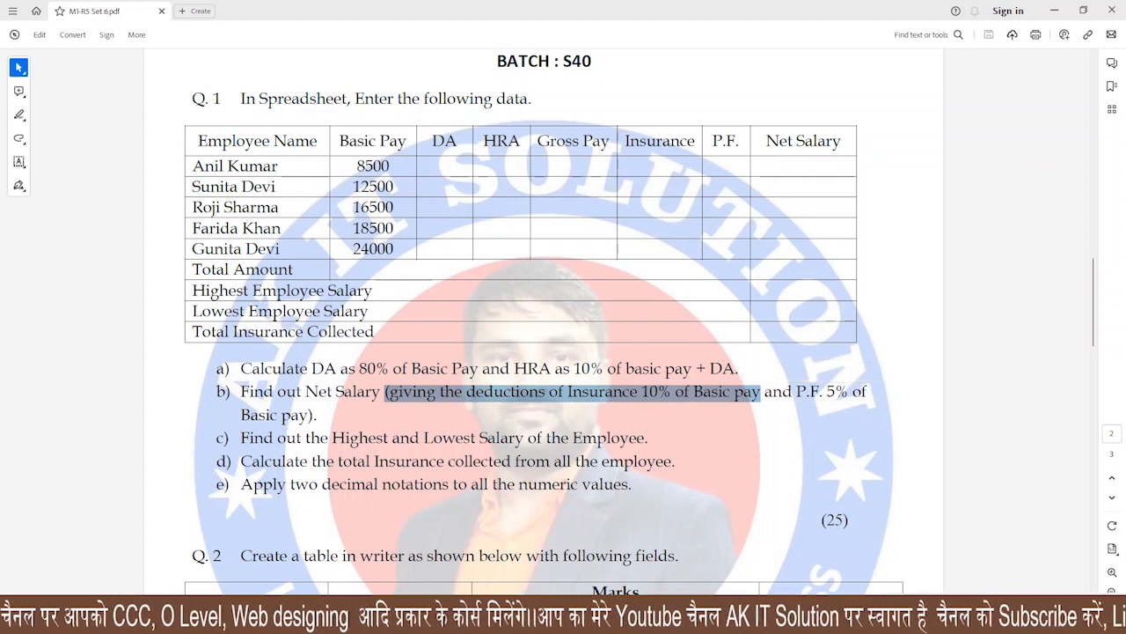
{"action": "key", "text": "alt+Tab"}
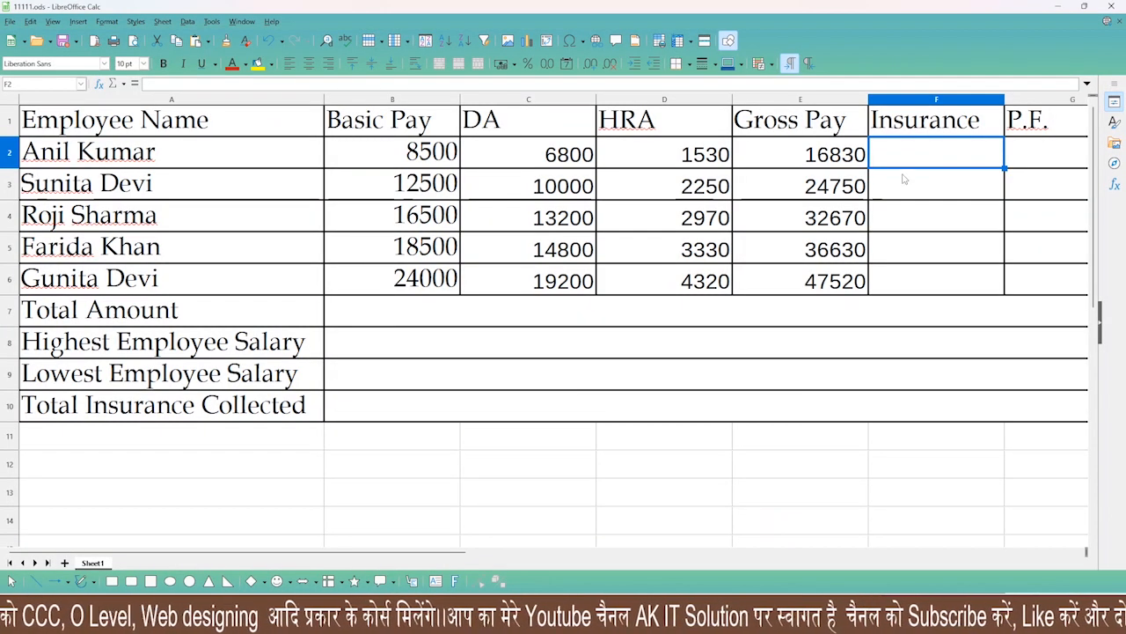
Calculate Insurance in F2 with =B2*10% and fill the formula down through F6
{"action": "type", "text": "="}
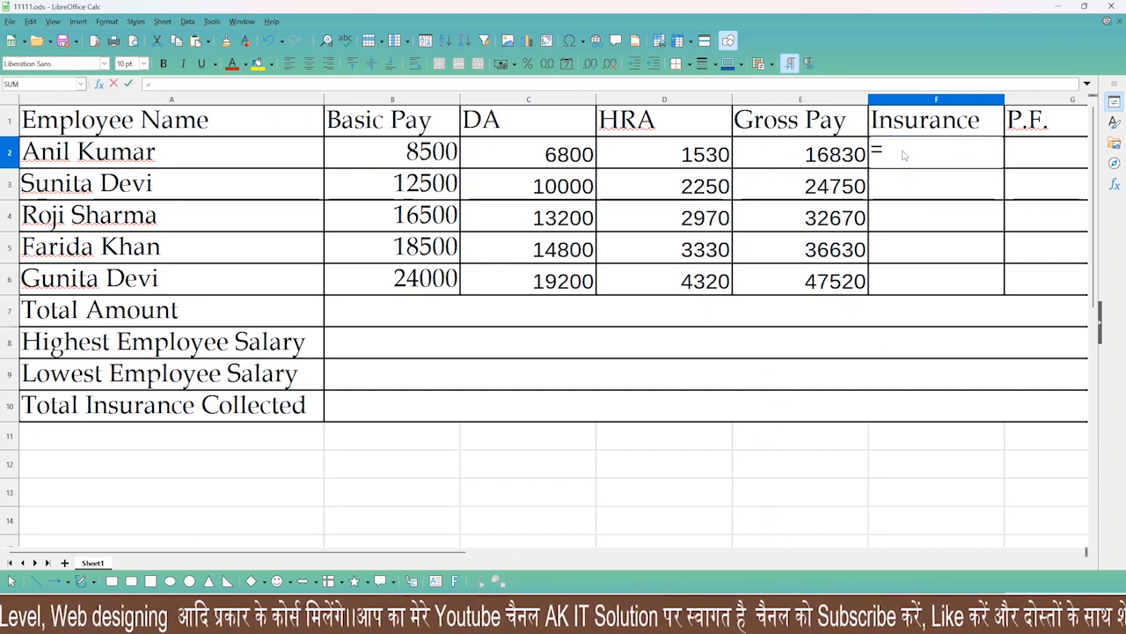
{"action": "left_click", "coordinate": [400, 153]}
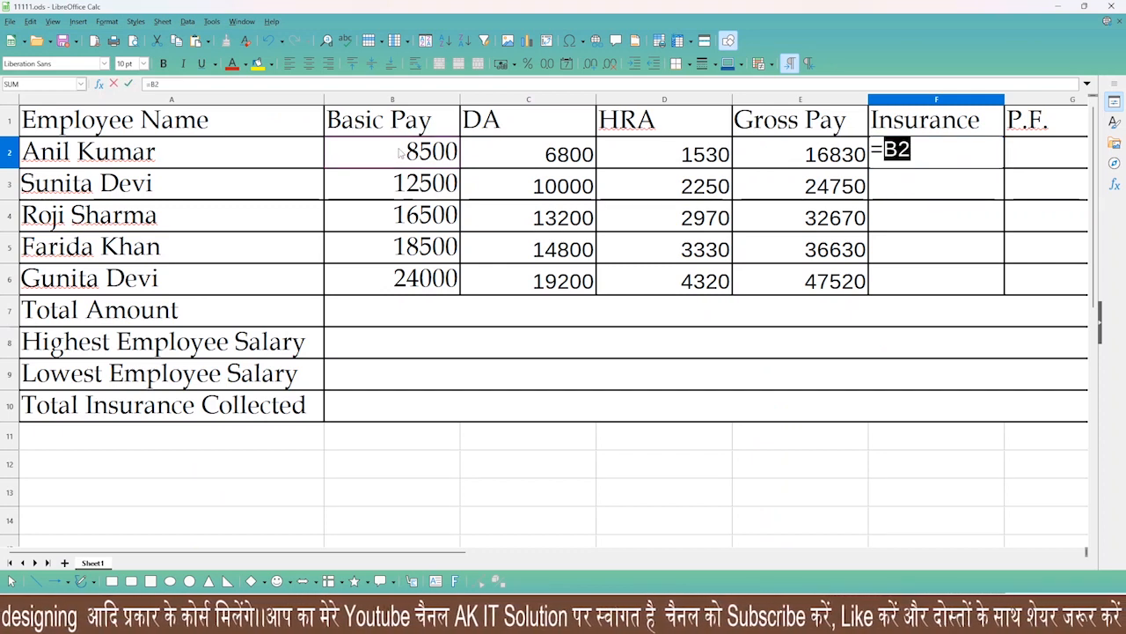
{"action": "type", "text": "*10%"}
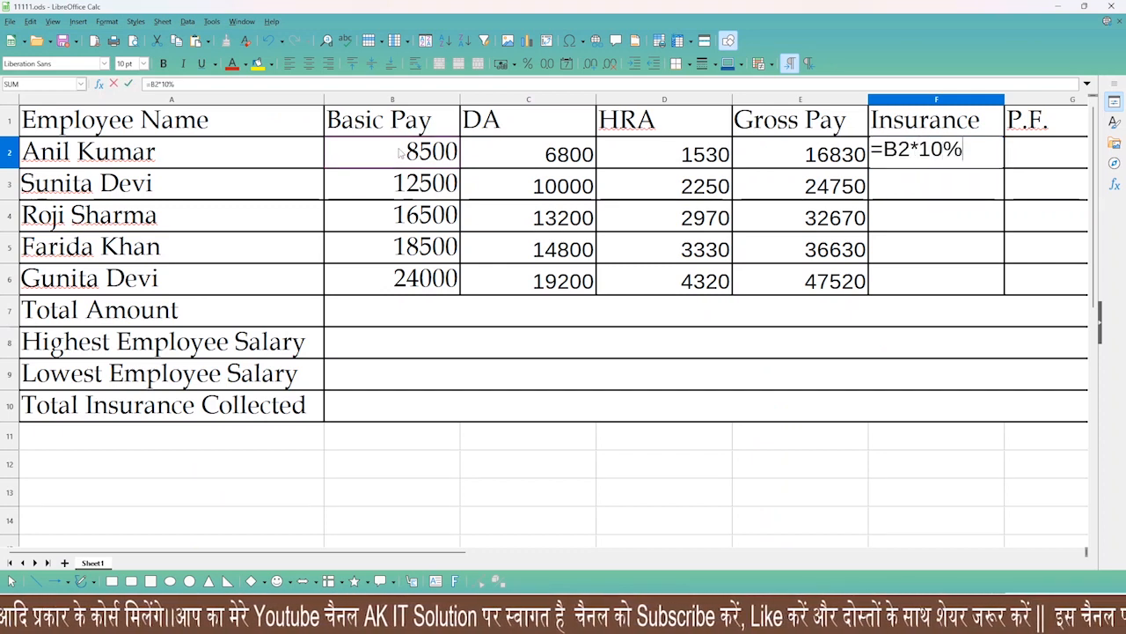
{"action": "key", "text": "Return"}
{"action": "key", "text": "Up"}
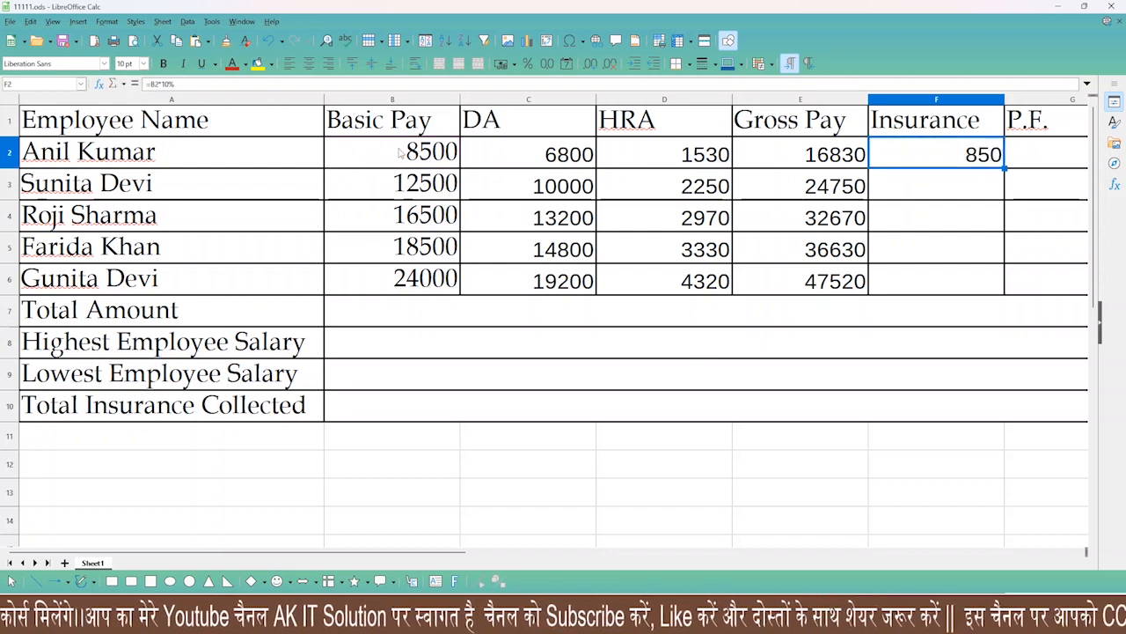
{"action": "left_click_drag", "start_coordinate": [1004, 167], "coordinate": [1004, 282]}
Select the first P.F. cell, G2, then highlight the P.F. deduction rule in the question PDF and return to Calc
{"action": "left_click", "coordinate": [1041, 159]}
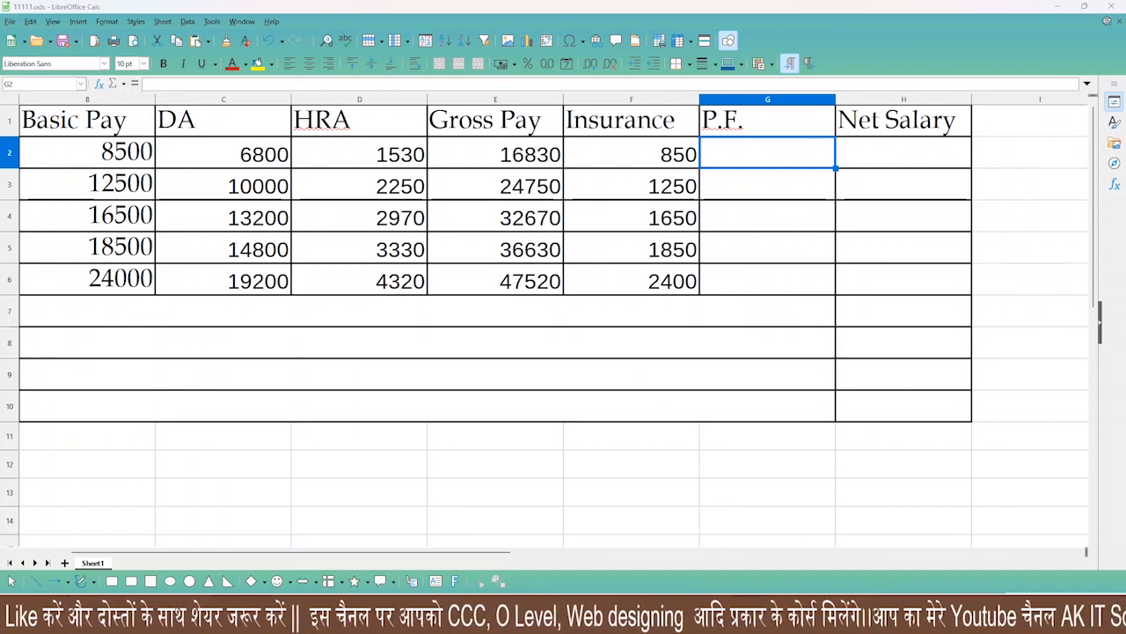
{"action": "key", "text": "alt+Tab"}
{"action": "left_click", "coordinate": [754, 426]}
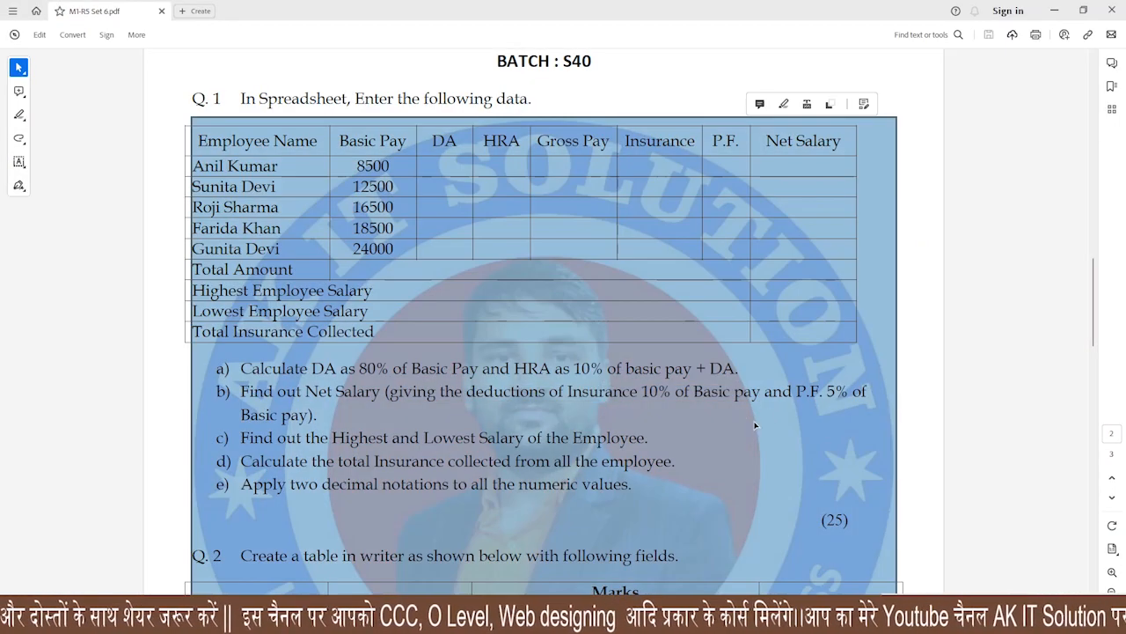
{"action": "left_click", "coordinate": [794, 395]}
{"action": "left_click_drag", "start_coordinate": [796, 393], "coordinate": [863, 394]}
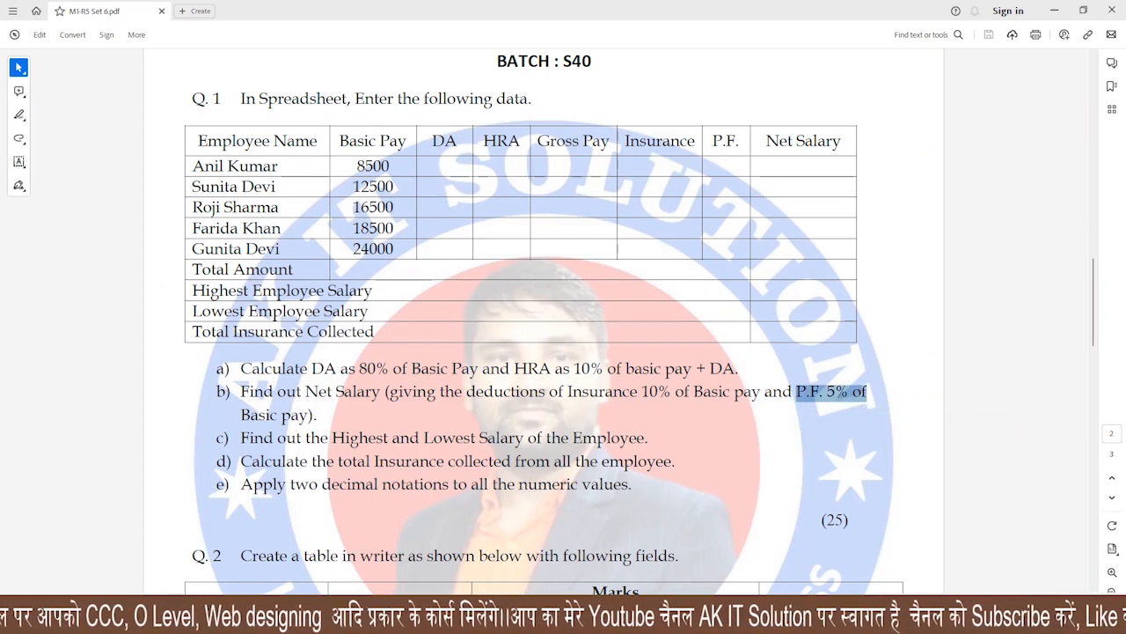
{"action": "key", "text": "alt+Tab"}
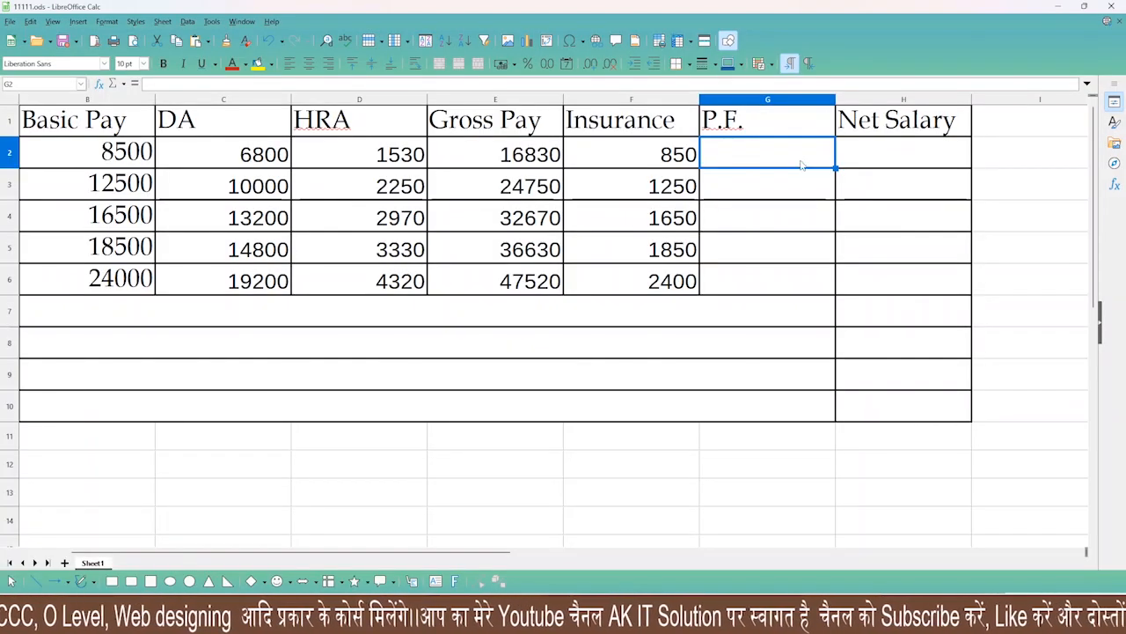
Calculate P.F. in G2 with =B2*5% and fill the formula down through G6
{"action": "type", "text": "="}
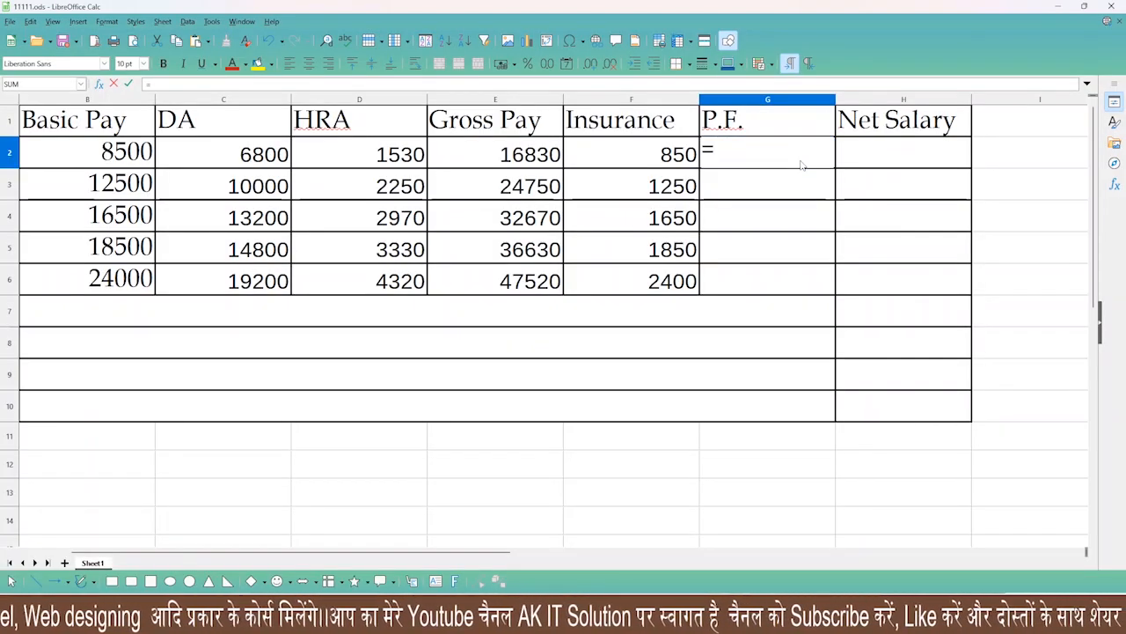
{"action": "left_click", "coordinate": [93, 154]}
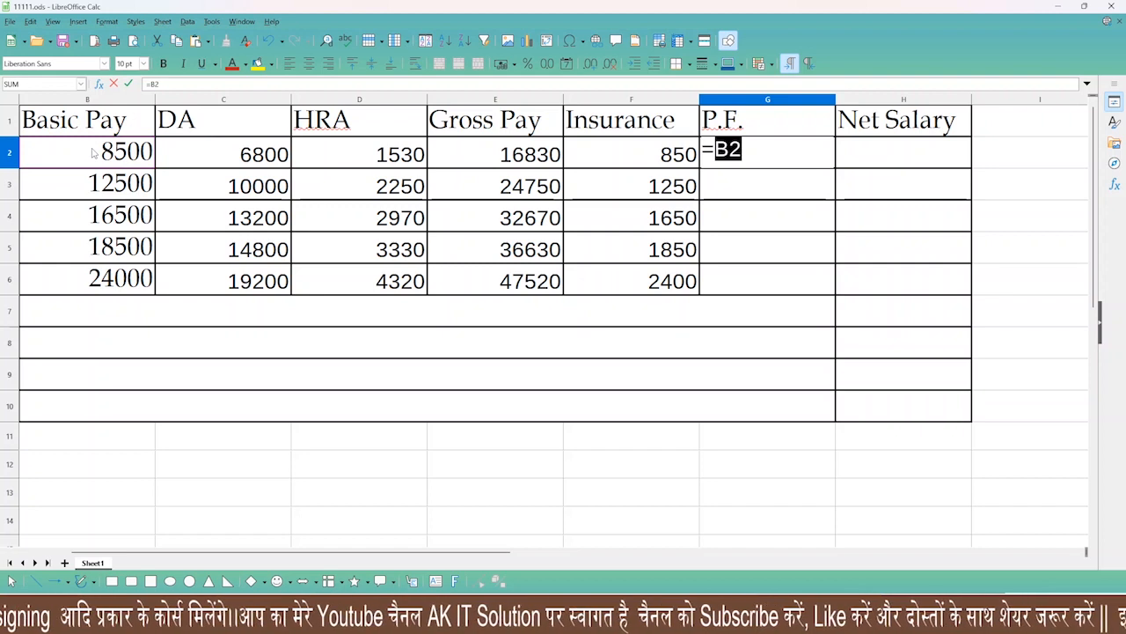
{"action": "type", "text": "*5"}
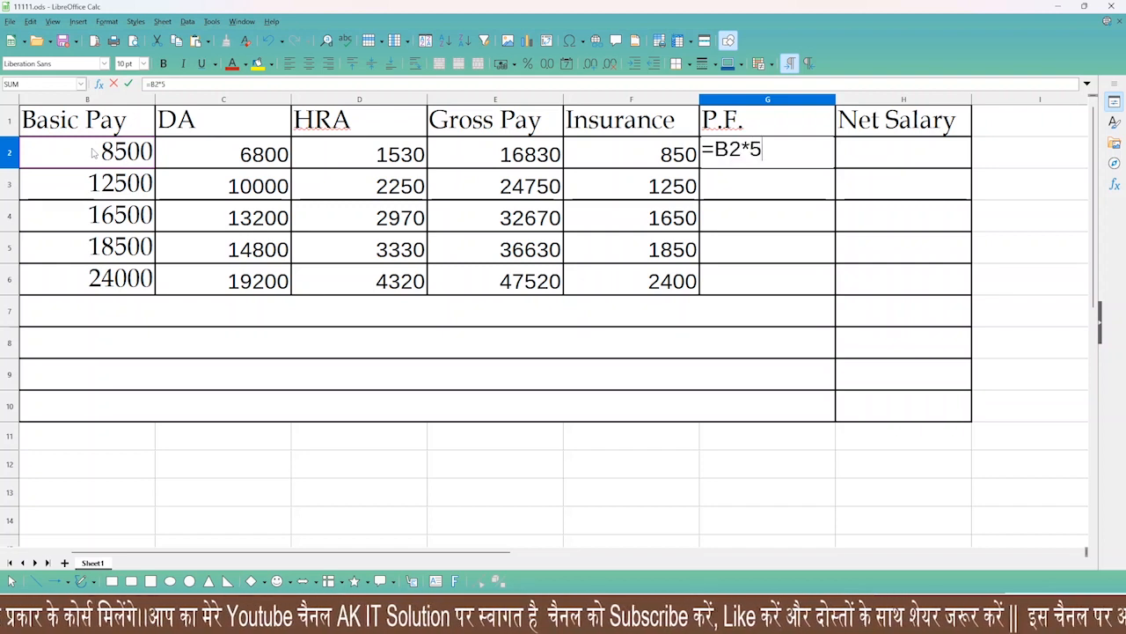
{"action": "type", "text": "%"}
{"action": "key", "text": "Return"}
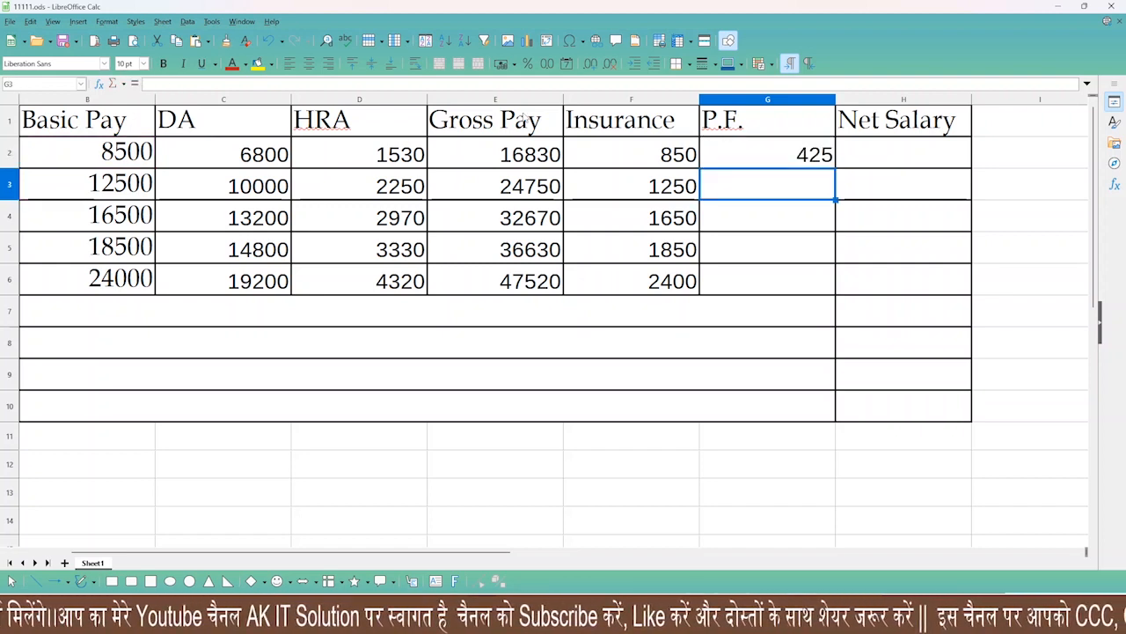
{"action": "left_click", "coordinate": [764, 151]}
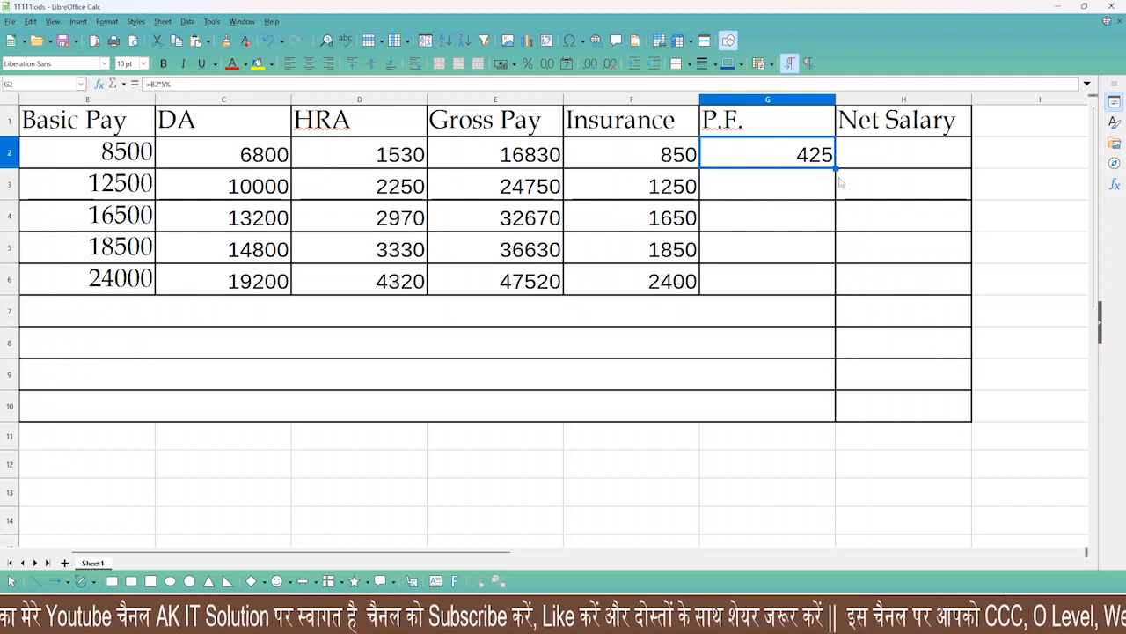
{"action": "left_click_drag", "start_coordinate": [834, 167], "coordinate": [834, 297]}
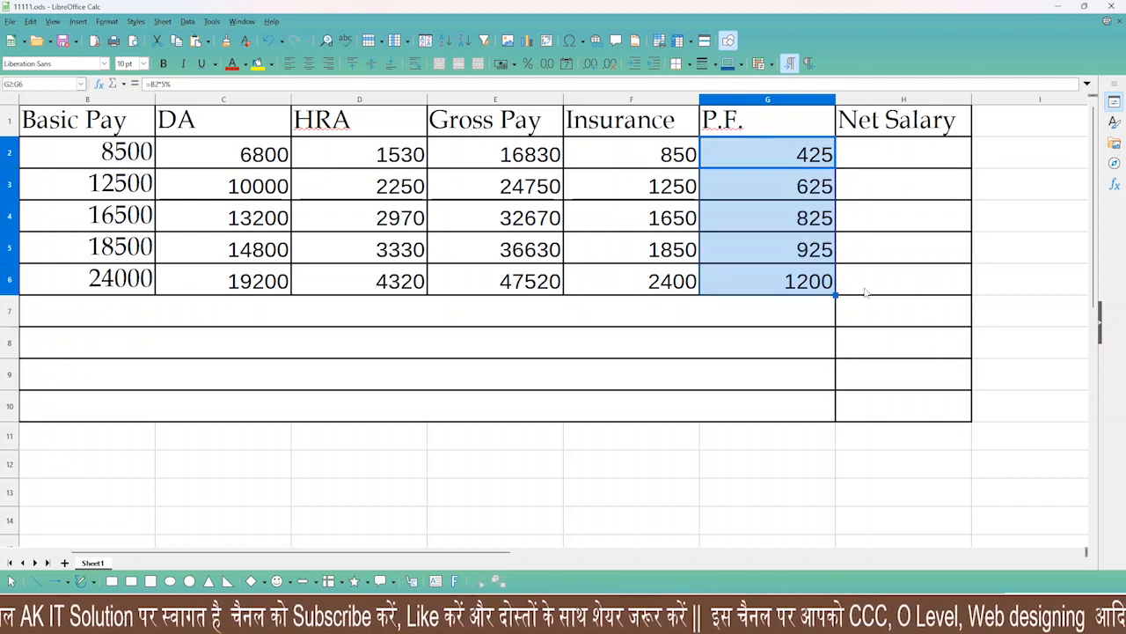
Select the first Net Salary cell, H2, then highlight the Net Salary instruction in the question PDF and return to Calc
{"action": "left_click", "coordinate": [875, 156]}
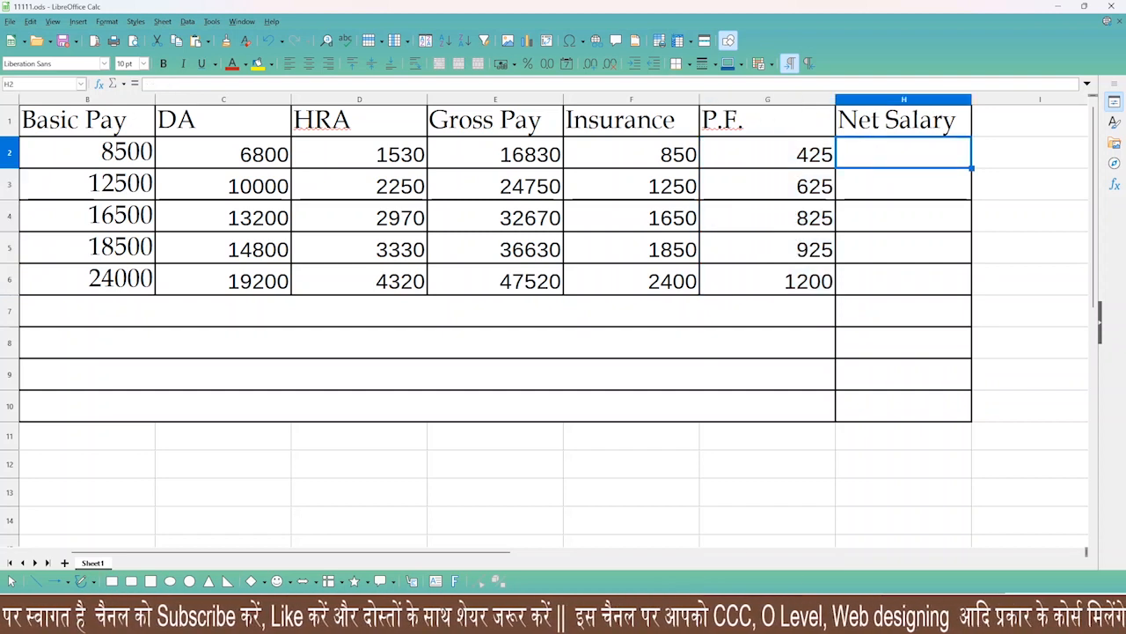
{"action": "key", "text": "alt+Tab"}
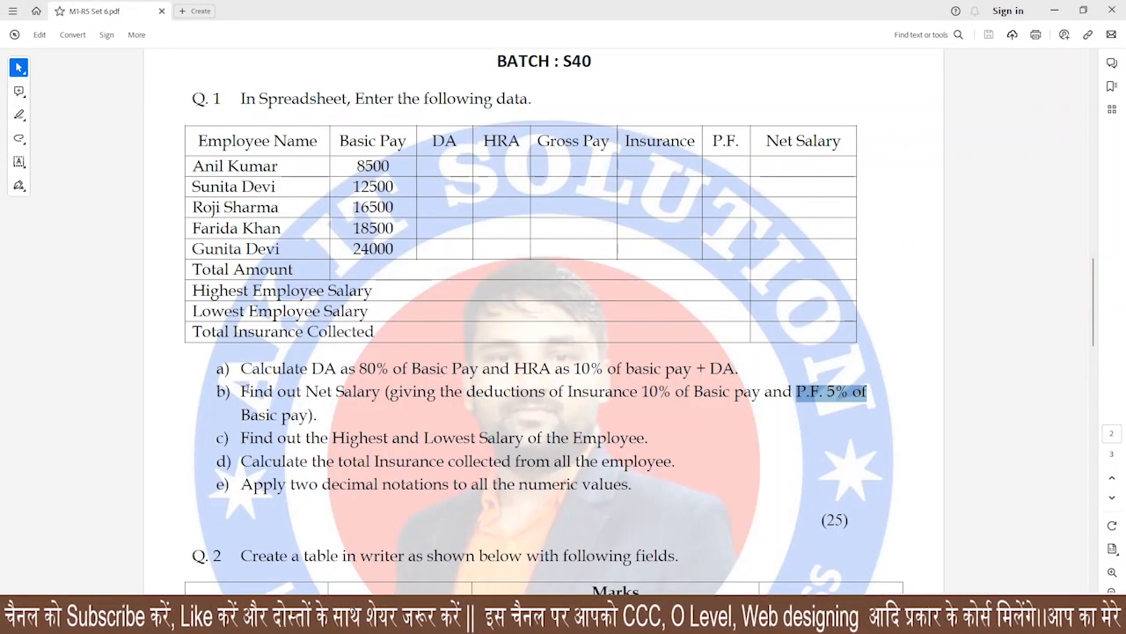
{"action": "left_click_drag", "start_coordinate": [244, 390], "coordinate": [378, 395]}
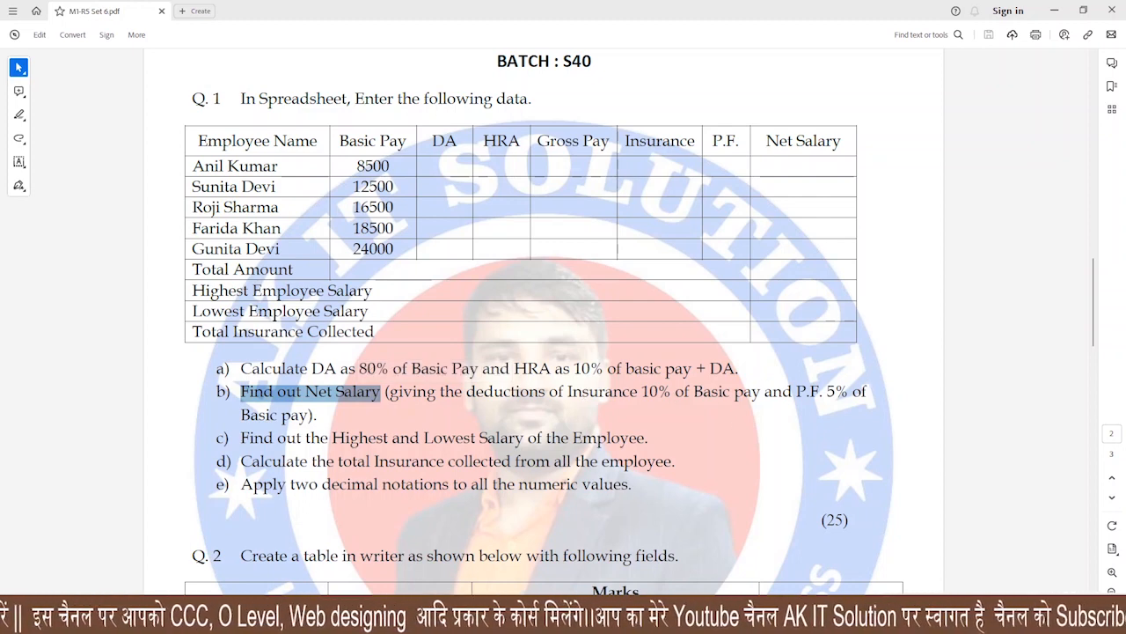
{"action": "key", "text": "alt+Tab"}
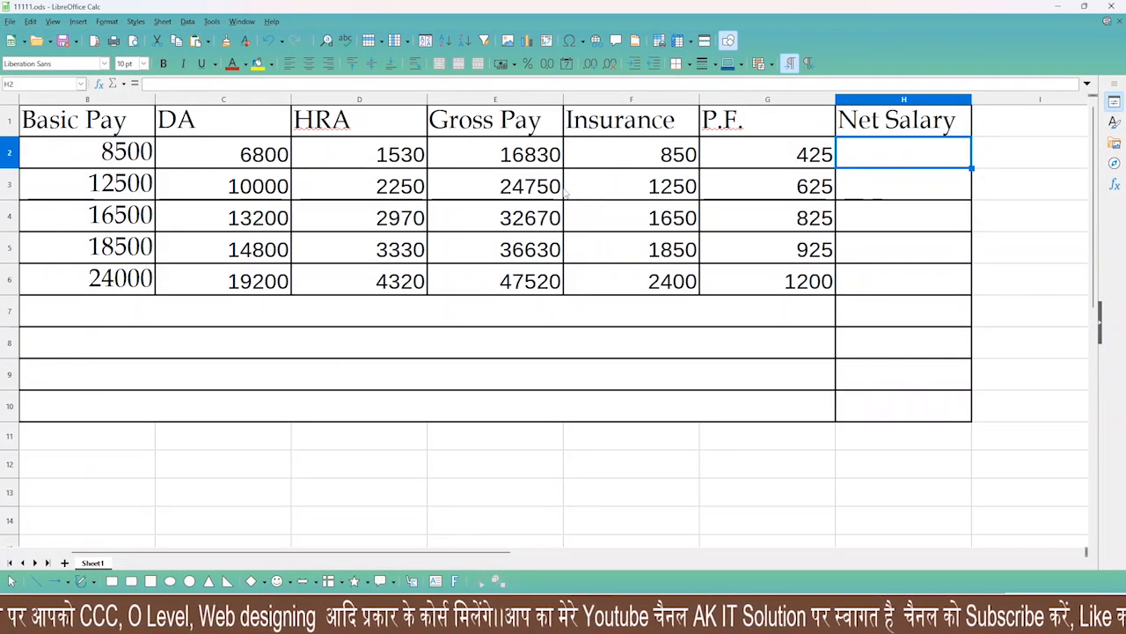
Calculate Net Salary in H2 with =E2-F2-G2 and fill the formula down through H6
{"action": "type", "text": "="}
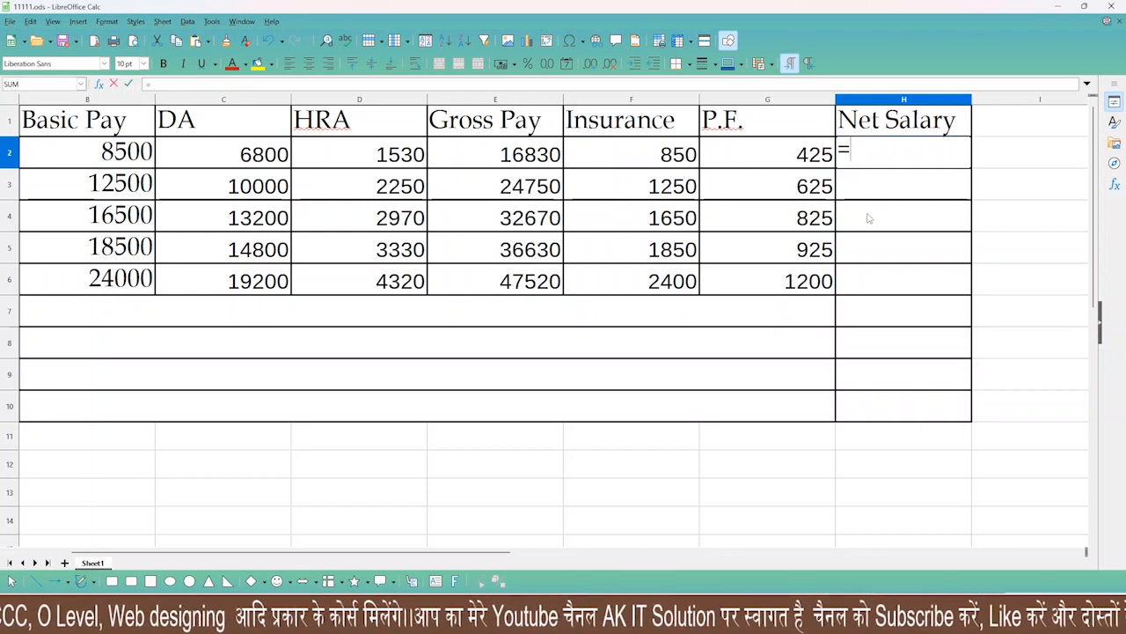
{"action": "left_click", "coordinate": [503, 155]}
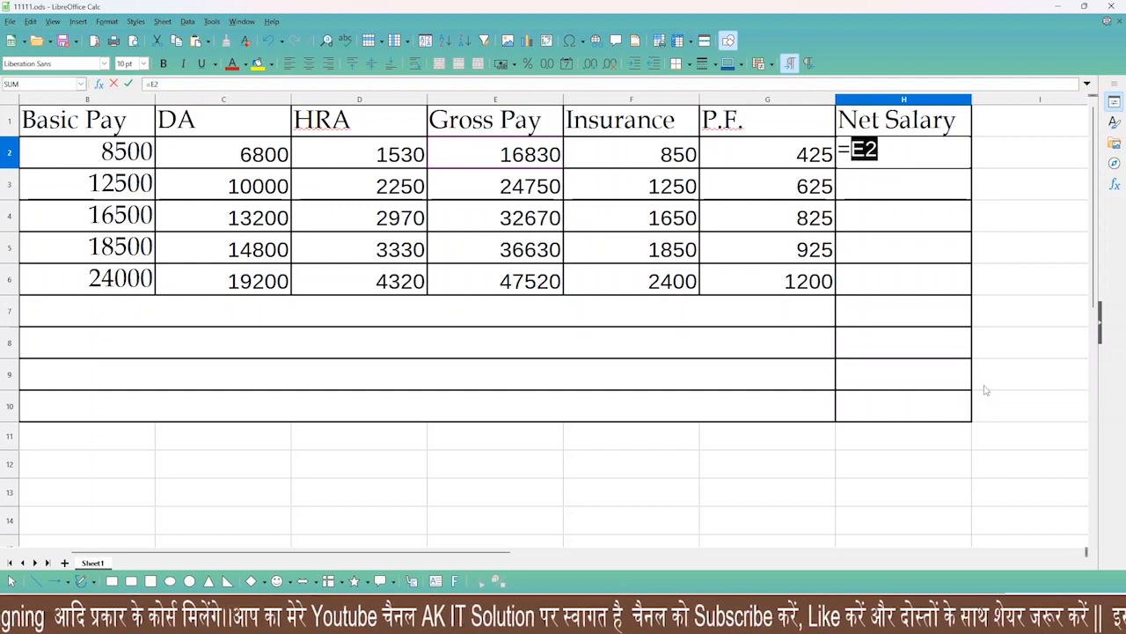
{"action": "type", "text": "-"}
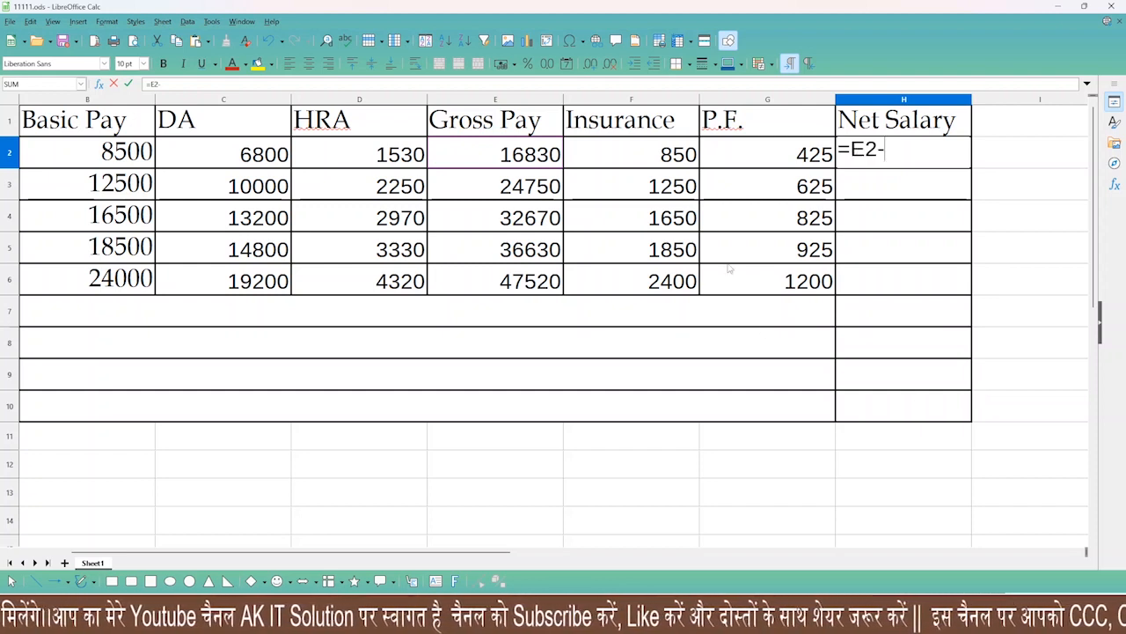
{"action": "left_click", "coordinate": [637, 157]}
{"action": "type", "text": "-"}
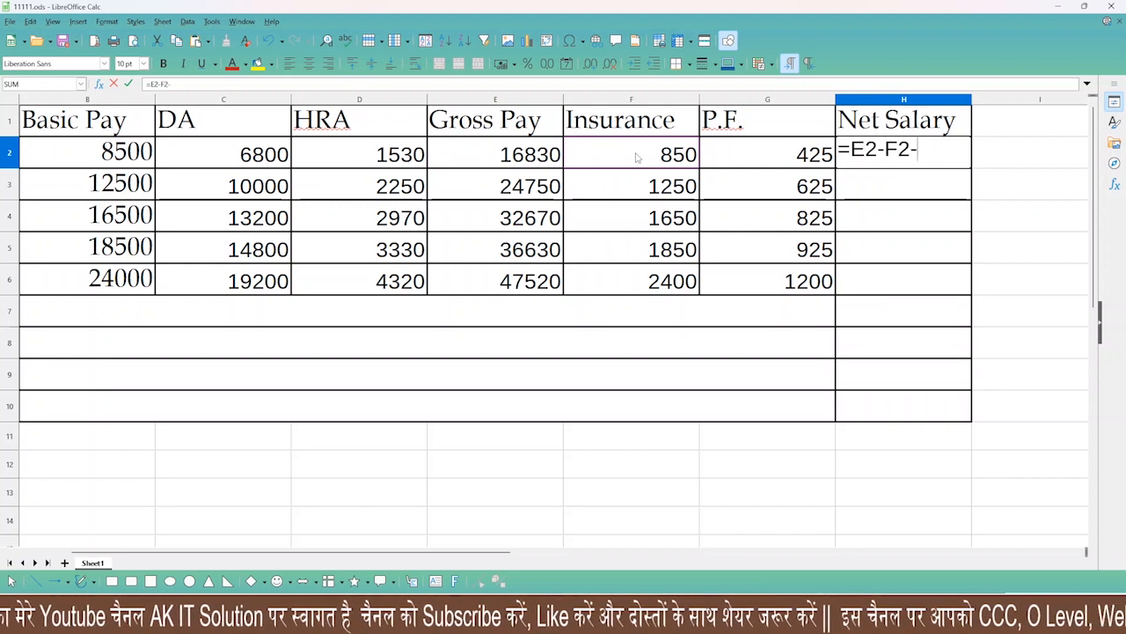
{"action": "left_click", "coordinate": [753, 157]}
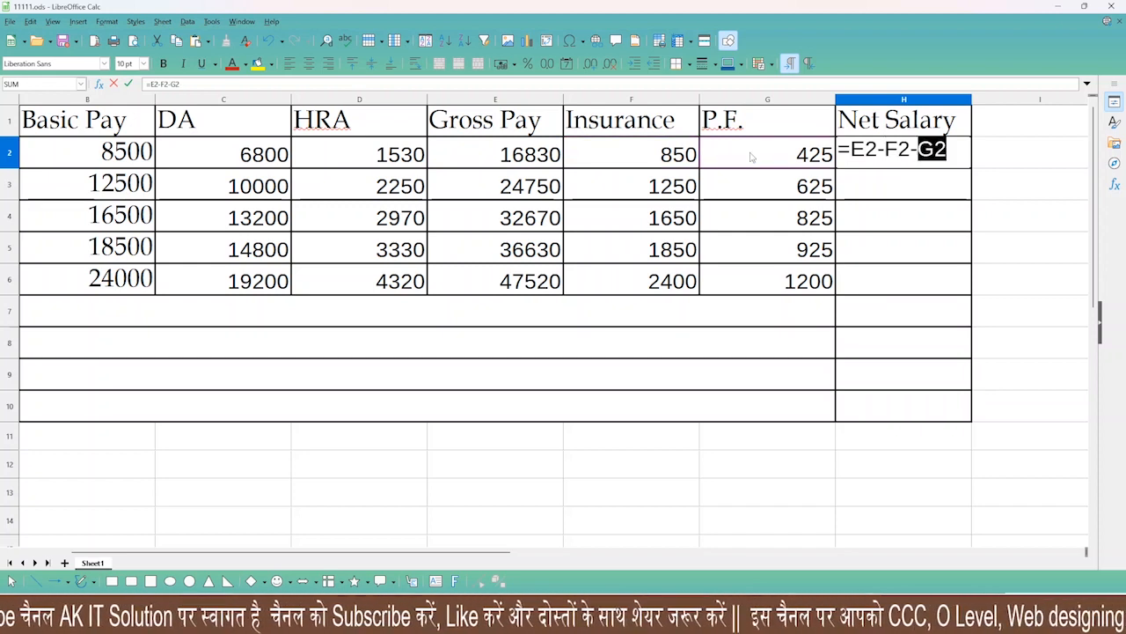
{"action": "key", "text": "Return"}
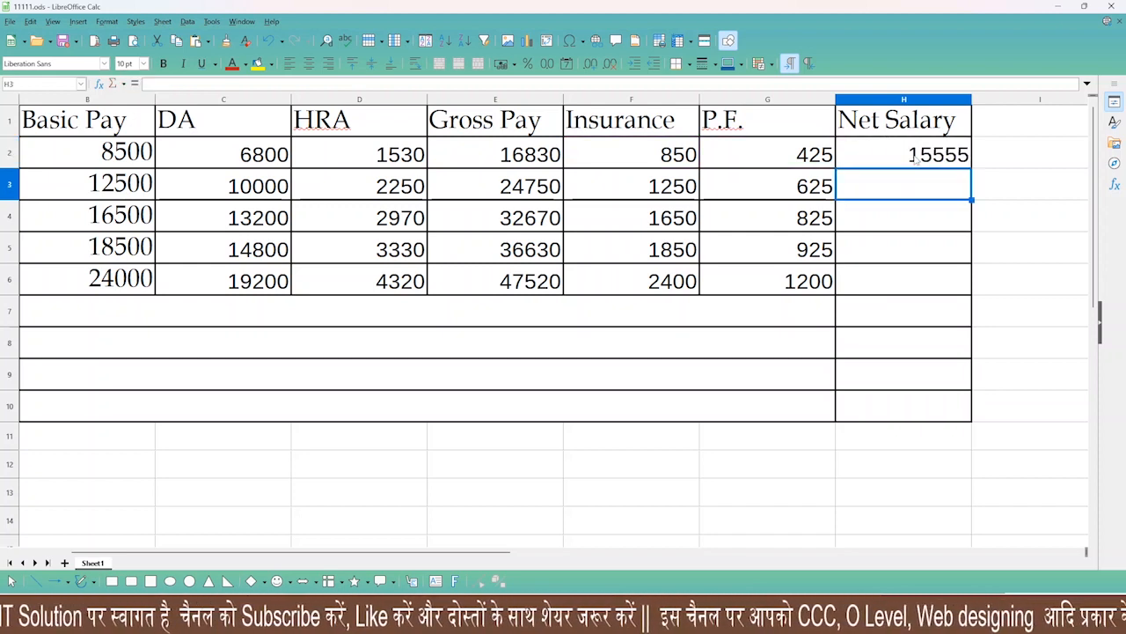
{"action": "left_click", "coordinate": [915, 154]}
{"action": "left_click_drag", "start_coordinate": [973, 167], "coordinate": [970, 296]}
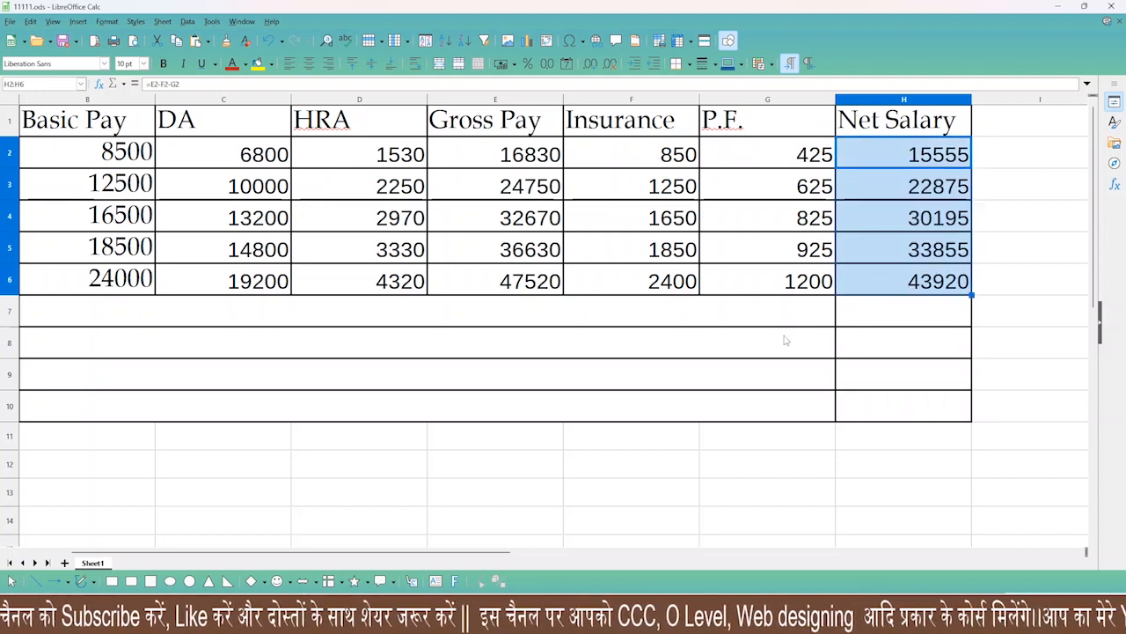
Bring the whole salary table into view, then highlight the part c instruction in the question PDF and return to Calc
{"action": "left_click", "coordinate": [502, 406]}
{"action": "left_click_drag", "start_coordinate": [433, 552], "coordinate": [420, 552]}
{"action": "scroll", "coordinate": [610, 513], "scroll_direction": "down", "scroll_amount": 1}
{"action": "scroll", "coordinate": [722, 406], "scroll_direction": "down", "scroll_amount": 1}
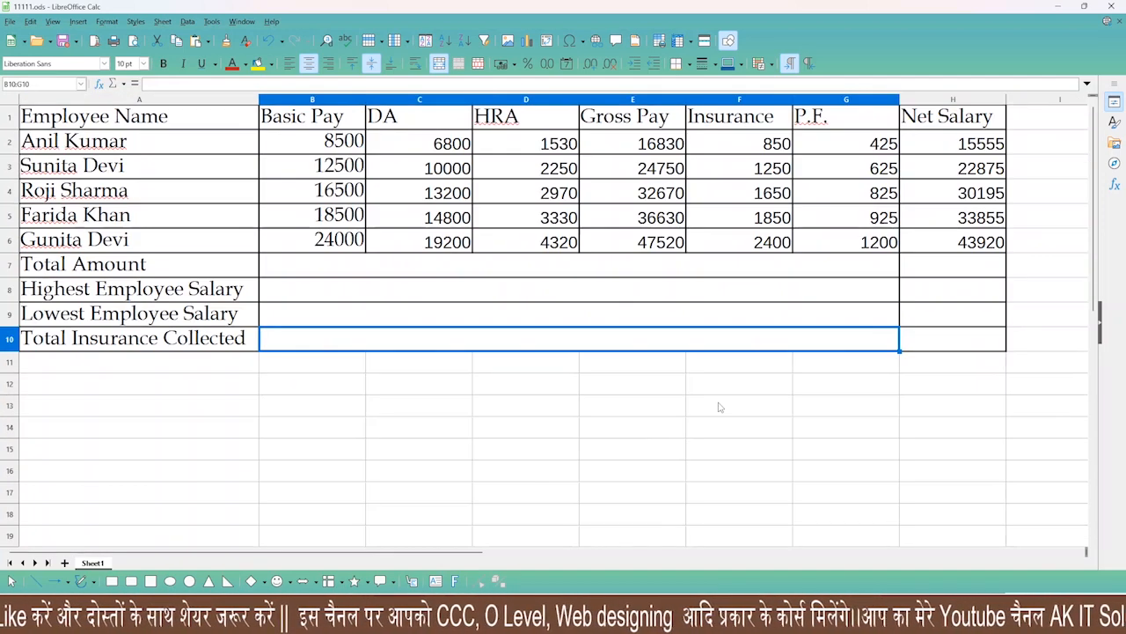
{"action": "key", "text": "alt+Tab"}
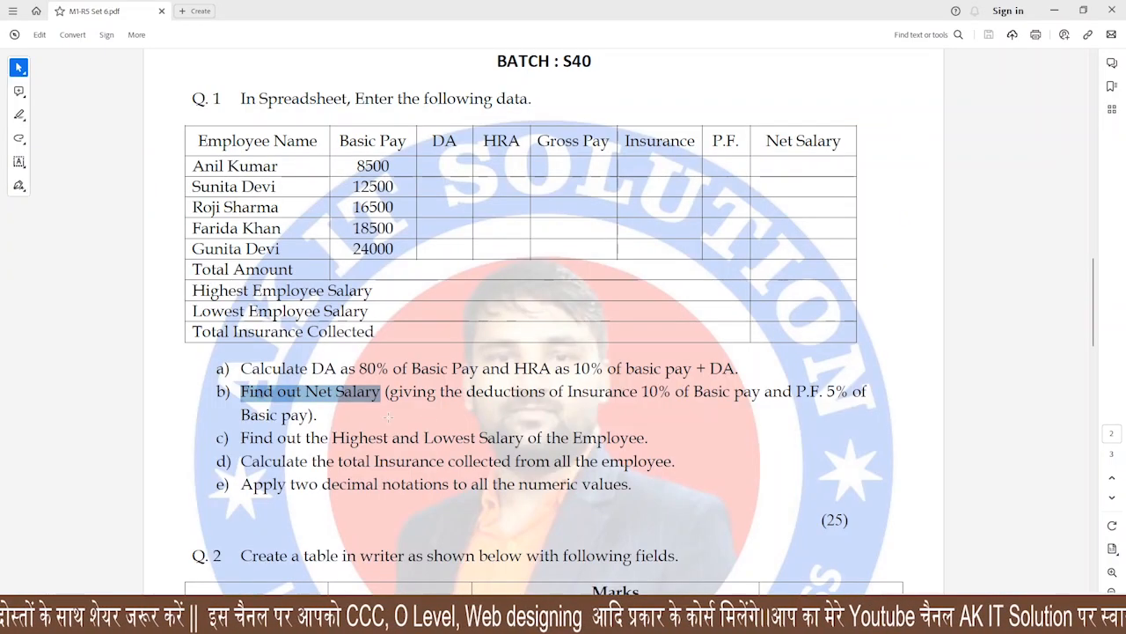
{"action": "scroll", "coordinate": [261, 362], "scroll_direction": "down", "scroll_amount": 2}
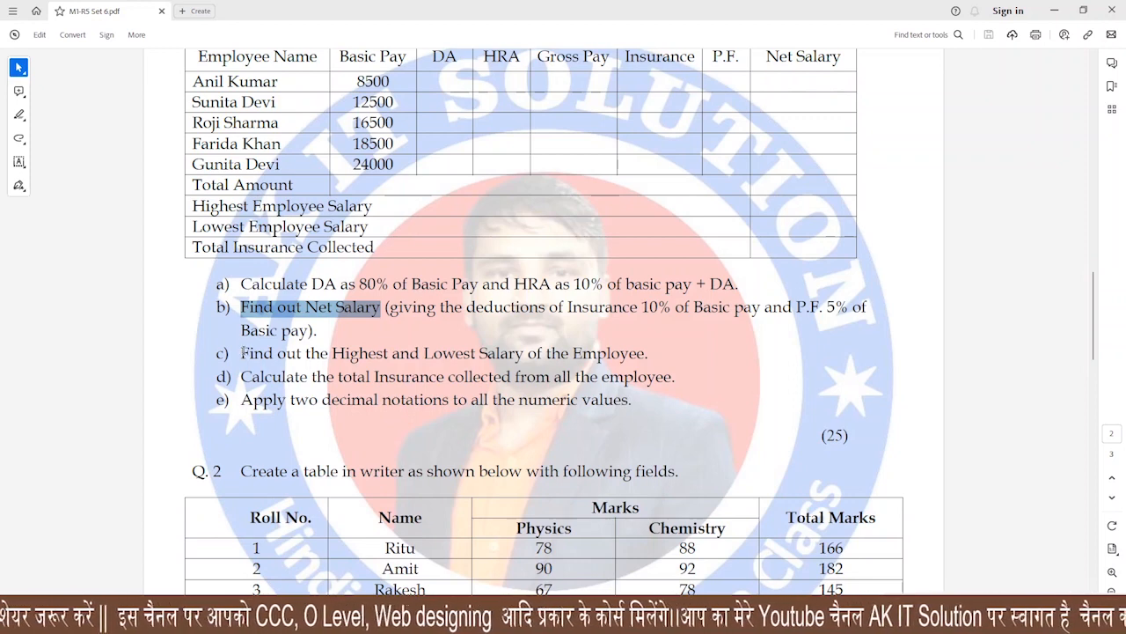
{"action": "left_click_drag", "start_coordinate": [241, 353], "coordinate": [645, 353]}
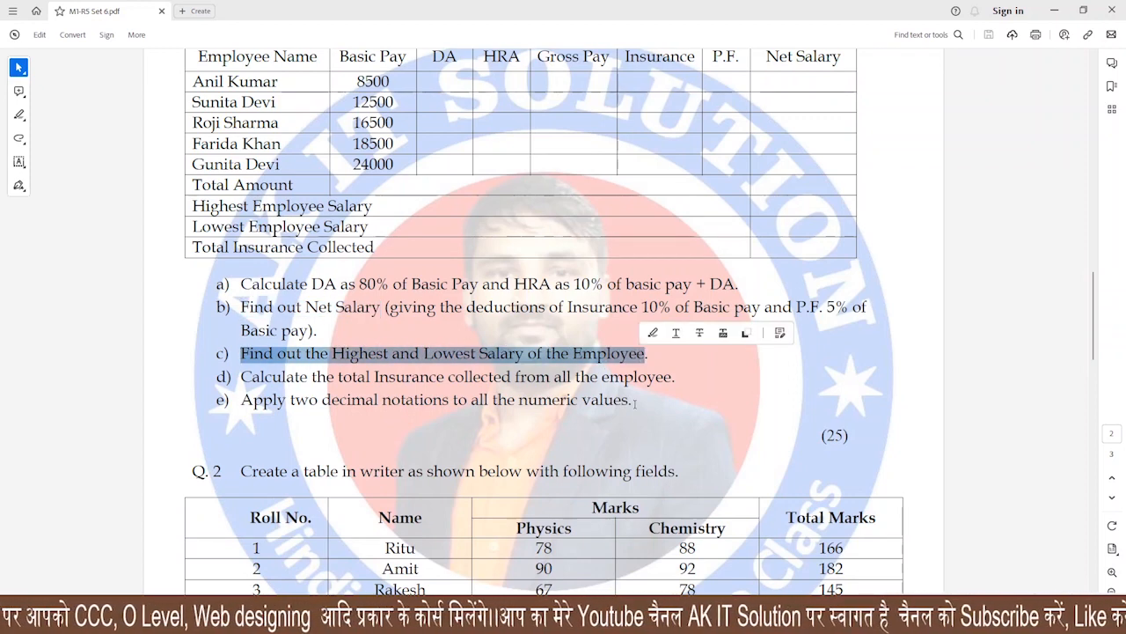
{"action": "key", "text": "alt+Tab"}
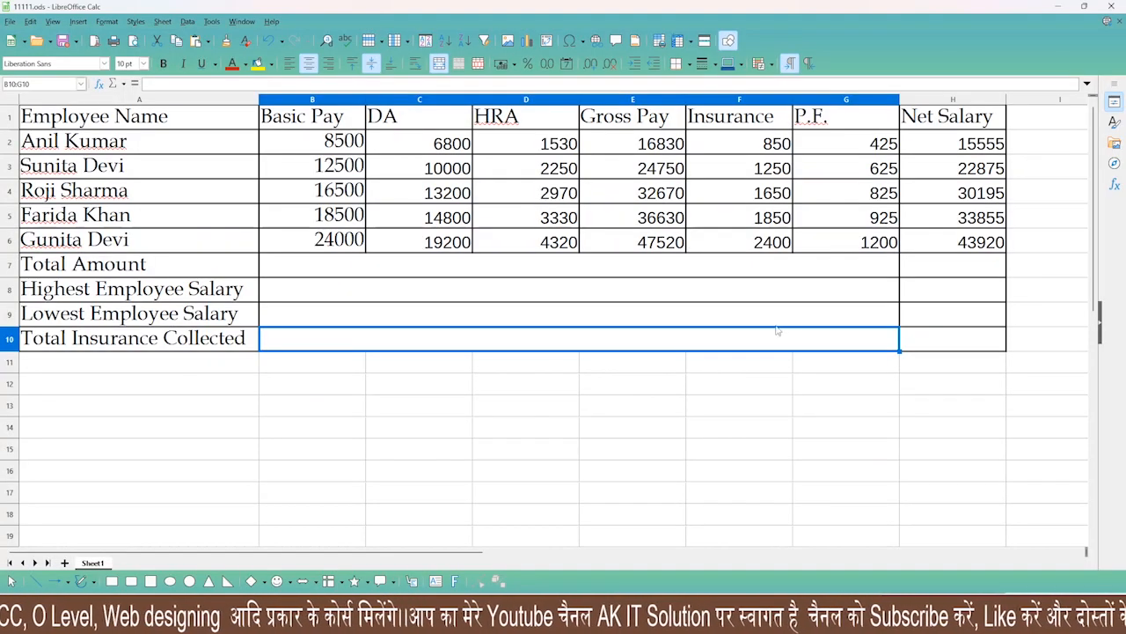
Calculate the highest employee salary in H8 with =MAX(H2:H6)
{"action": "left_click", "coordinate": [827, 291]}
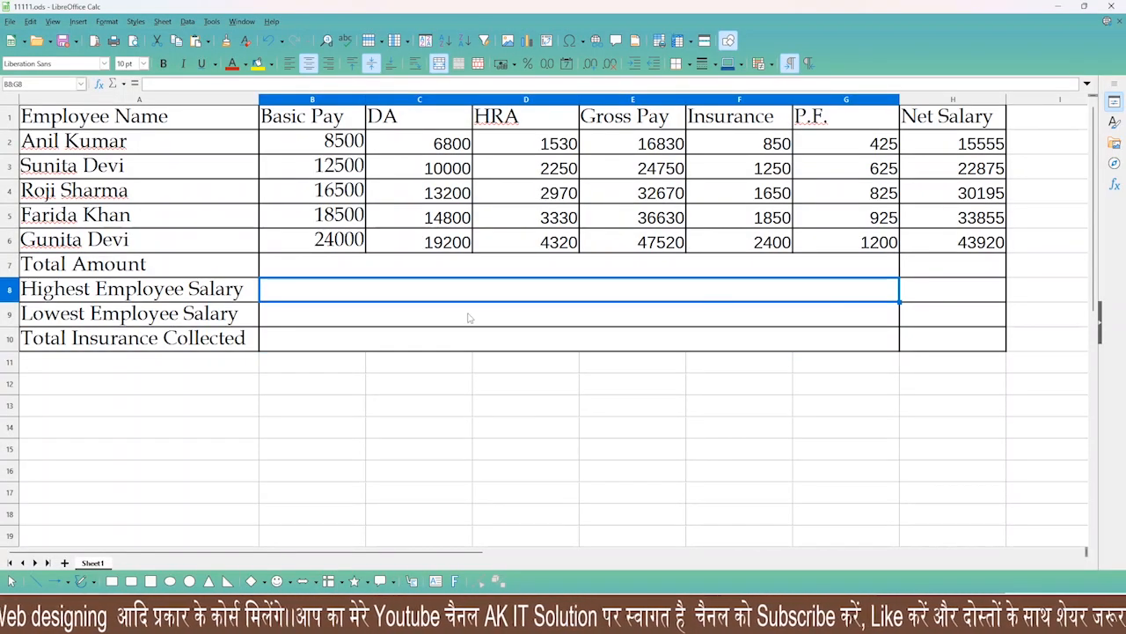
{"action": "left_click", "coordinate": [934, 294]}
{"action": "type", "text": "="}
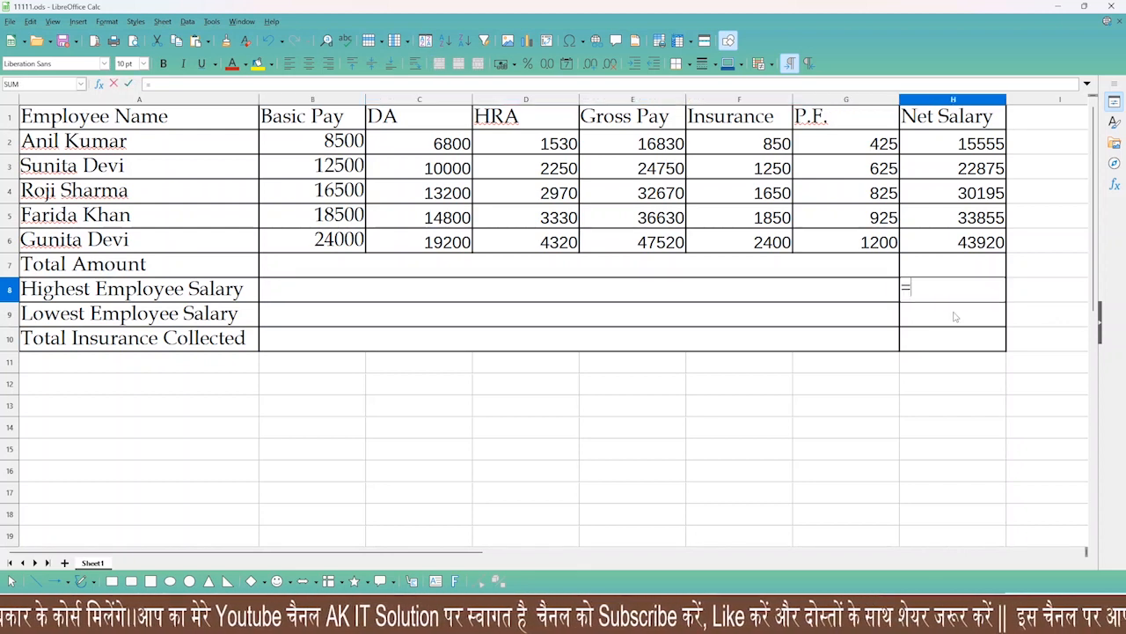
{"action": "type", "text": "max("}
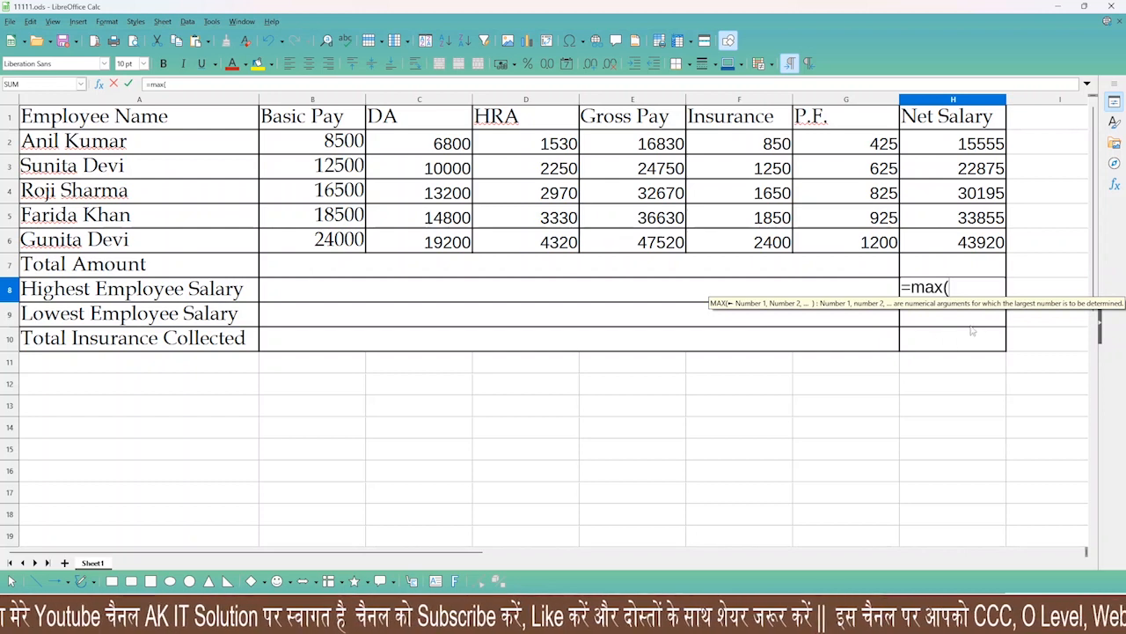
{"action": "scroll", "coordinate": [969, 424], "scroll_direction": "up", "scroll_amount": 1, "text": "ctrl"}
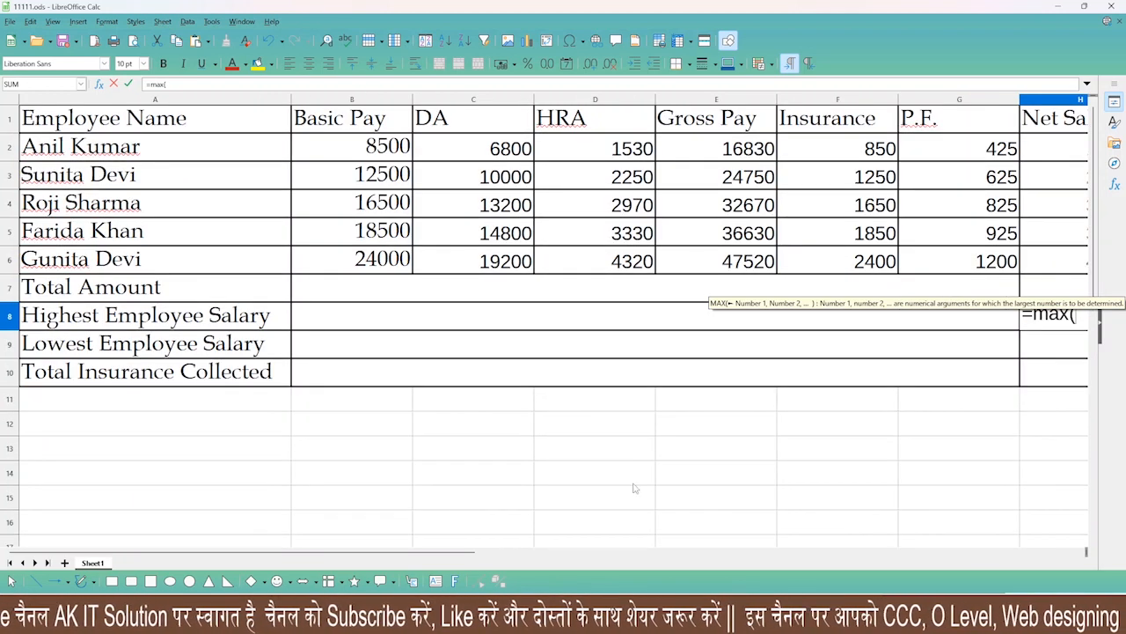
{"action": "left_click_drag", "start_coordinate": [476, 553], "coordinate": [555, 558]}
{"action": "left_click_drag", "start_coordinate": [480, 556], "coordinate": [450, 556]}
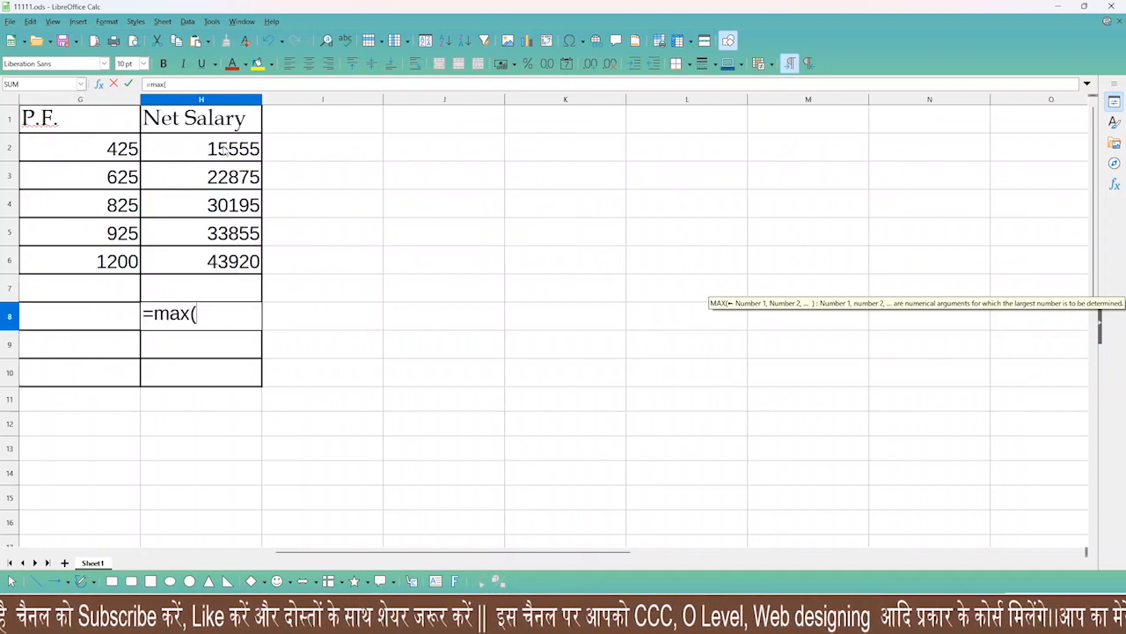
{"action": "left_click_drag", "start_coordinate": [220, 149], "coordinate": [220, 275]}
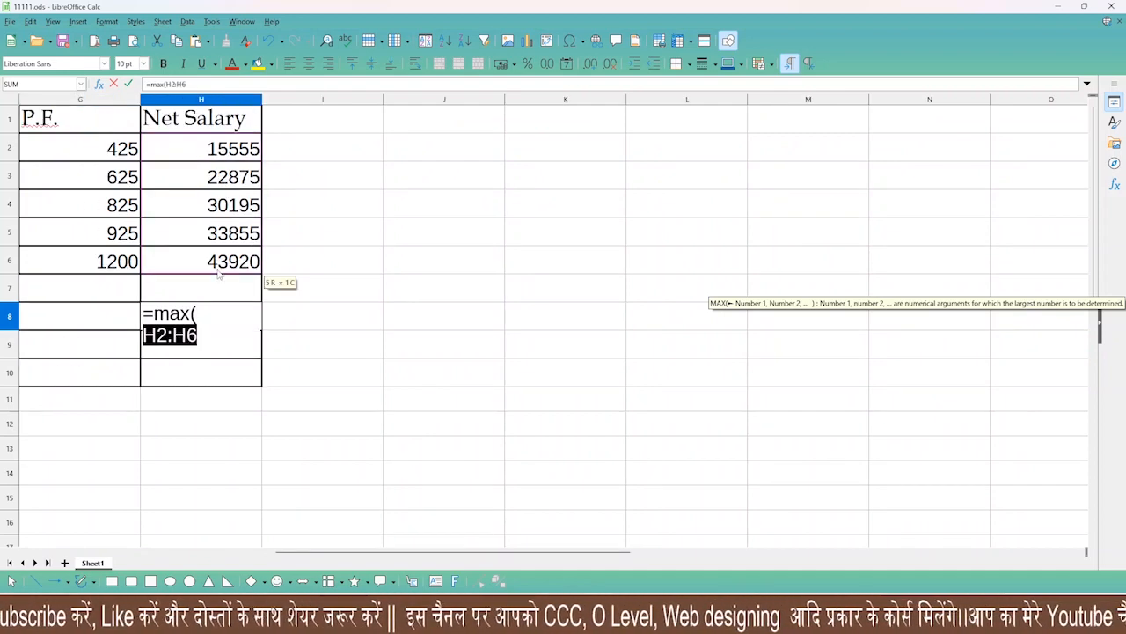
{"action": "type", "text": ")"}
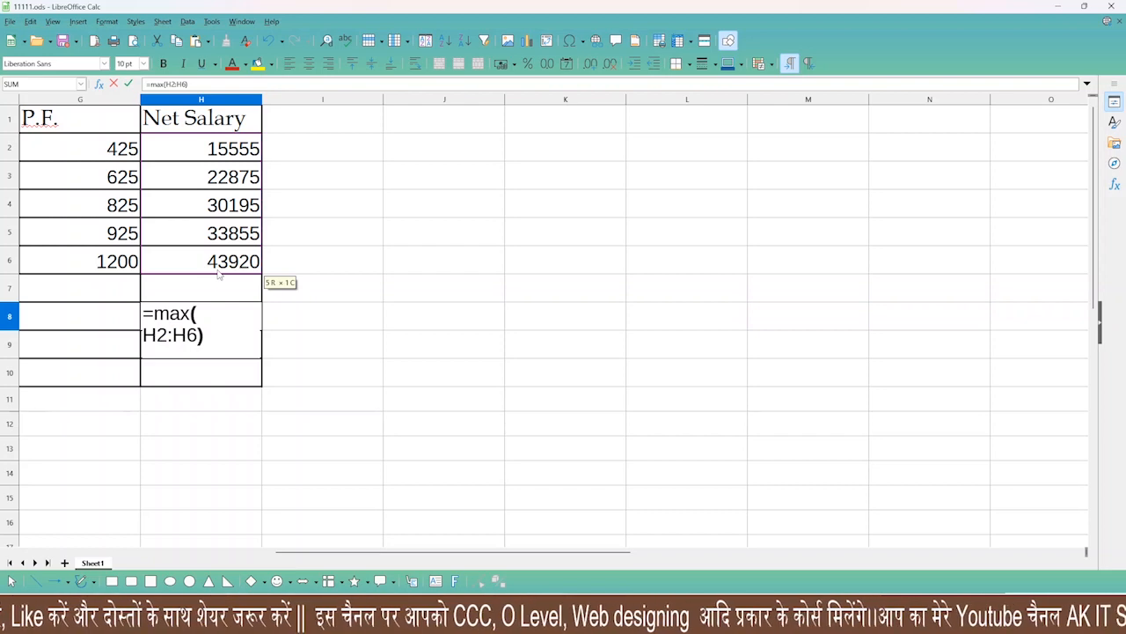
{"action": "key", "text": "Return"}
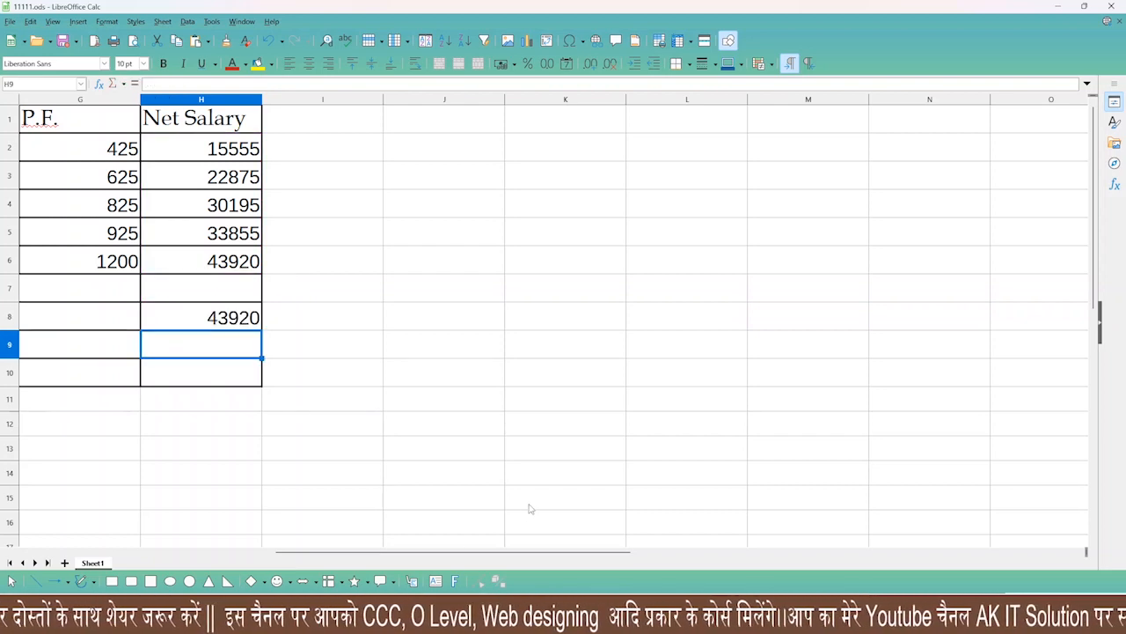
Format the highest salary result in H8 with a yellow background and red font
{"action": "scroll", "coordinate": [529, 508], "scroll_direction": "up", "scroll_amount": 3, "text": "ctrl"}
{"action": "left_click", "coordinate": [303, 403]}
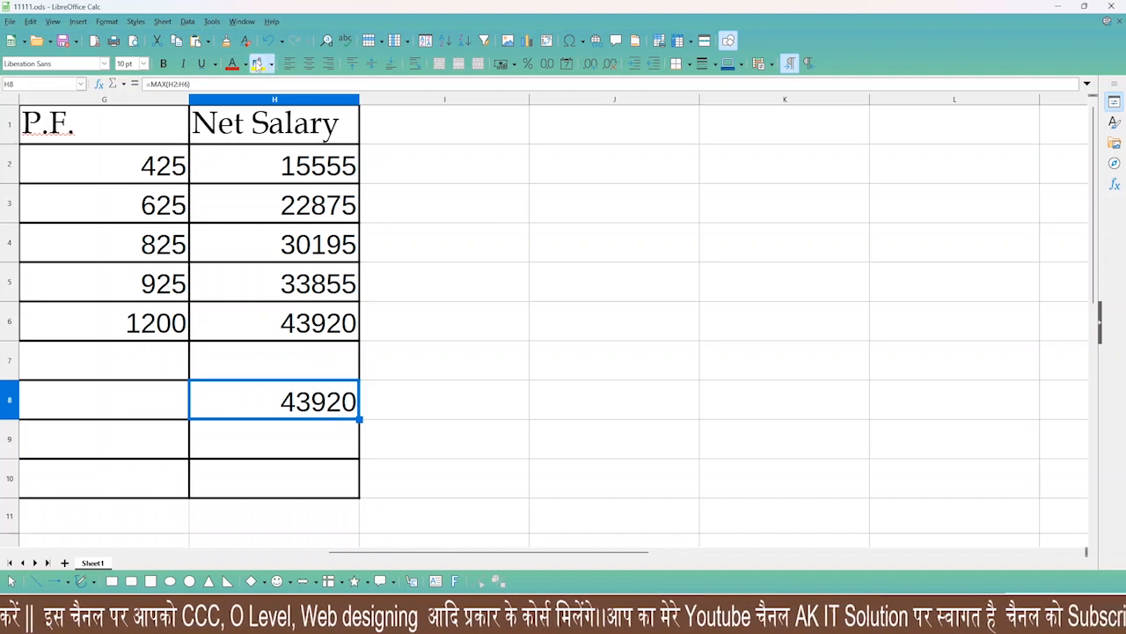
{"action": "left_click", "coordinate": [258, 63]}
{"action": "left_click", "coordinate": [232, 63]}
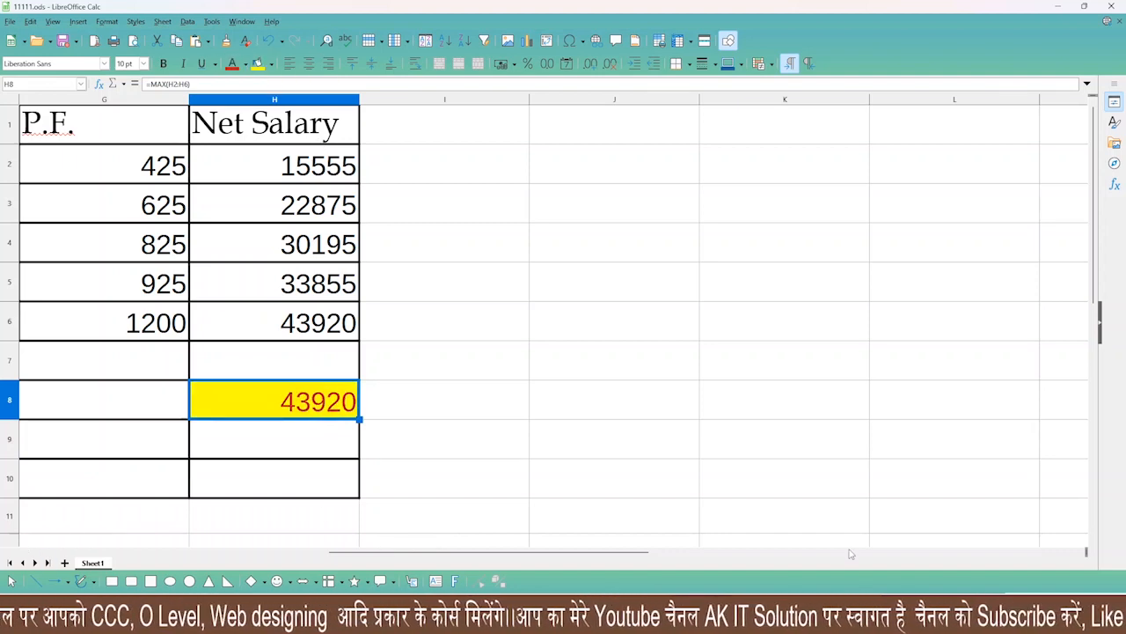
{"action": "scroll", "coordinate": [835, 529], "scroll_direction": "down", "scroll_amount": 1, "text": "ctrl"}
{"action": "scroll", "coordinate": [835, 528], "scroll_direction": "down", "scroll_amount": 1, "text": "ctrl"}
Recheck part c in the question PDF, return to Calc and calculate the lowest employee salary in H9 with =MIN(H2:H6)
{"action": "key", "text": "alt+Tab"}
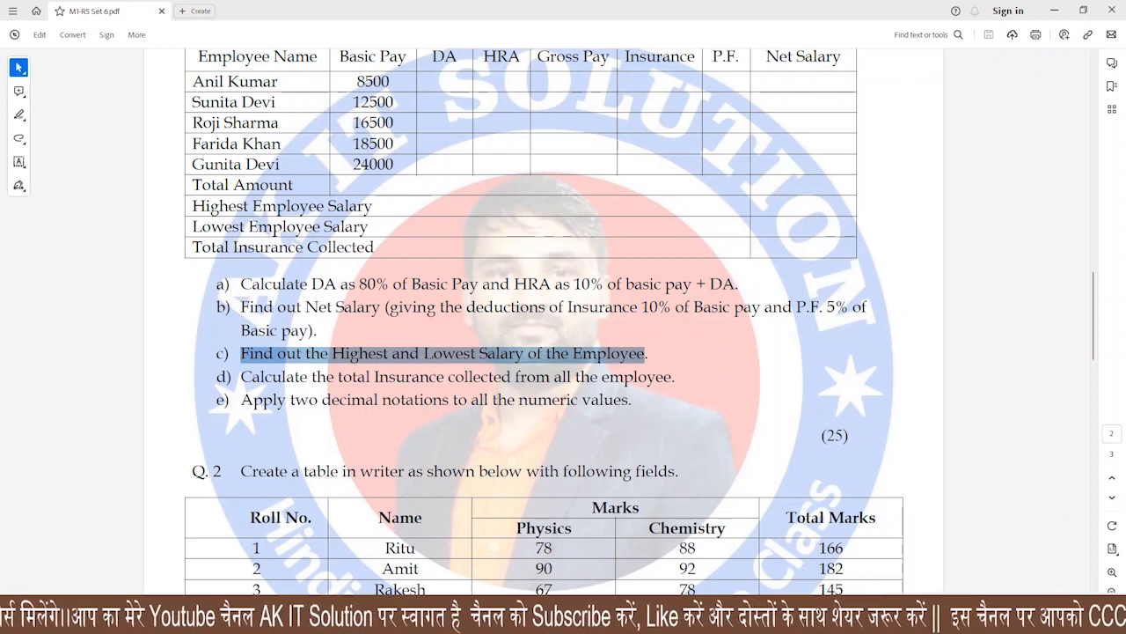
{"action": "key", "text": "alt+Tab"}
{"action": "left_click", "coordinate": [929, 319]}
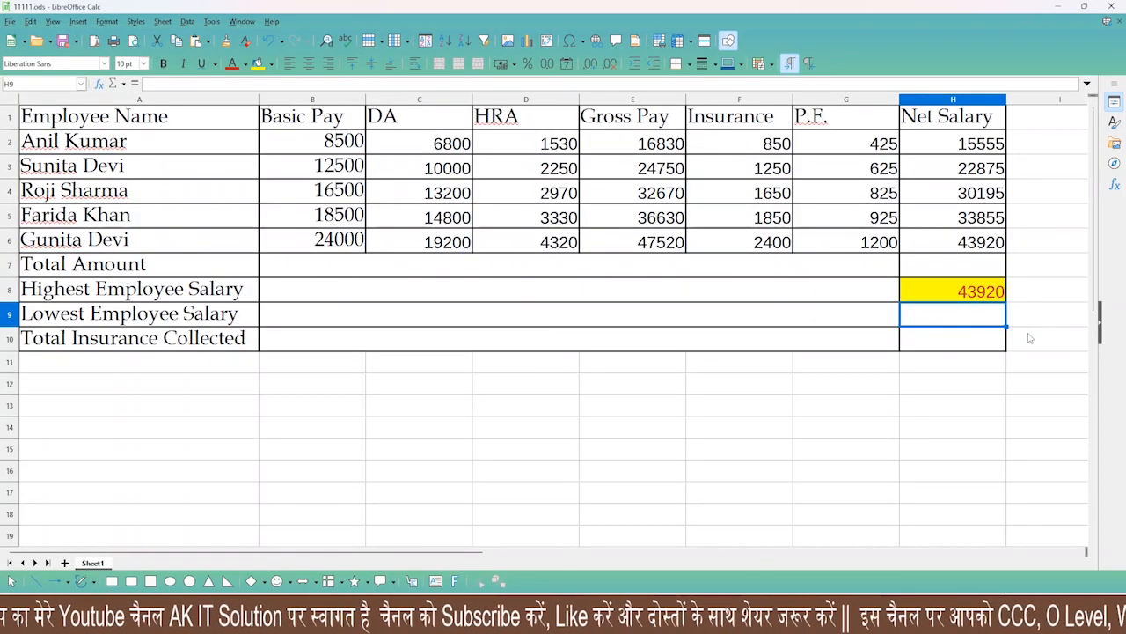
{"action": "type", "text": "="}
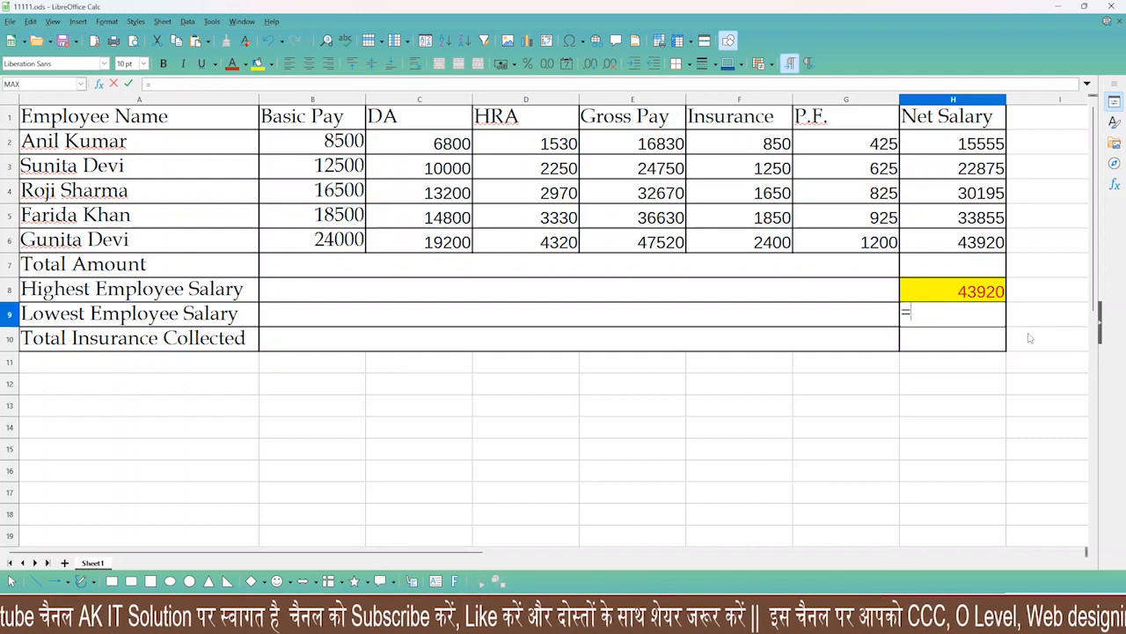
{"action": "type", "text": "min("}
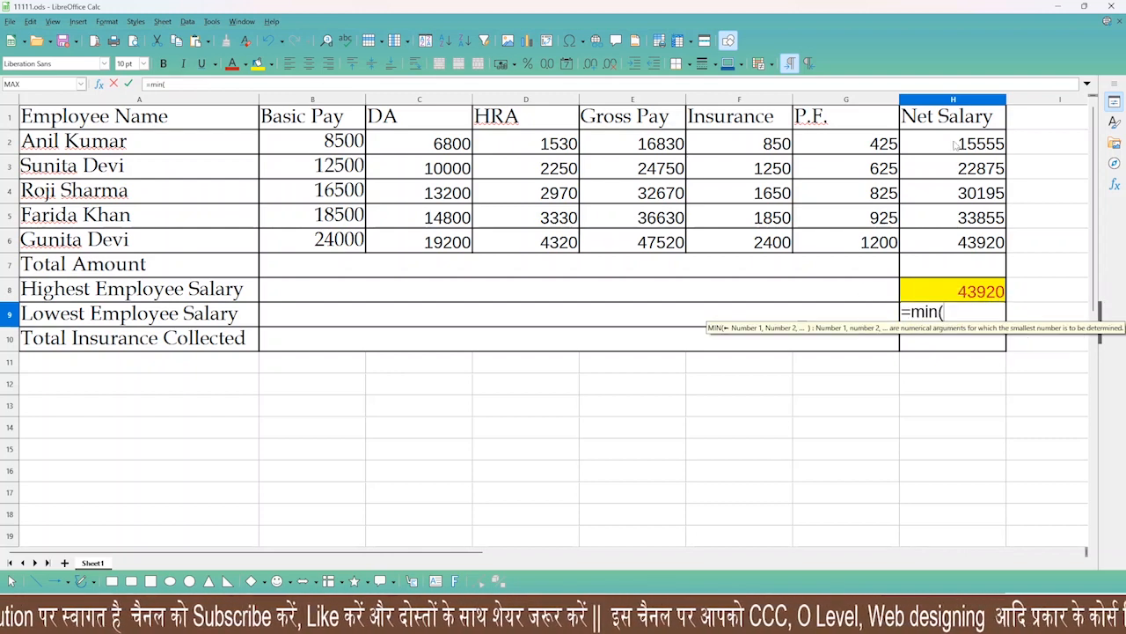
{"action": "left_click_drag", "start_coordinate": [955, 144], "coordinate": [962, 257]}
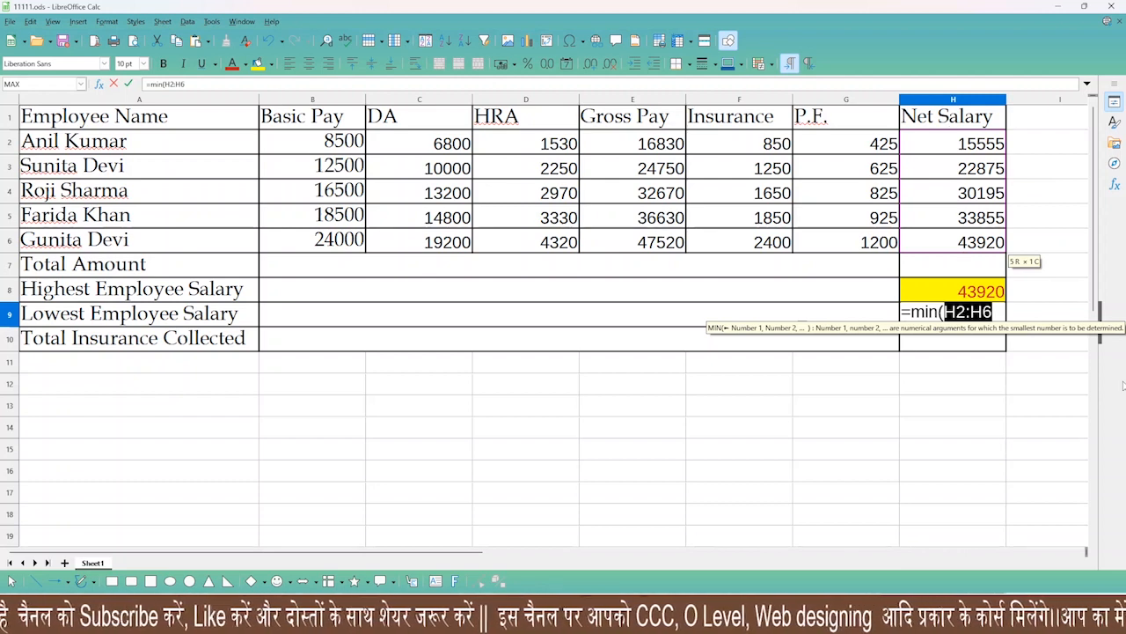
{"action": "type", "text": ")"}
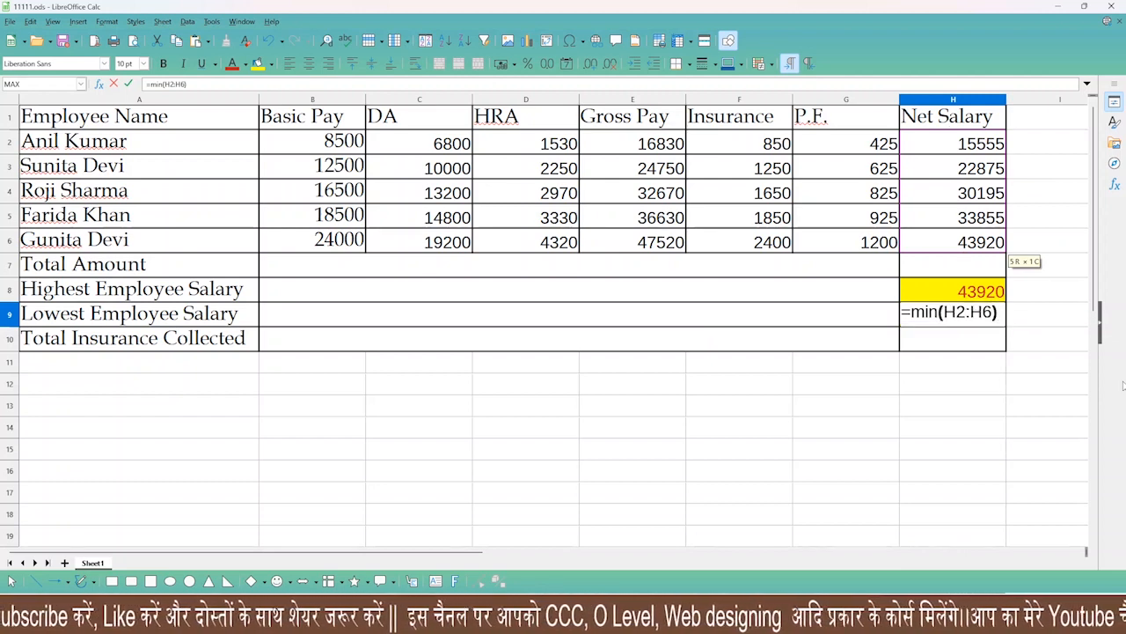
{"action": "key", "text": "Return"}
Format the lowest salary result in H9 with red font and a yellow background
{"action": "left_click", "coordinate": [972, 322]}
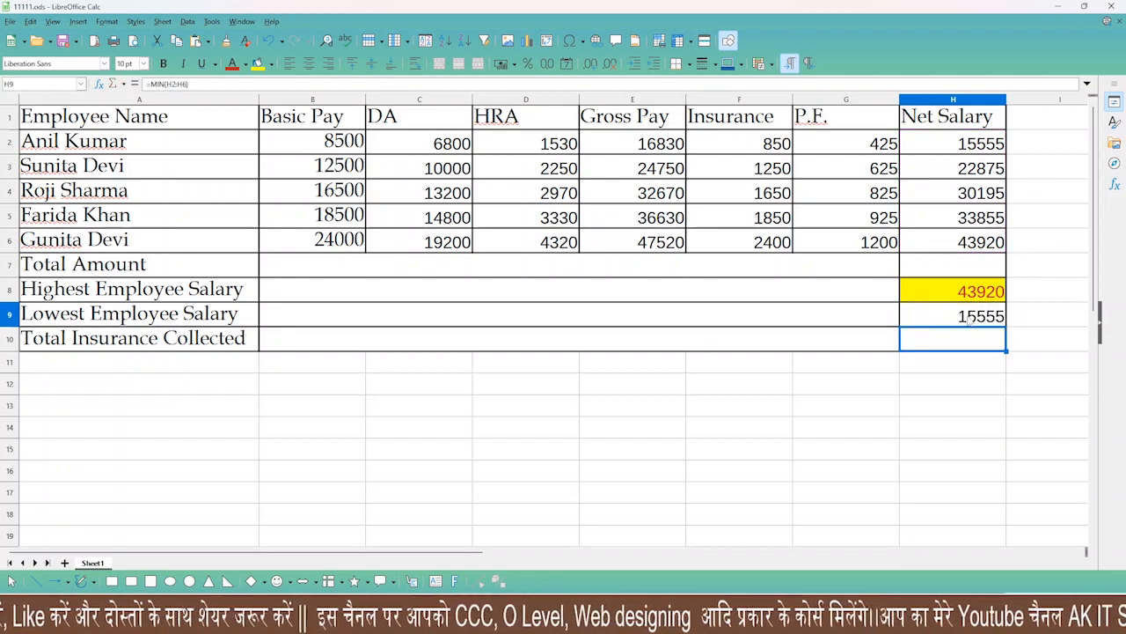
{"action": "left_click", "coordinate": [232, 63]}
{"action": "left_click", "coordinate": [258, 63]}
{"action": "left_click", "coordinate": [937, 401]}
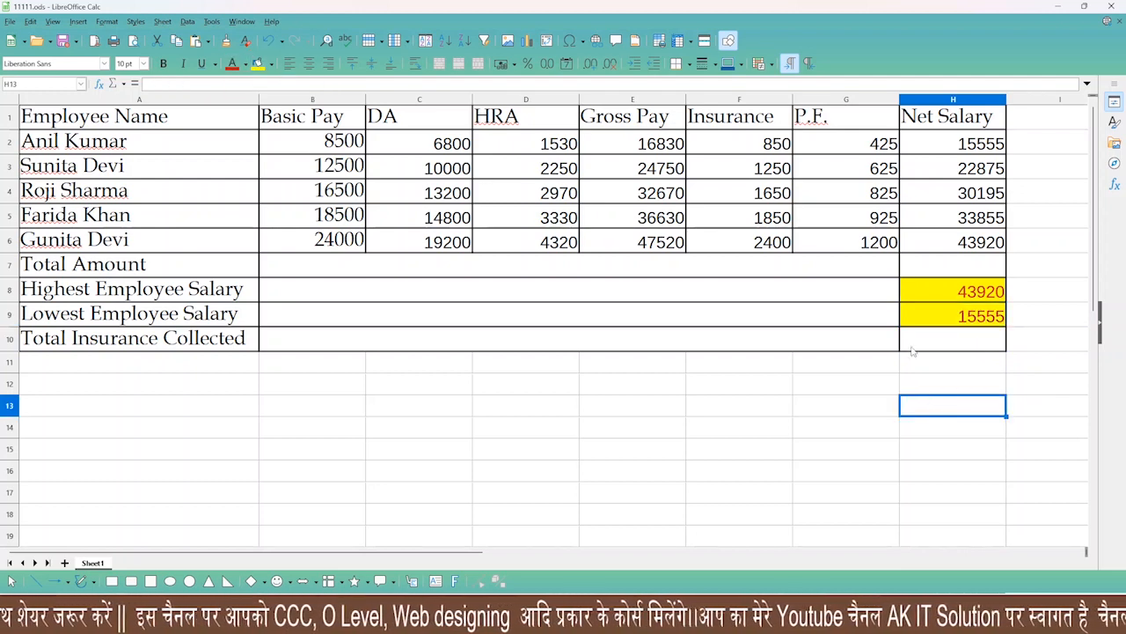
Select the Total Insurance Collected result cell, H10, then highlight the part d instruction in the question PDF and return to Calc
{"action": "left_click", "coordinate": [951, 337]}
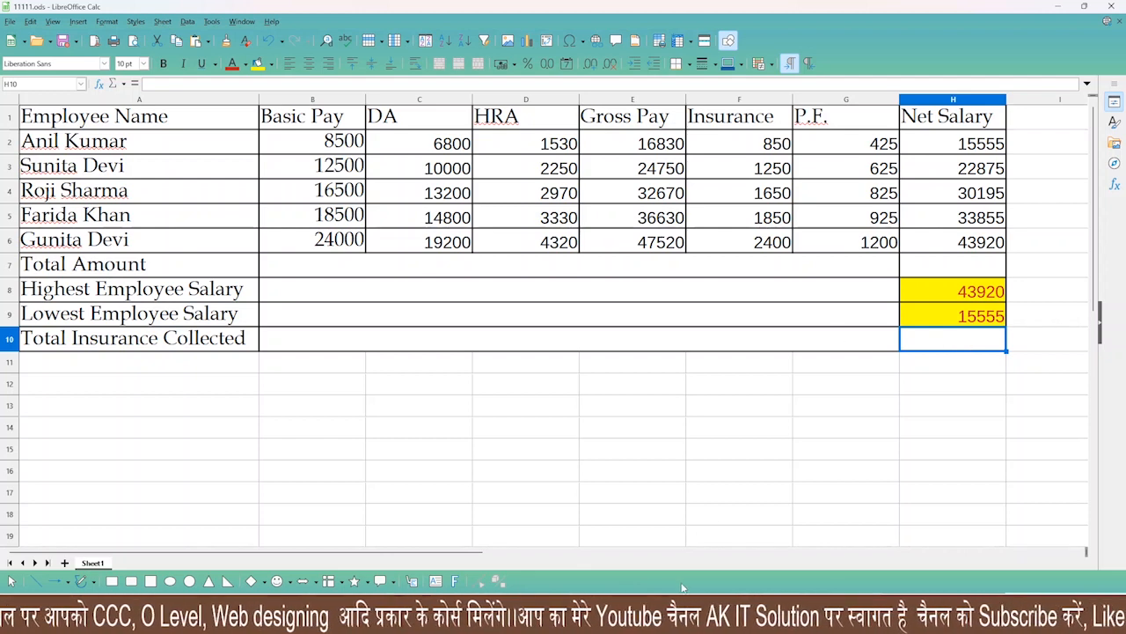
{"action": "key", "text": "alt+Tab"}
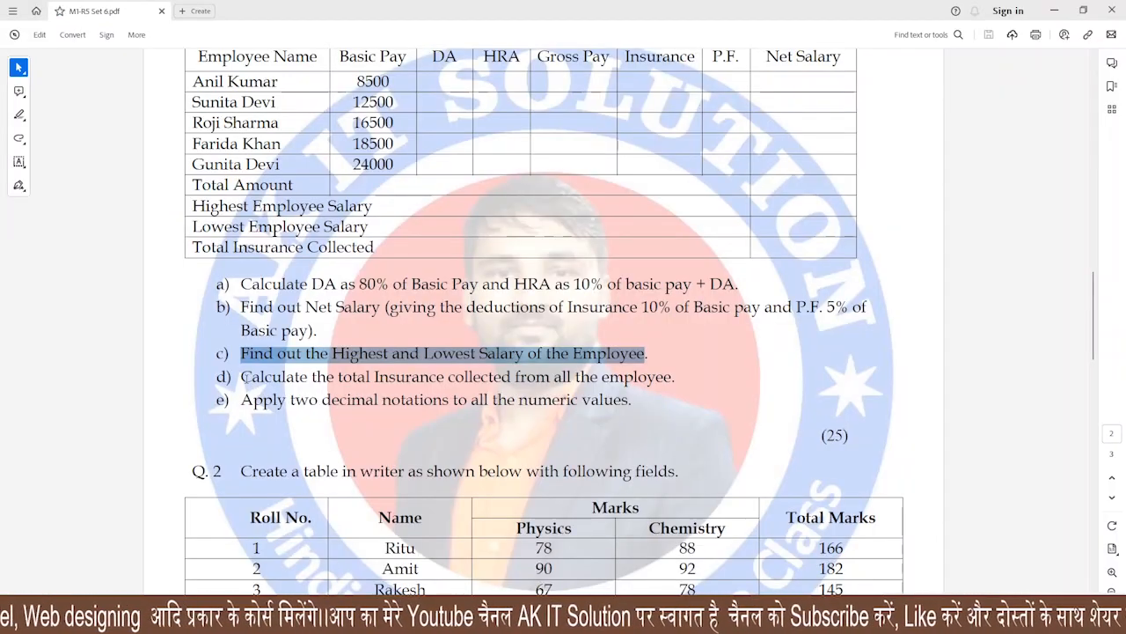
{"action": "left_click_drag", "start_coordinate": [243, 377], "coordinate": [675, 378]}
{"action": "key", "text": "shift+Up"}
{"action": "key", "text": "shift+Up"}
{"action": "key", "text": "shift+Up"}
{"action": "key", "text": "shift+Up"}
{"action": "key", "text": "shift+Up"}
{"action": "key", "text": "shift+Up"}
{"action": "key", "text": "shift+Up"}
{"action": "key", "text": "shift+Up"}
{"action": "key", "text": "shift+Up"}
{"action": "key", "text": "shift+Up"}
{"action": "key", "text": "shift+Up"}
{"action": "key", "text": "shift+Up"}
{"action": "key", "text": "shift+Up"}
{"action": "key", "text": "shift+Up"}
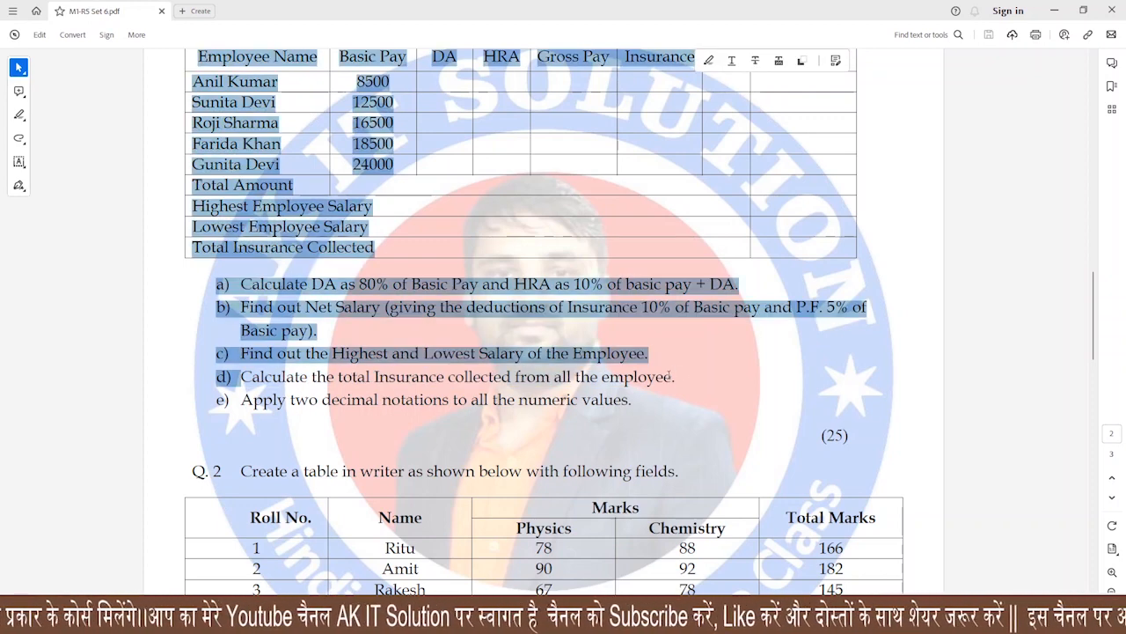
{"action": "left_click", "coordinate": [666, 401]}
{"action": "left_click_drag", "start_coordinate": [244, 377], "coordinate": [676, 378]}
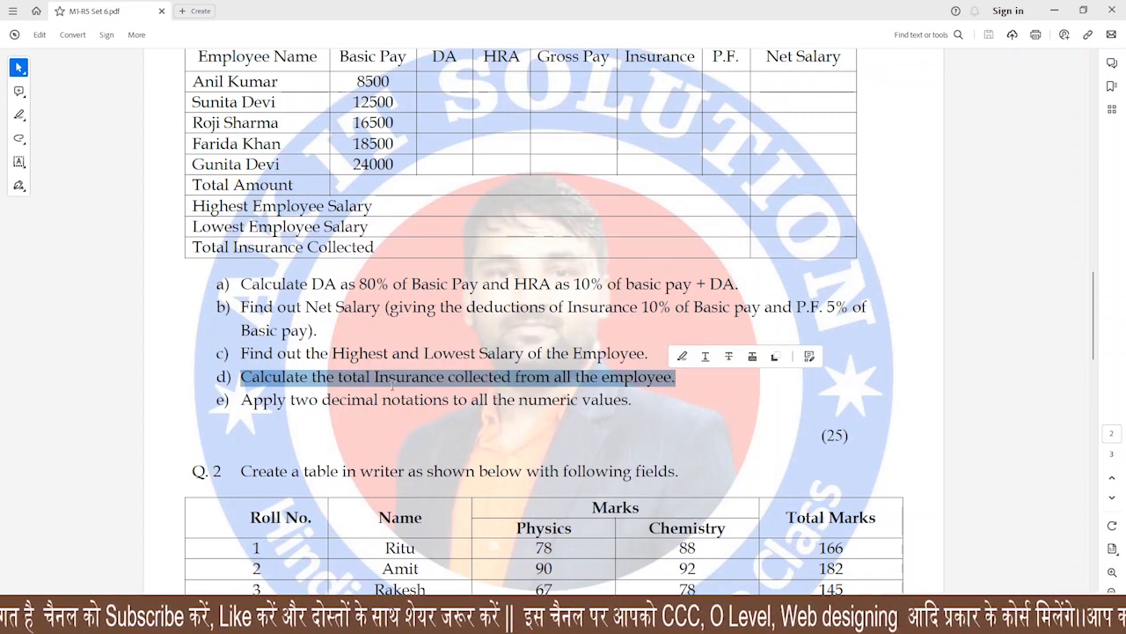
{"action": "key", "text": "alt+Tab"}
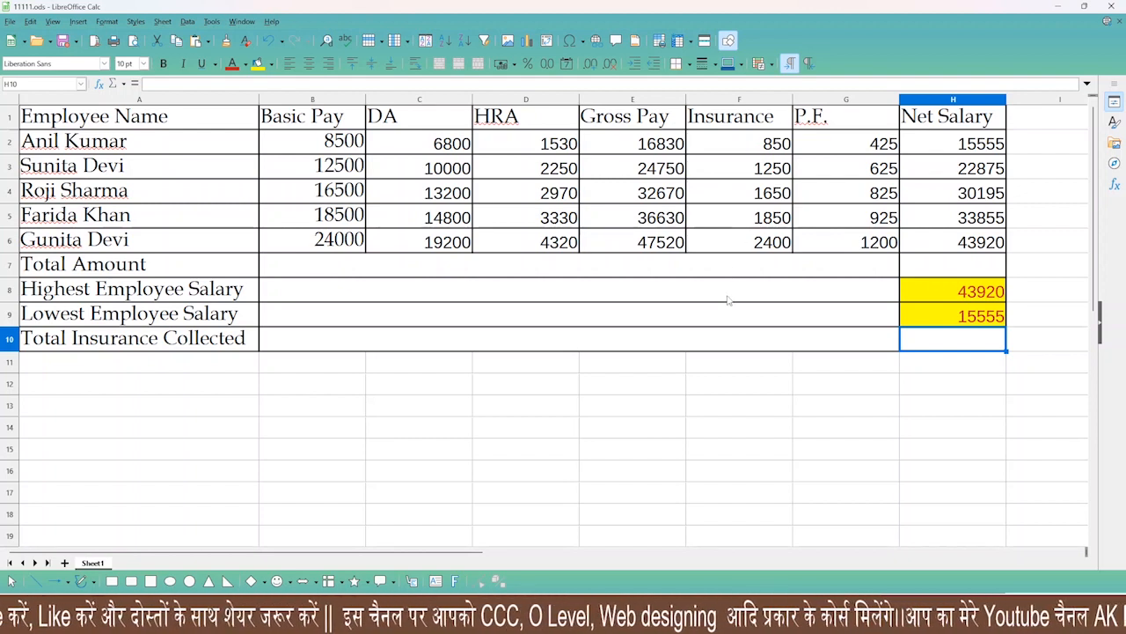
Calculate the total insurance collected in H10 with =SUM(F2:F6)
{"action": "left_click", "coordinate": [750, 340]}
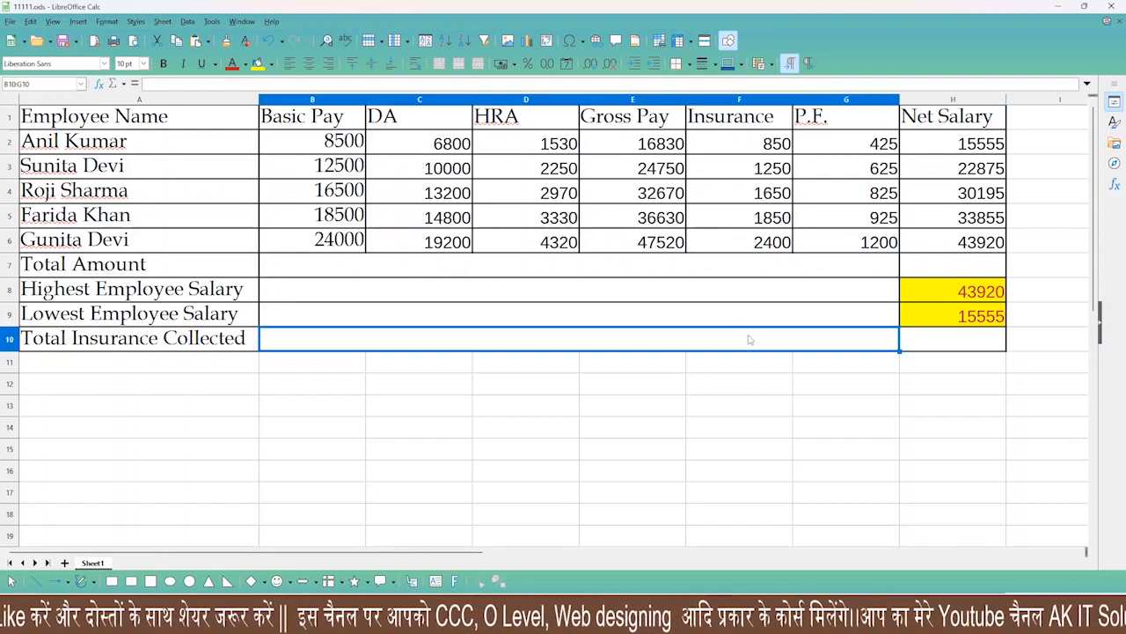
{"action": "left_click", "coordinate": [930, 350]}
{"action": "type", "text": "="}
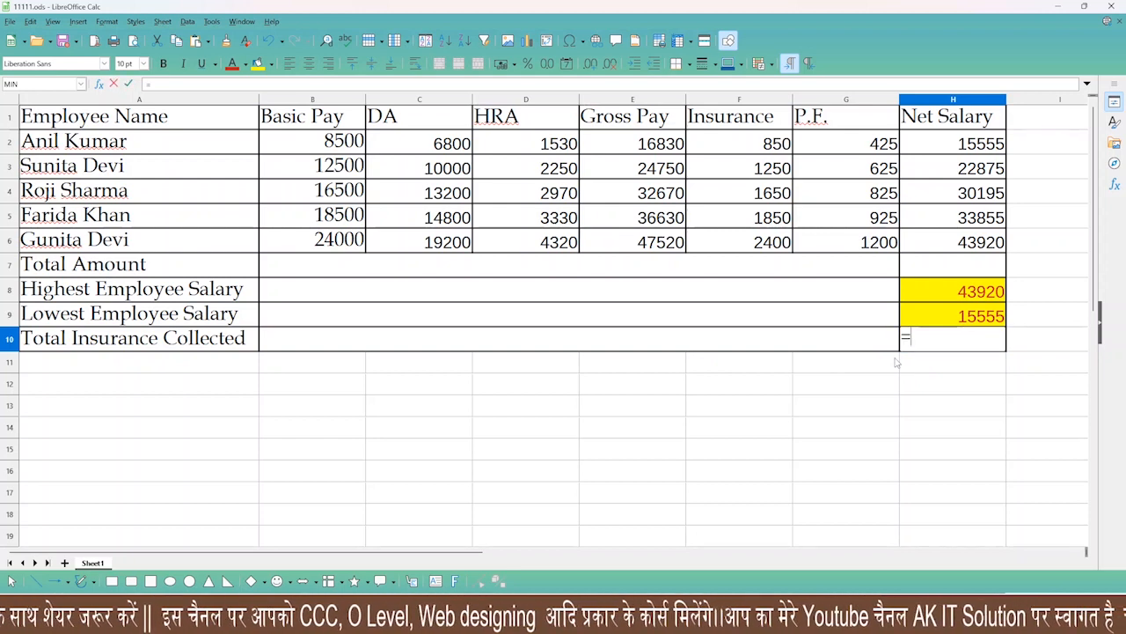
{"action": "type", "text": "sum("}
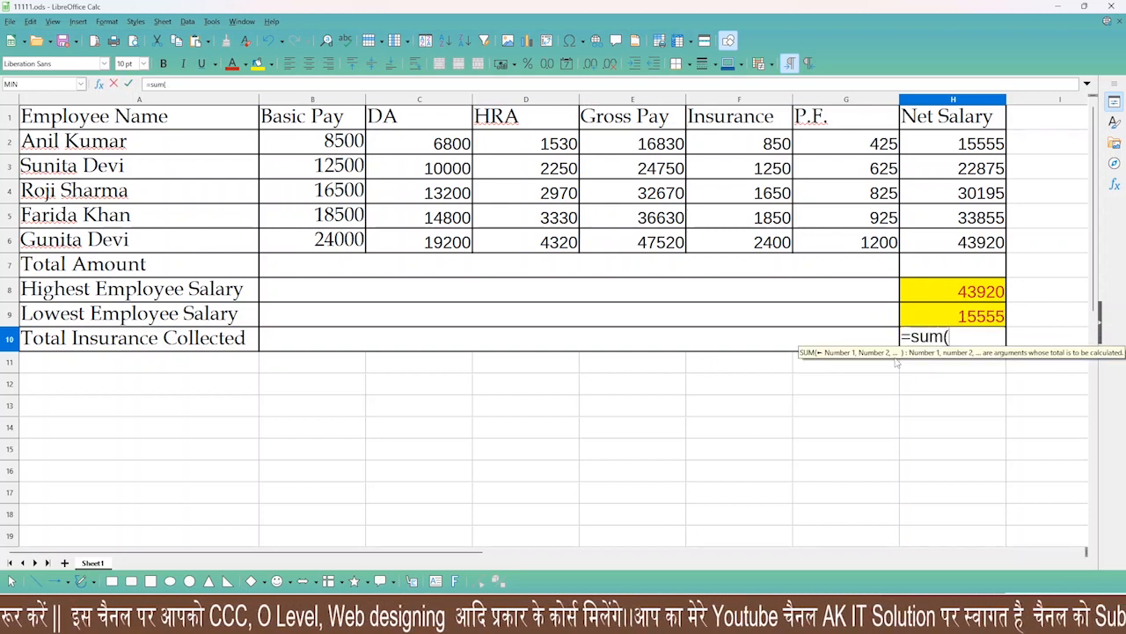
{"action": "left_click_drag", "start_coordinate": [727, 145], "coordinate": [727, 246]}
{"action": "type", "text": ")"}
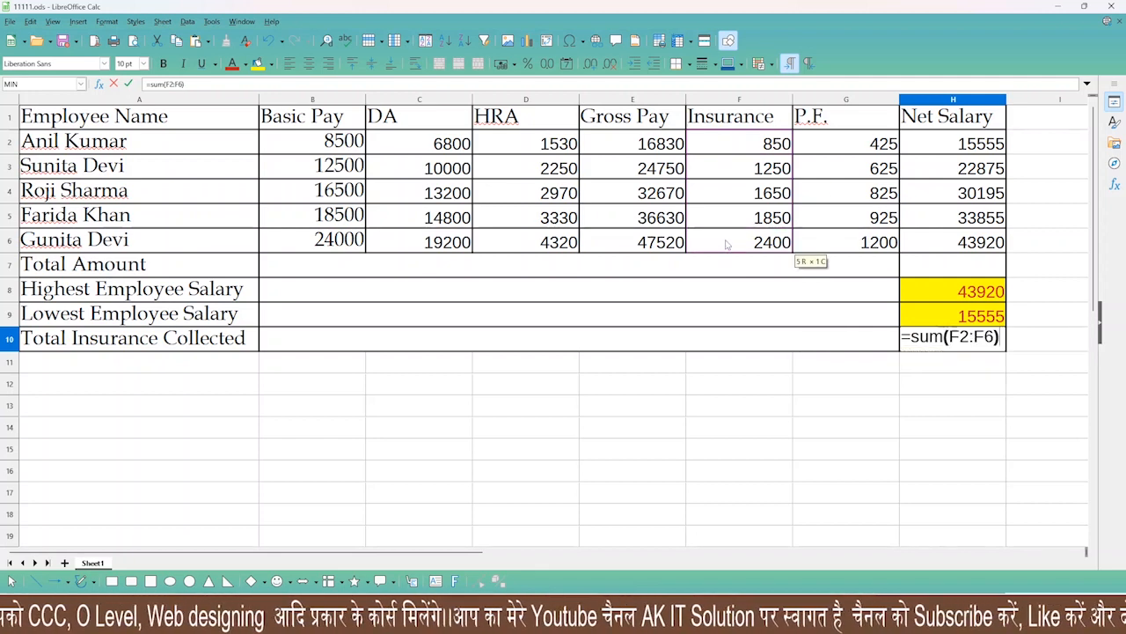
{"action": "key", "text": "Return"}
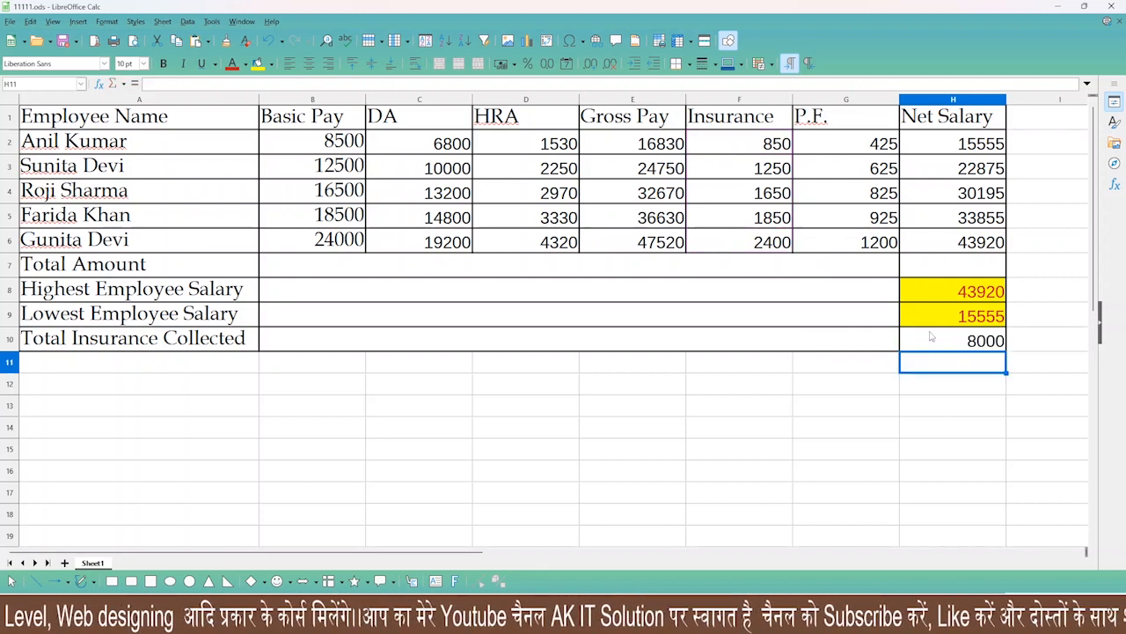
Apply red font to the total insurance result in H10
{"action": "left_click", "coordinate": [931, 336]}
{"action": "left_click", "coordinate": [233, 64]}
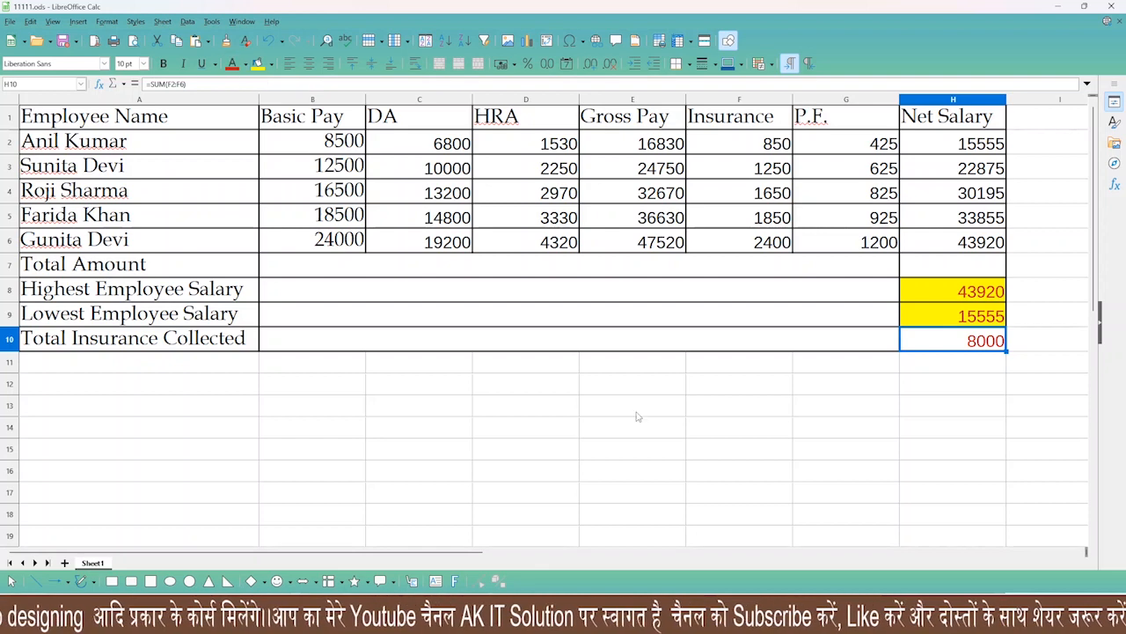
{"action": "left_click", "coordinate": [638, 416]}
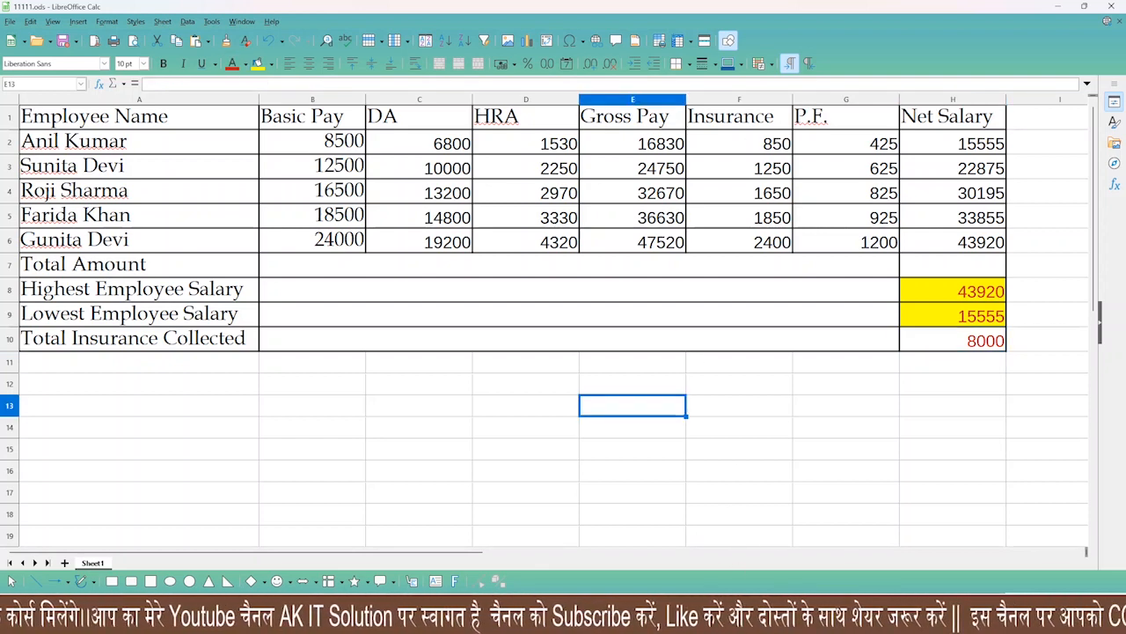
Highlight the part e instruction about two decimal notations in the question PDF and return to Calc
{"action": "key", "text": "alt+Tab"}
{"action": "left_click_drag", "start_coordinate": [240, 400], "coordinate": [379, 400]}
{"action": "left_click_drag", "start_coordinate": [515, 400], "coordinate": [638, 403]}
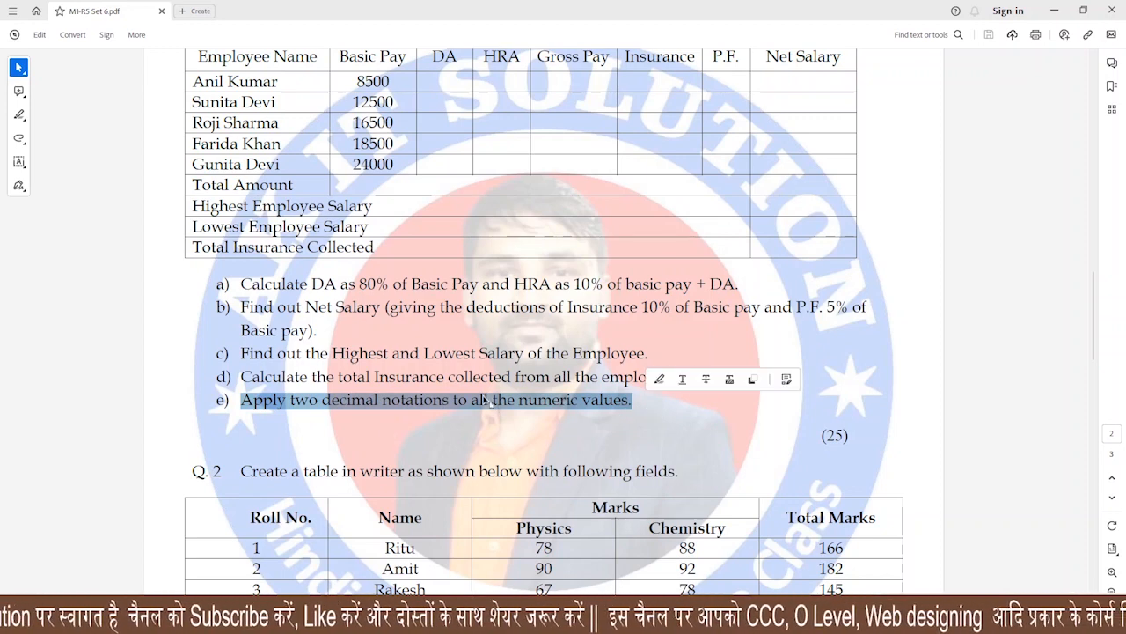
{"action": "key", "text": "alt+Tab"}
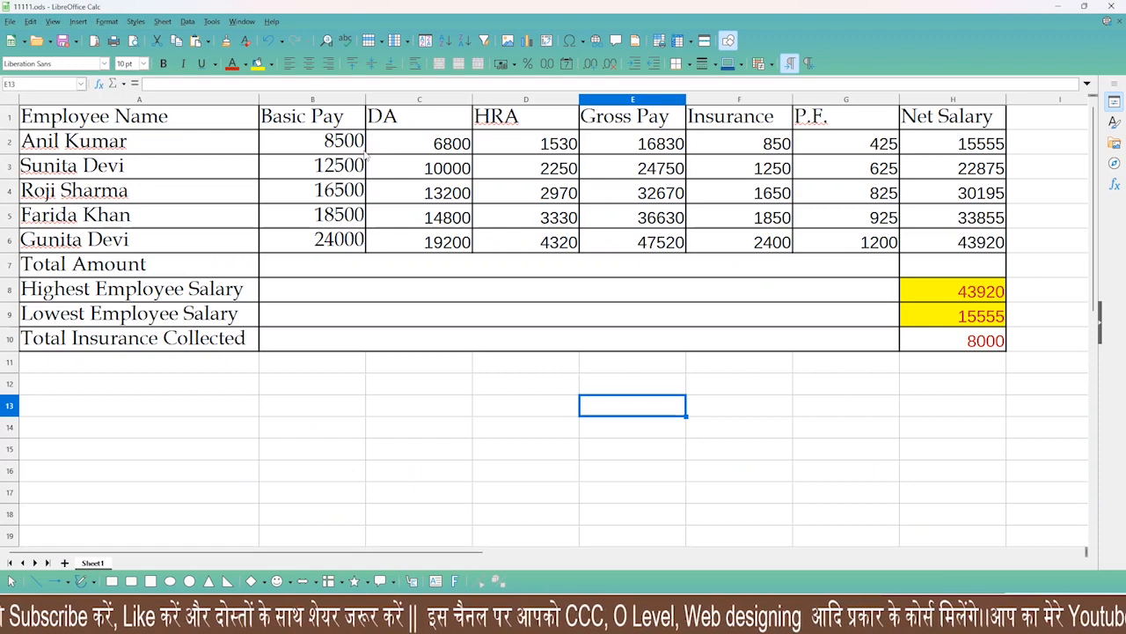
Show all numeric values in B2:H10 with two decimal places
{"action": "left_click_drag", "start_coordinate": [326, 142], "coordinate": [989, 340]}
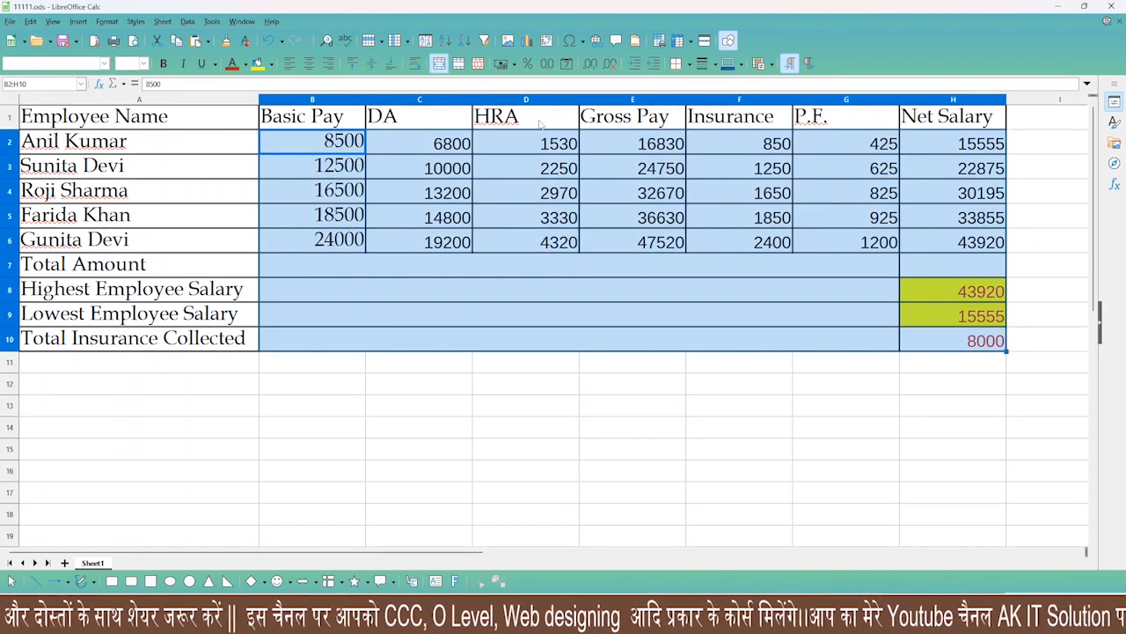
{"action": "left_click", "coordinate": [592, 65]}
{"action": "left_click", "coordinate": [591, 65]}
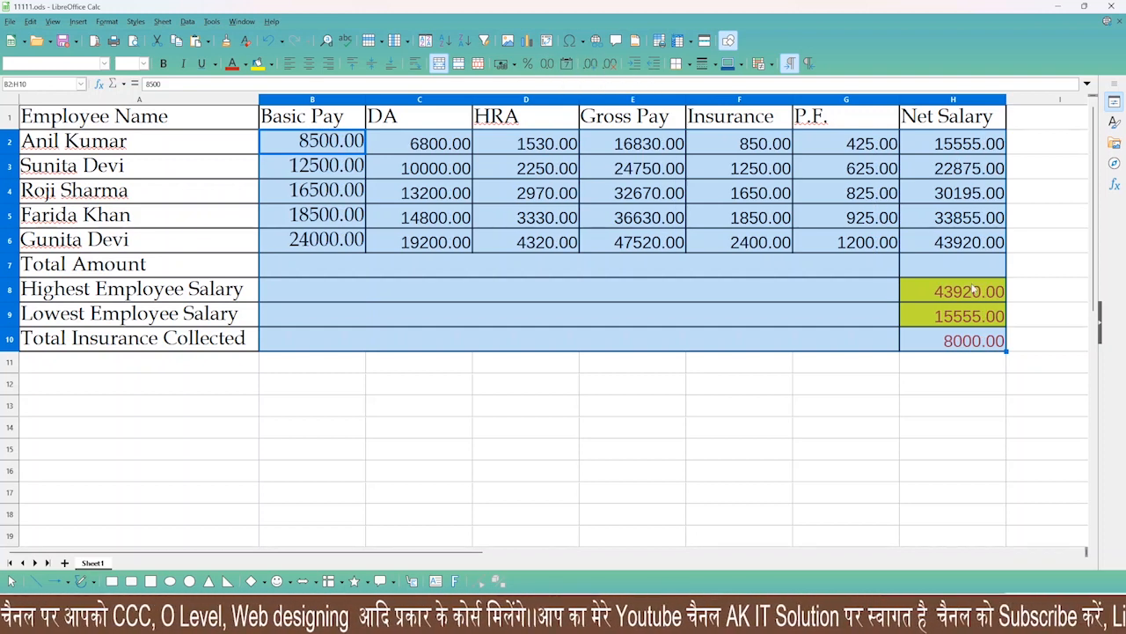
{"action": "left_click", "coordinate": [410, 288]}
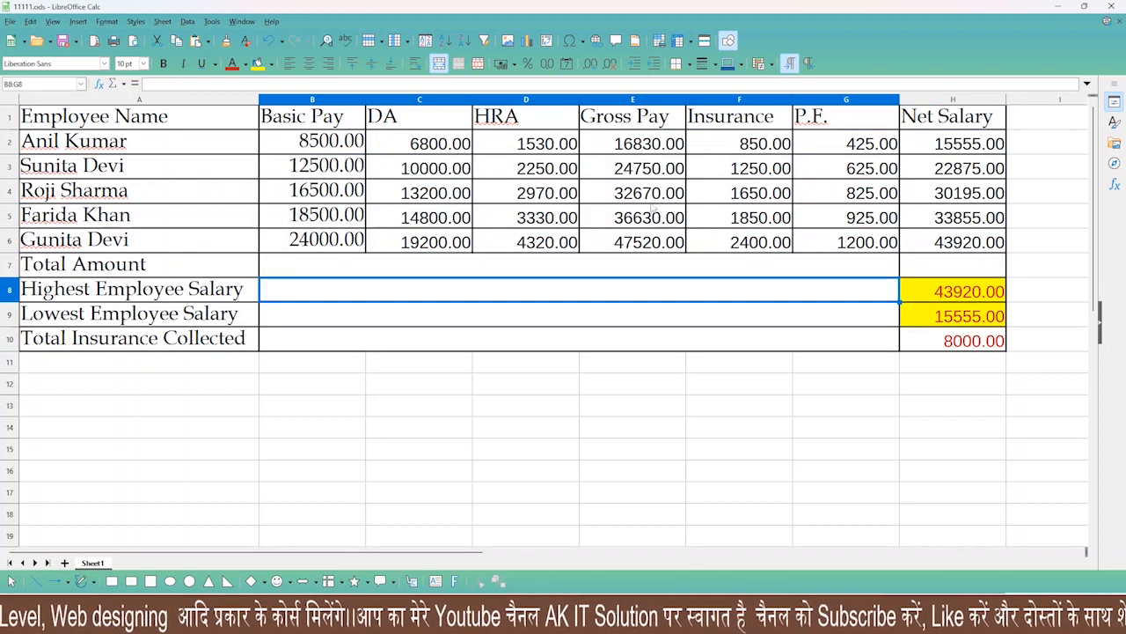
Switch to the exam PDF and highlight the Q. 2 instruction about creating a table in Writer
{"action": "key", "text": "alt+Tab"}
{"action": "scroll", "coordinate": [427, 313], "scroll_direction": "up", "scroll_amount": 3}
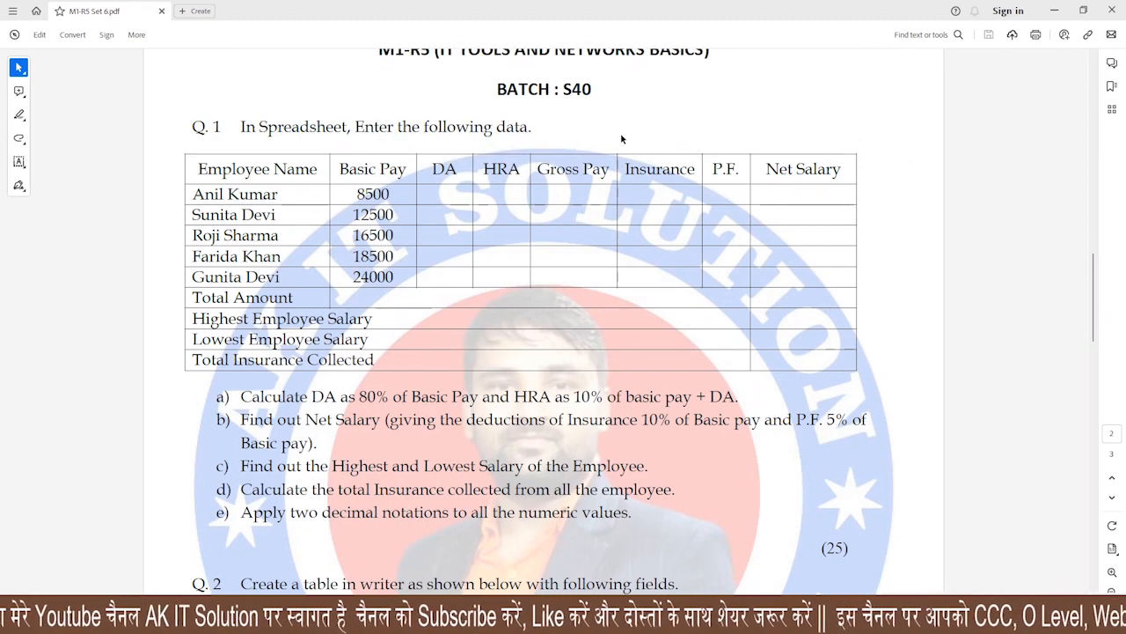
{"action": "scroll", "coordinate": [572, 368], "scroll_direction": "down", "scroll_amount": 10}
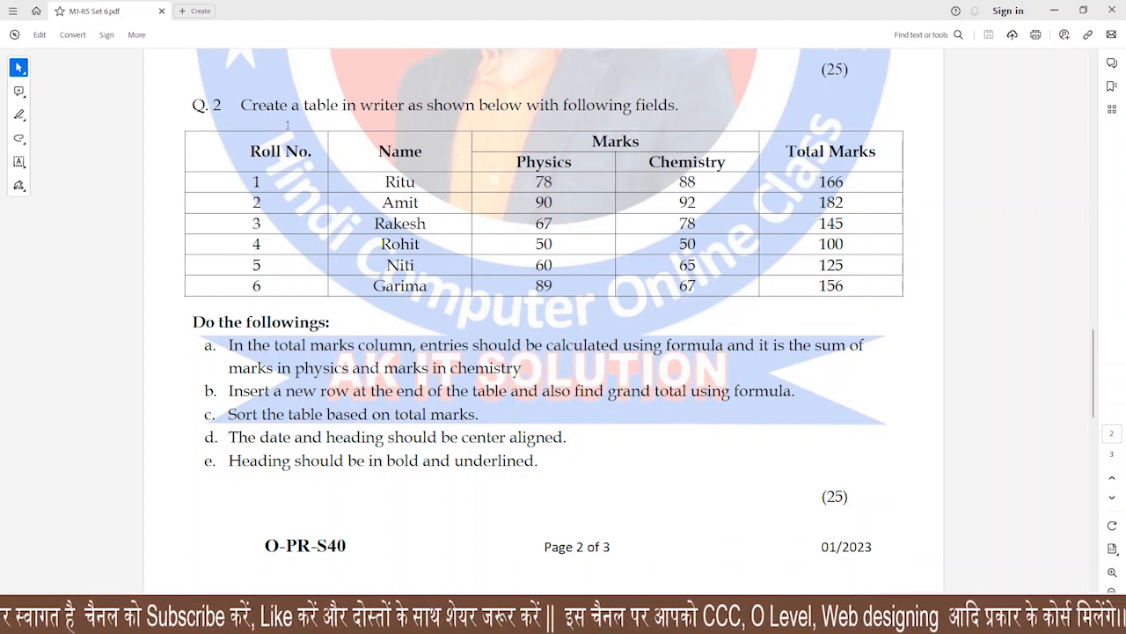
{"action": "left_click_drag", "start_coordinate": [244, 109], "coordinate": [607, 111]}
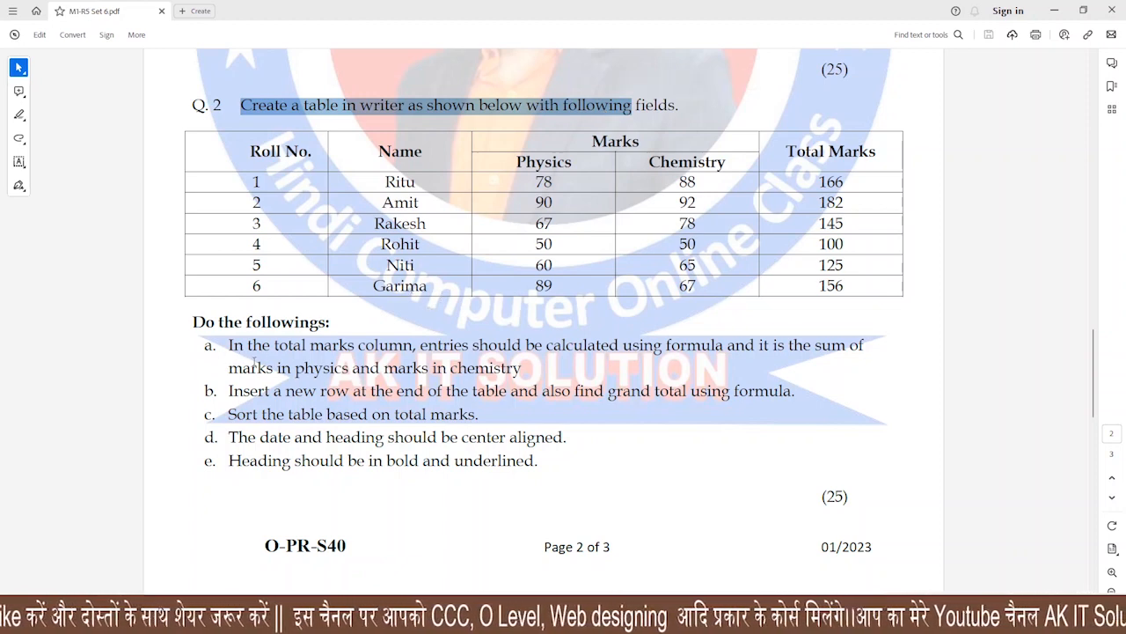
Switch to the Writer document and review the student marks table for Q. 2
{"action": "left_click", "coordinate": [554, 285]}
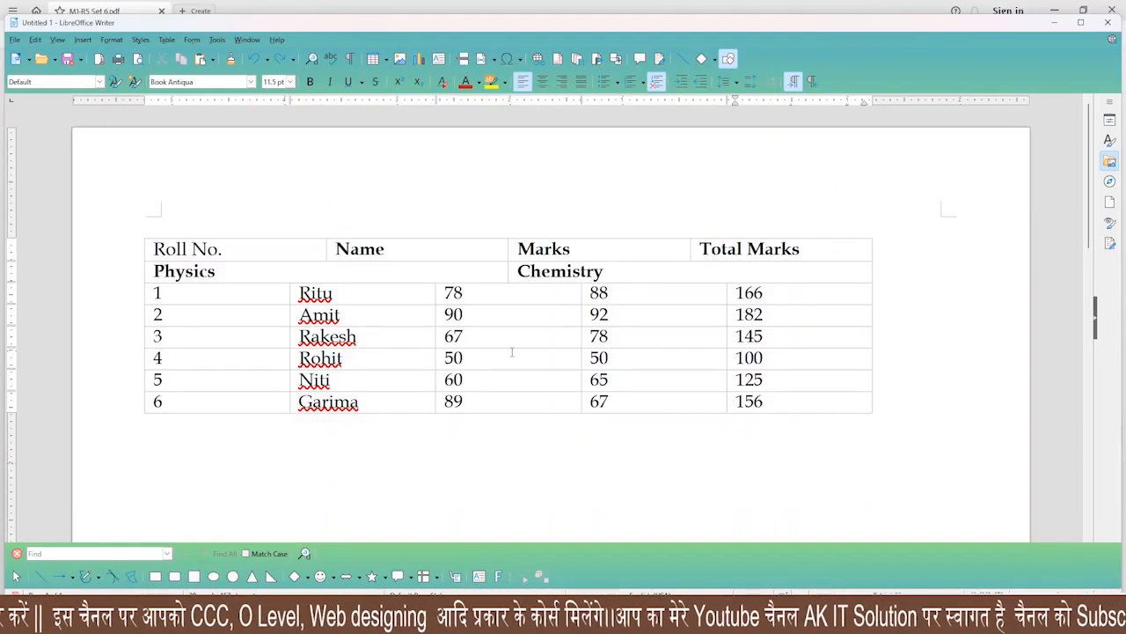
{"action": "left_click_drag", "start_coordinate": [156, 249], "coordinate": [766, 403]}
{"action": "left_click", "coordinate": [572, 465]}
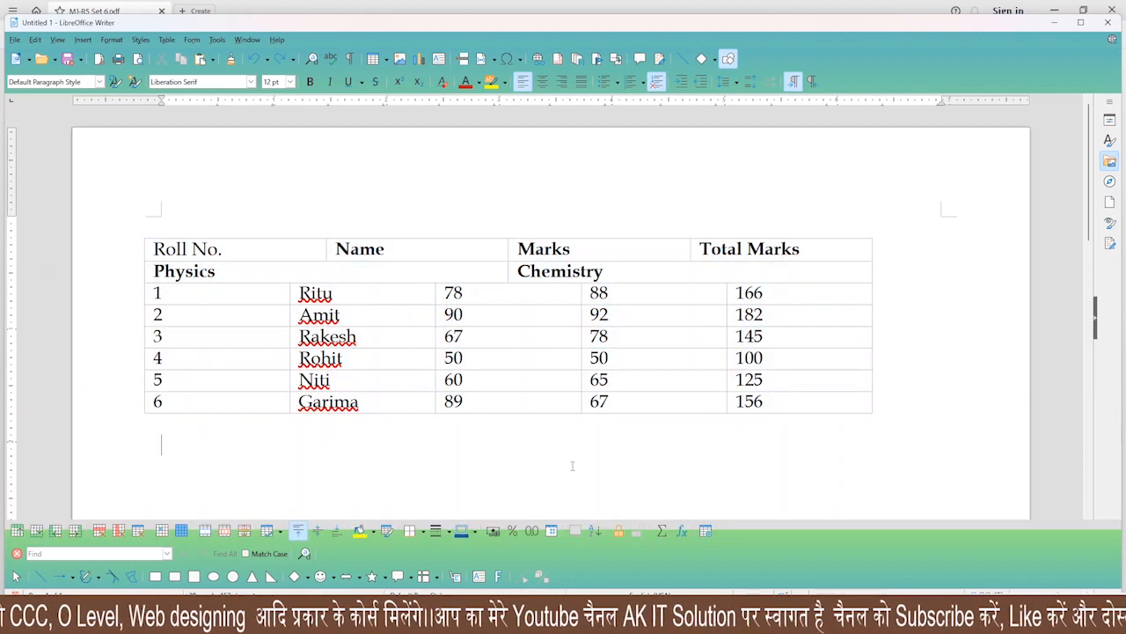
Return to the exam PDF and underline the part a instruction about calculating total marks from physics and chemistry by formula
{"action": "key", "text": "alt+Tab"}
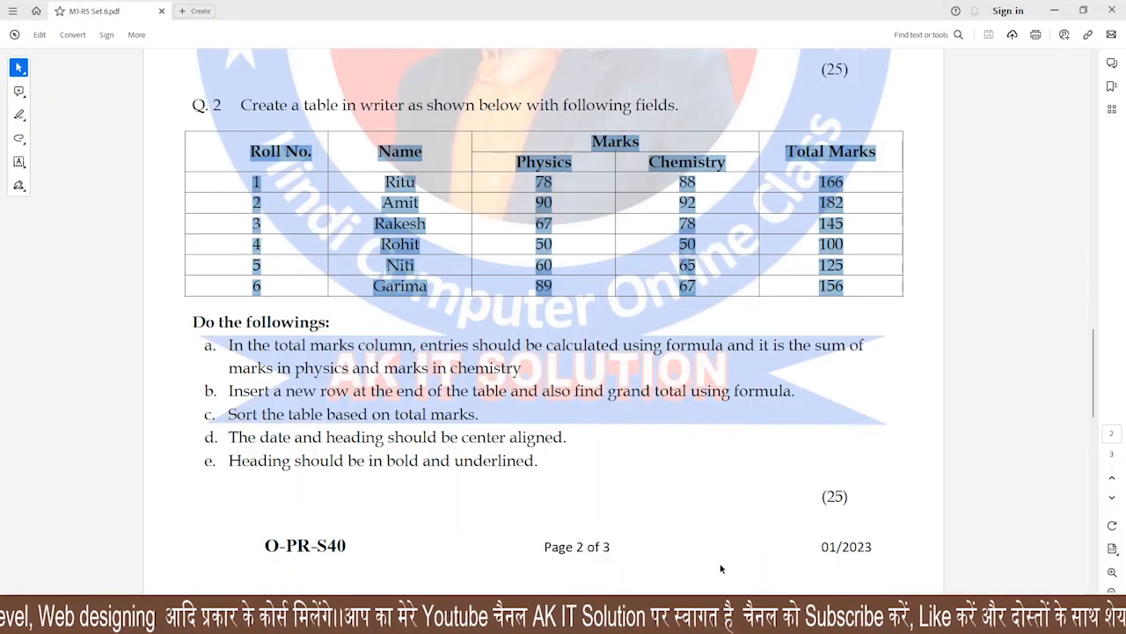
{"action": "left_click", "coordinate": [626, 486]}
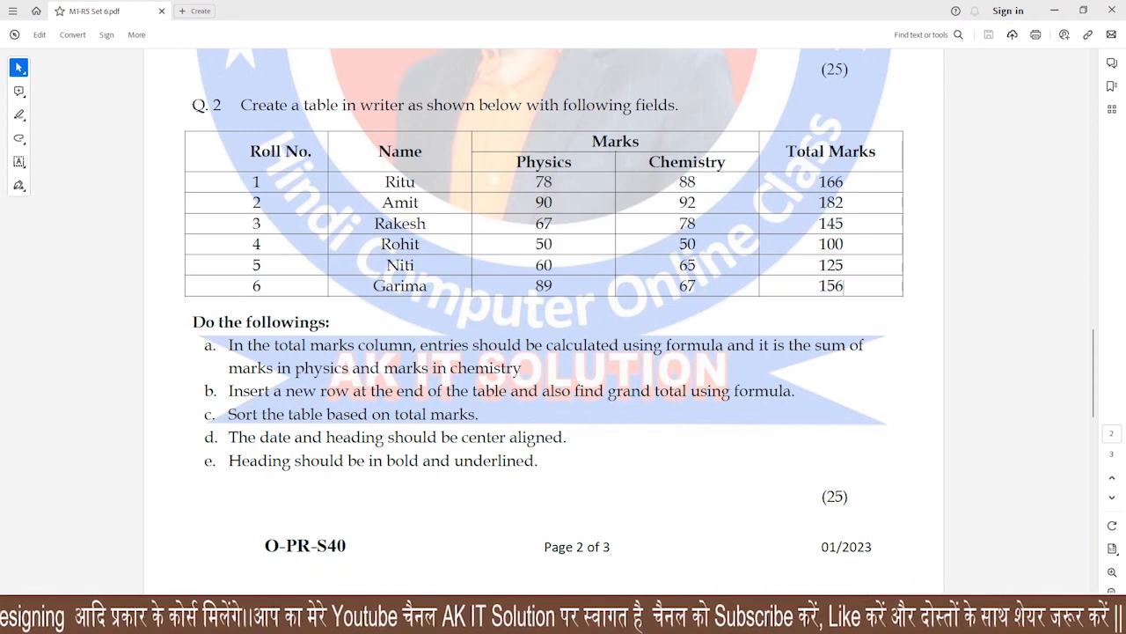
{"action": "mouse_move", "coordinate": [183, 351]}
{"action": "left_mouse_down"}
{"action": "mouse_move", "coordinate": [201, 356]}
{"action": "mouse_move", "coordinate": [220, 335]}
{"action": "mouse_move", "coordinate": [257, 352]}
{"action": "mouse_move", "coordinate": [880, 356]}
{"action": "left_mouse_up"}
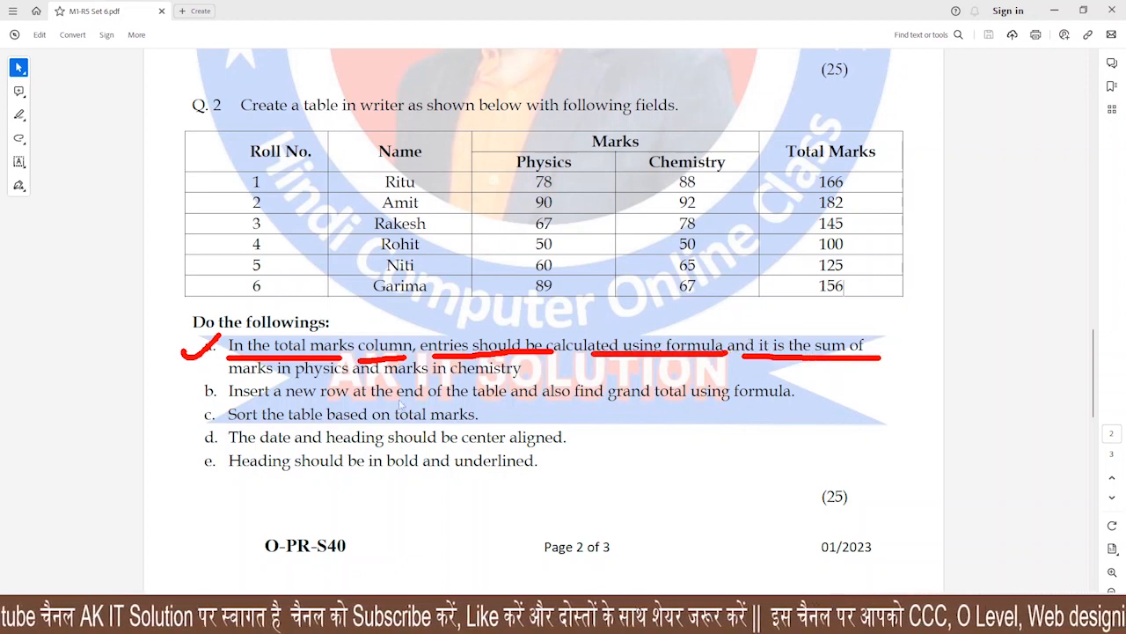
{"action": "left_click_drag", "start_coordinate": [221, 380], "coordinate": [323, 378]}
{"action": "left_click_drag", "start_coordinate": [351, 379], "coordinate": [486, 378]}
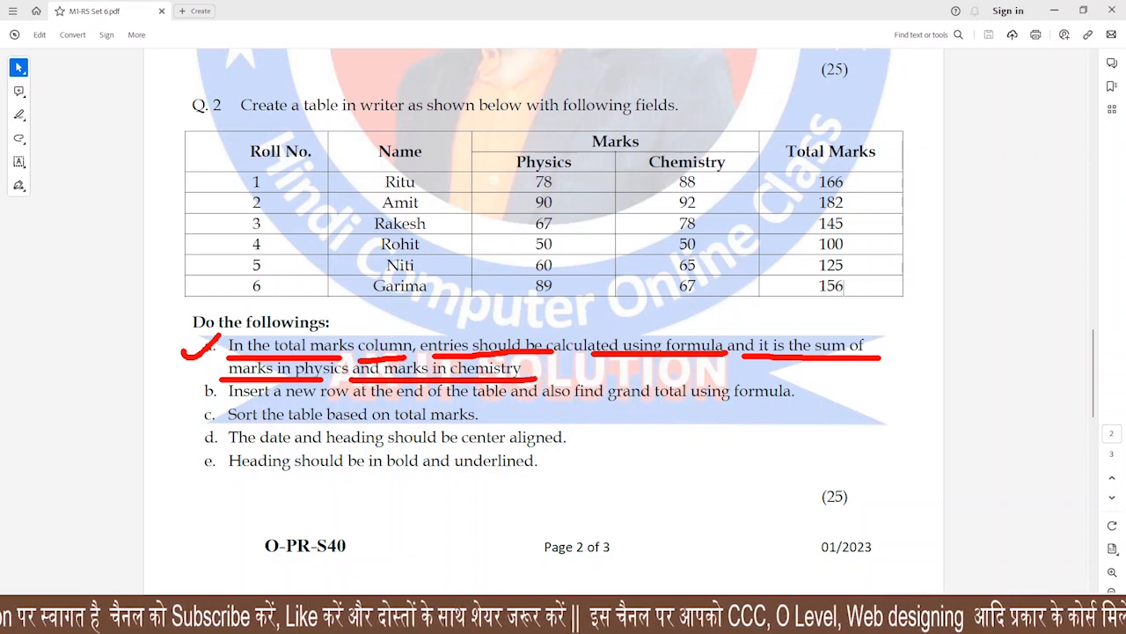
{"action": "key", "text": "Escape"}
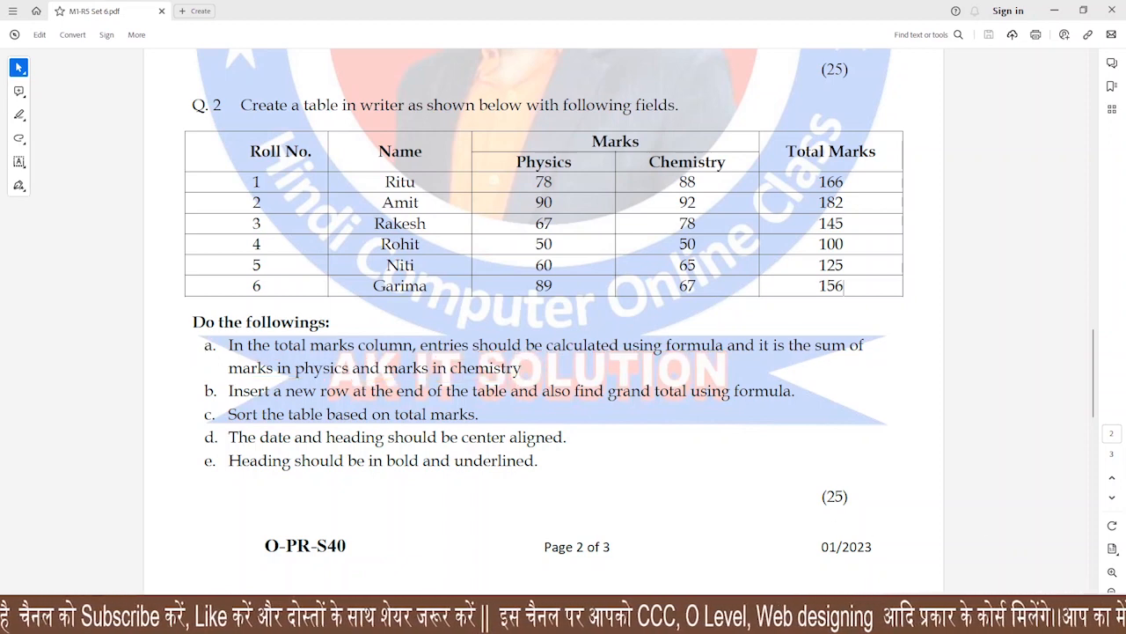
Switch to Writer and clear the six values under Total Marks in the student table
{"action": "key", "text": "alt+Tab"}
{"action": "left_click_drag", "start_coordinate": [770, 293], "coordinate": [768, 400]}
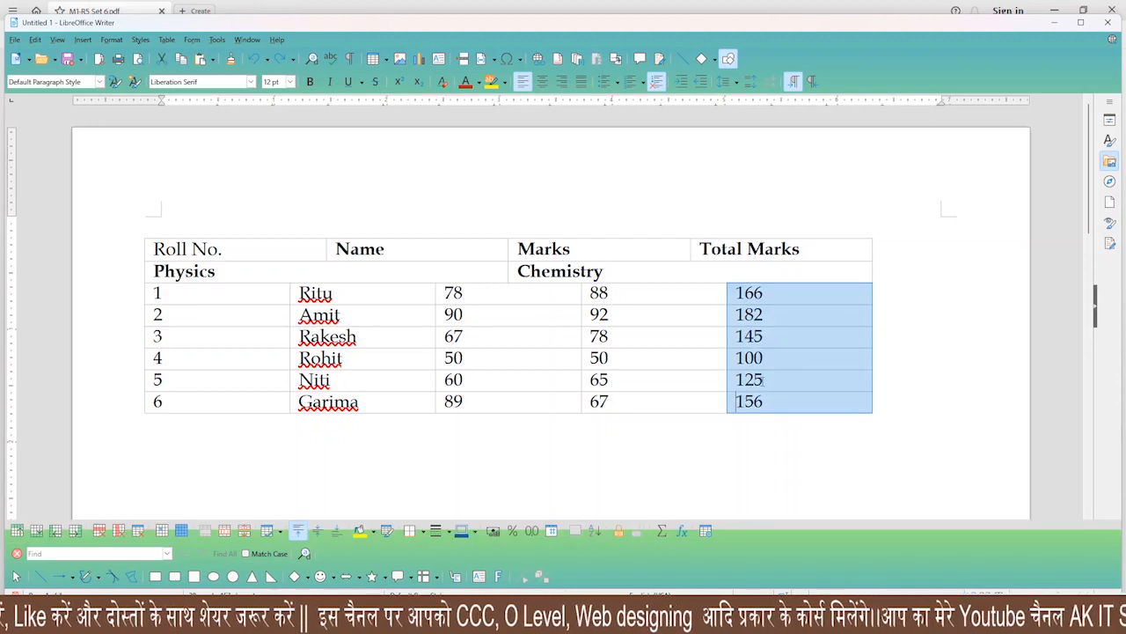
{"action": "key", "text": "Delete"}
Maximize the Writer window and calculate the total marks for roll no. 1 in E3 with =sum(<C3:D3>)
{"action": "left_click", "coordinate": [753, 293]}
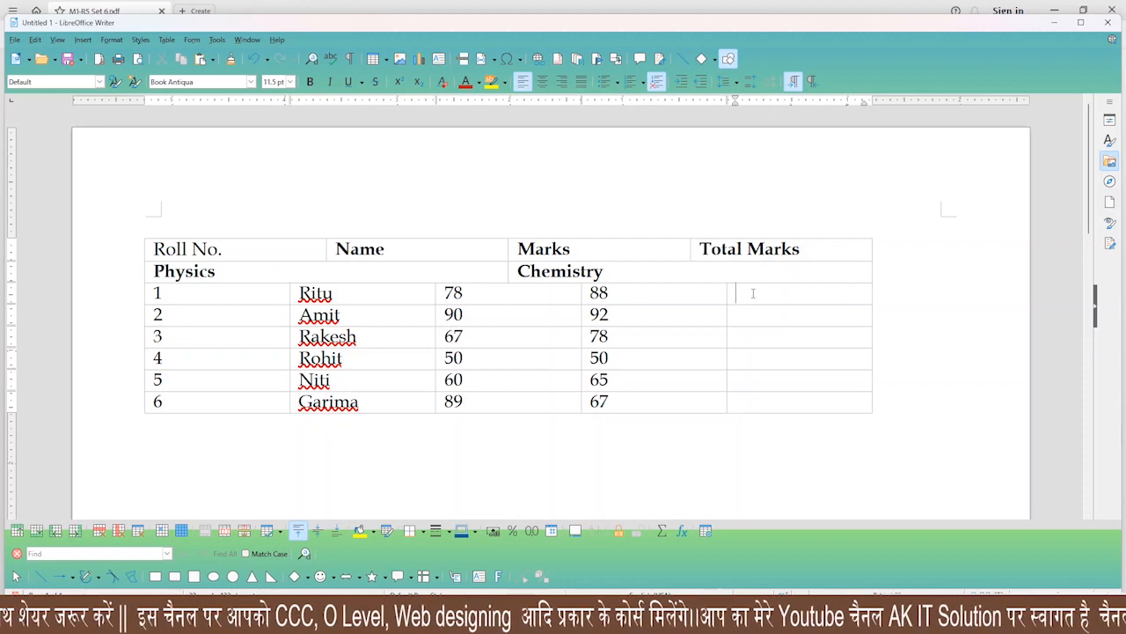
{"action": "left_click", "coordinate": [1081, 22]}
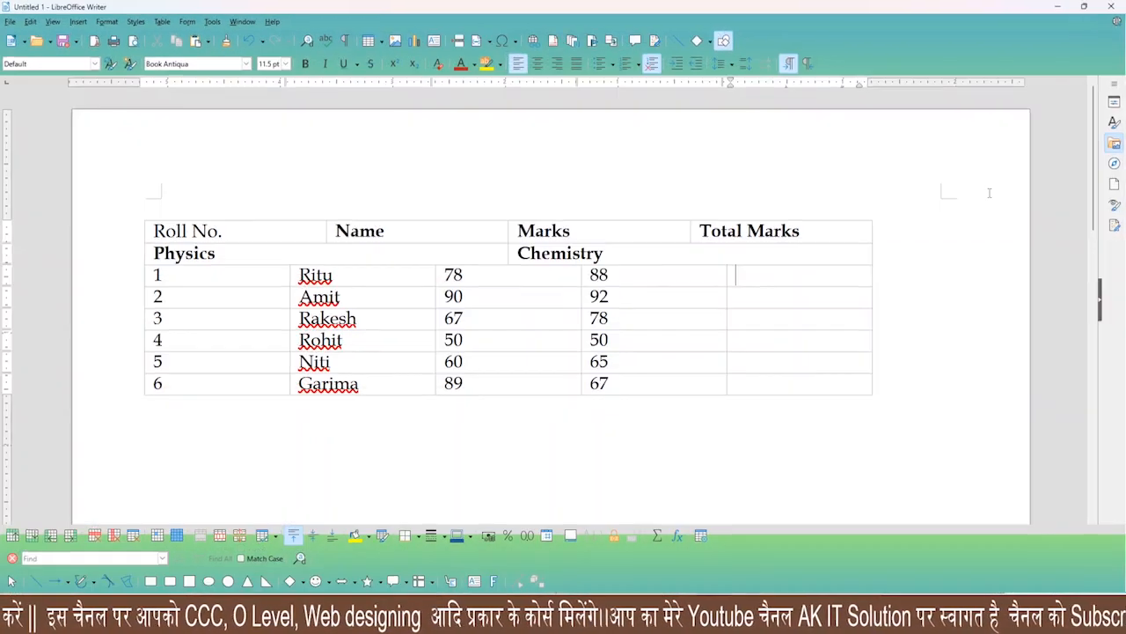
{"action": "scroll", "coordinate": [947, 246], "scroll_direction": "up", "scroll_amount": 2}
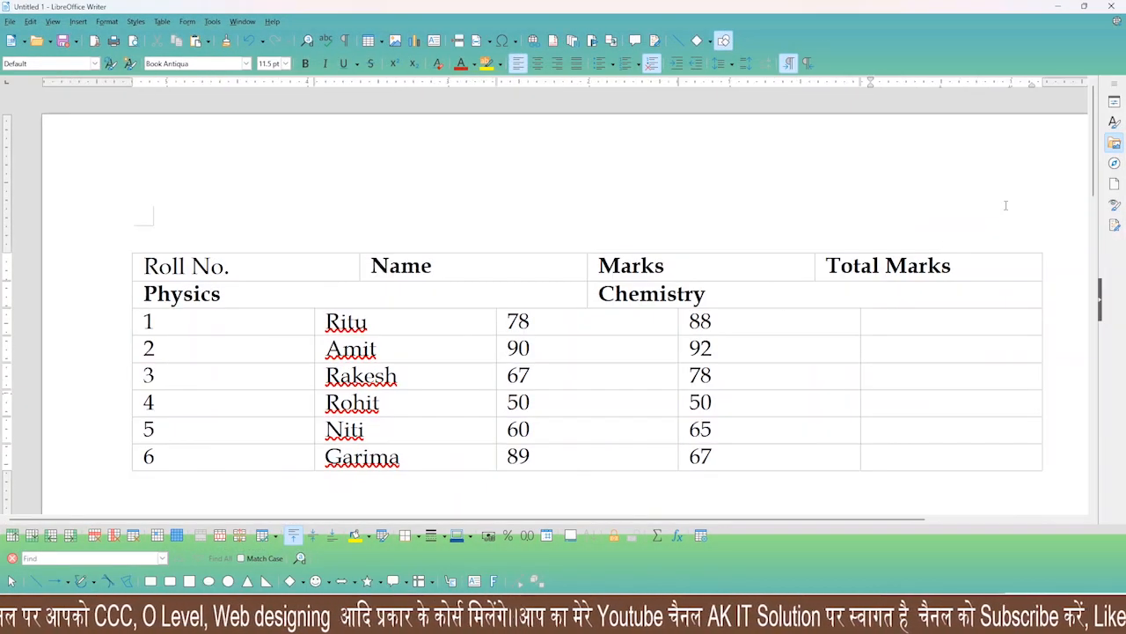
{"action": "key", "text": "F2"}
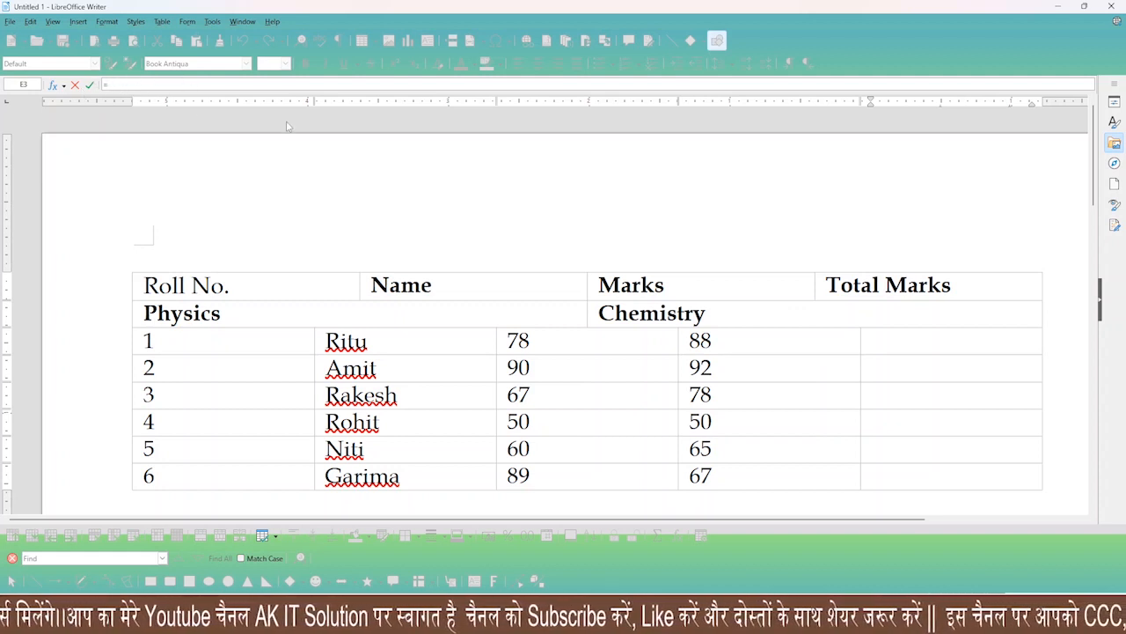
{"action": "type", "text": "sum("}
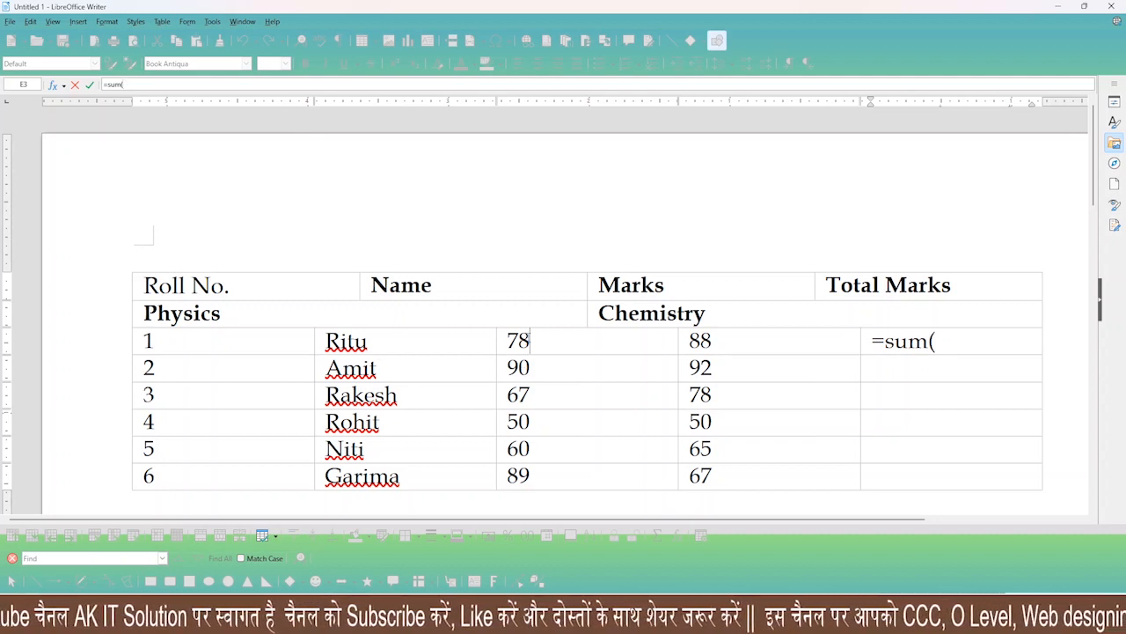
{"action": "left_click", "coordinate": [529, 339]}
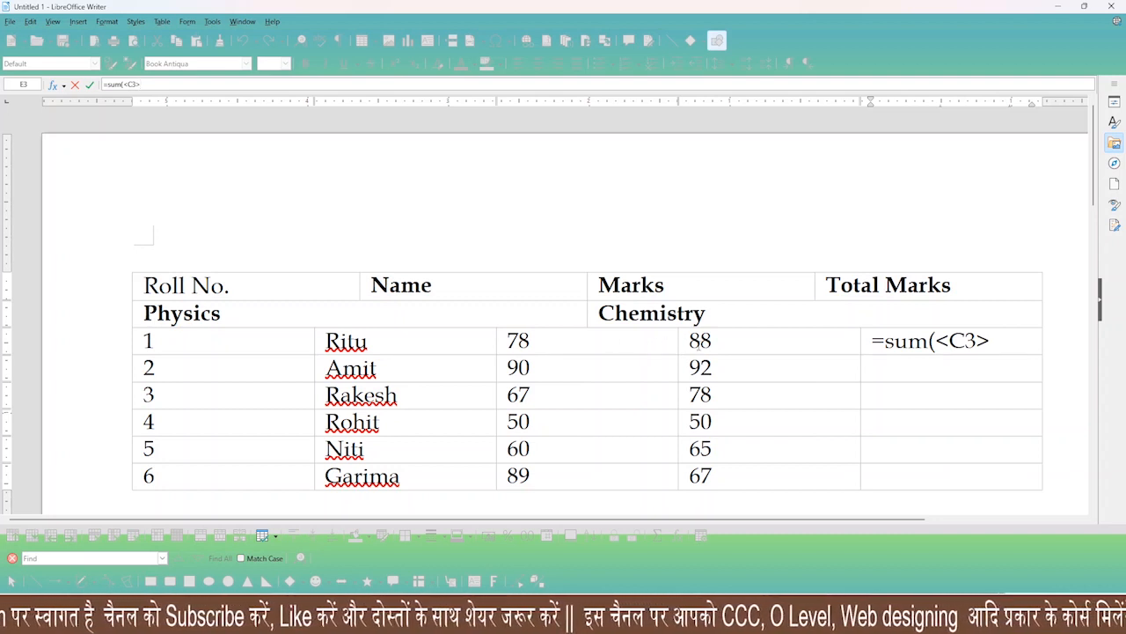
{"action": "left_click_drag", "start_coordinate": [548, 341], "coordinate": [734, 327]}
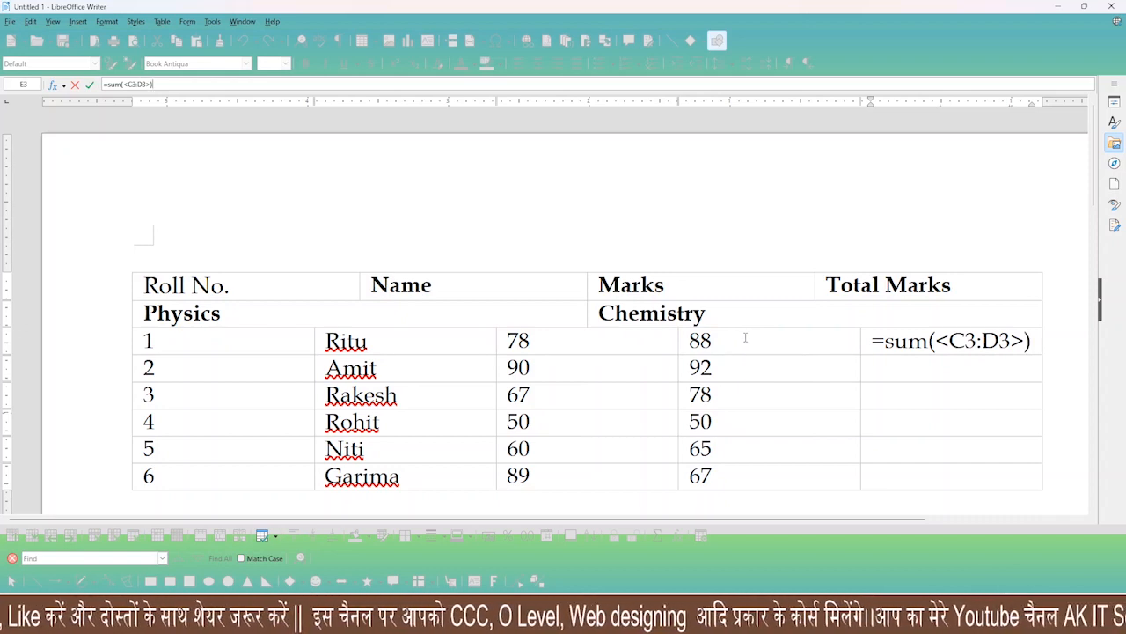
{"action": "key", "text": "Return"}
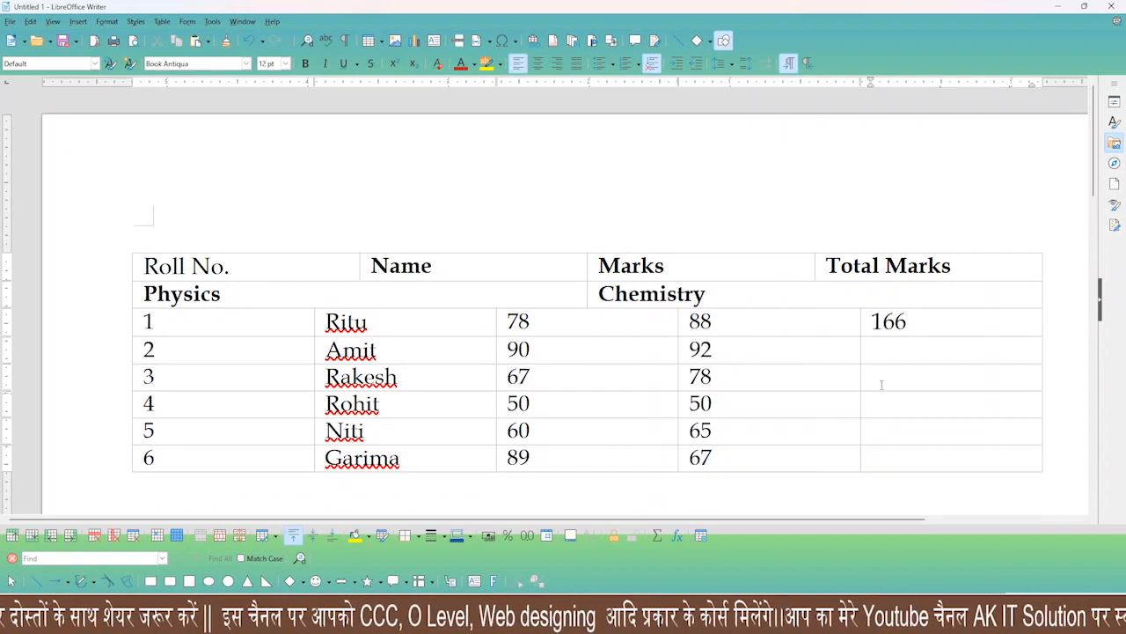
Calculate the total marks for roll no. 2 in E4 with =sum(<C4:D4>)
{"action": "scroll", "coordinate": [900, 345], "scroll_direction": "down", "scroll_amount": 2}
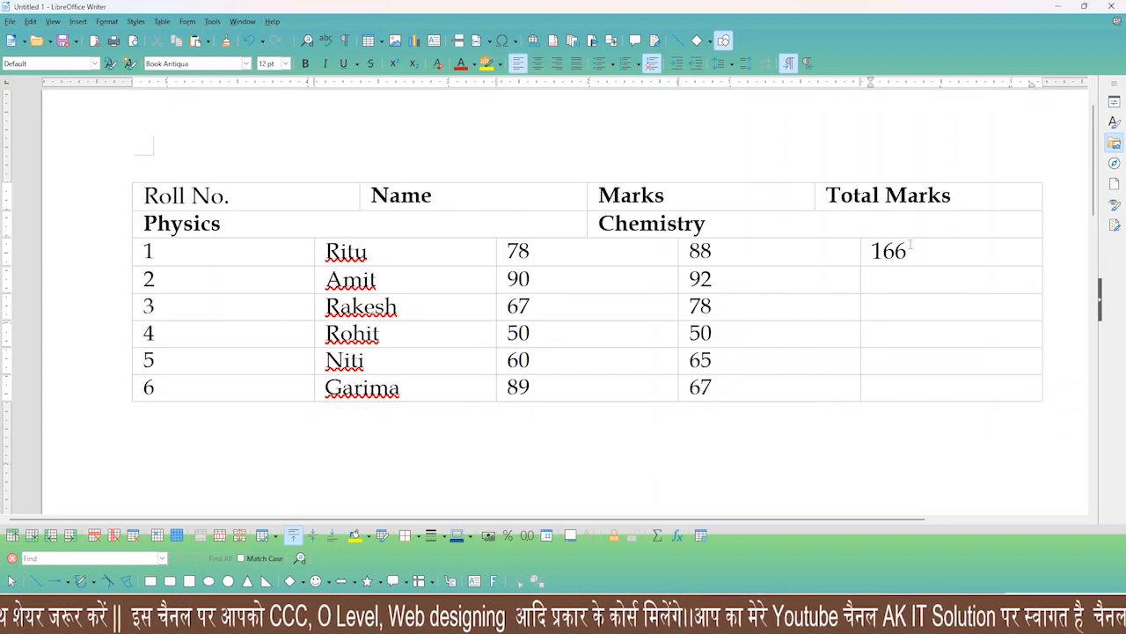
{"action": "left_click", "coordinate": [900, 276]}
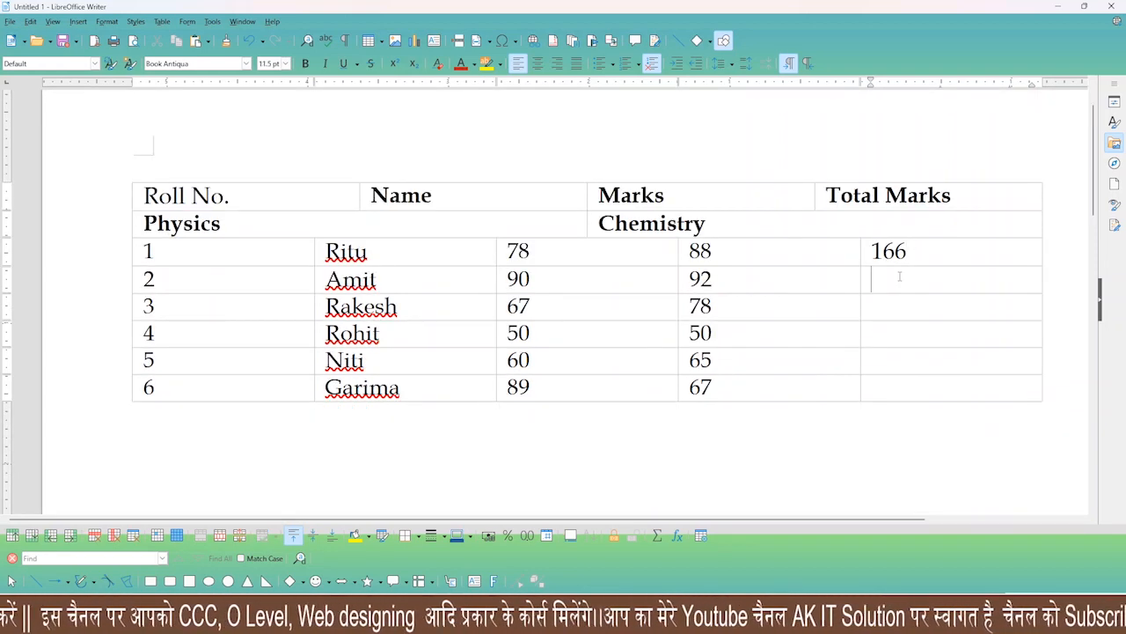
{"action": "type", "text": "=su"}
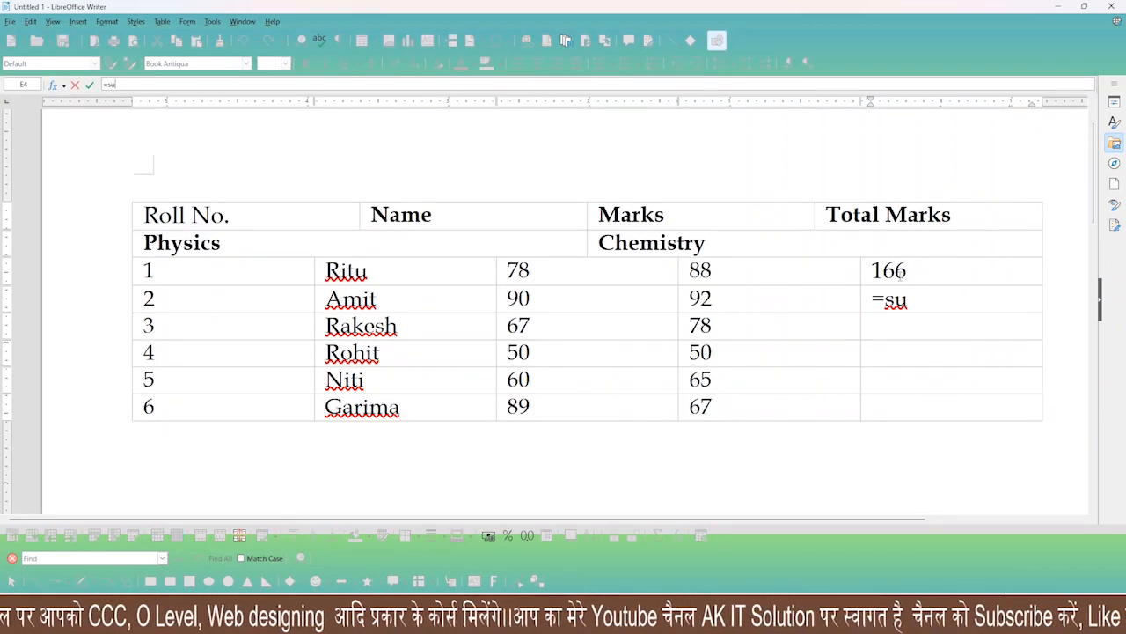
{"action": "type", "text": "m("}
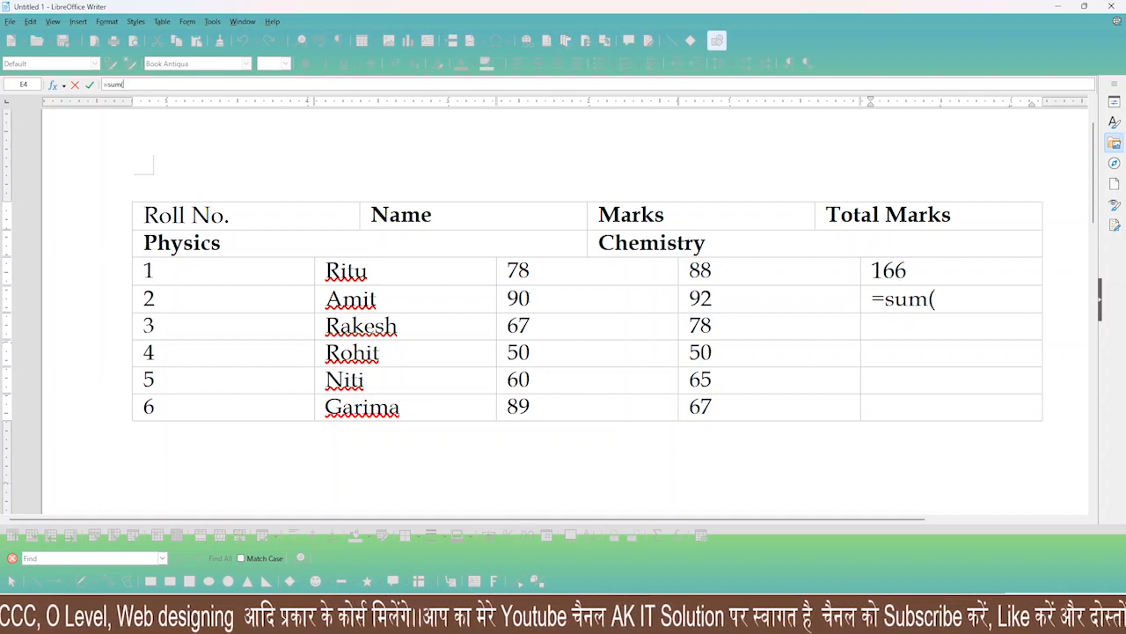
{"action": "left_click_drag", "start_coordinate": [528, 299], "coordinate": [730, 297]}
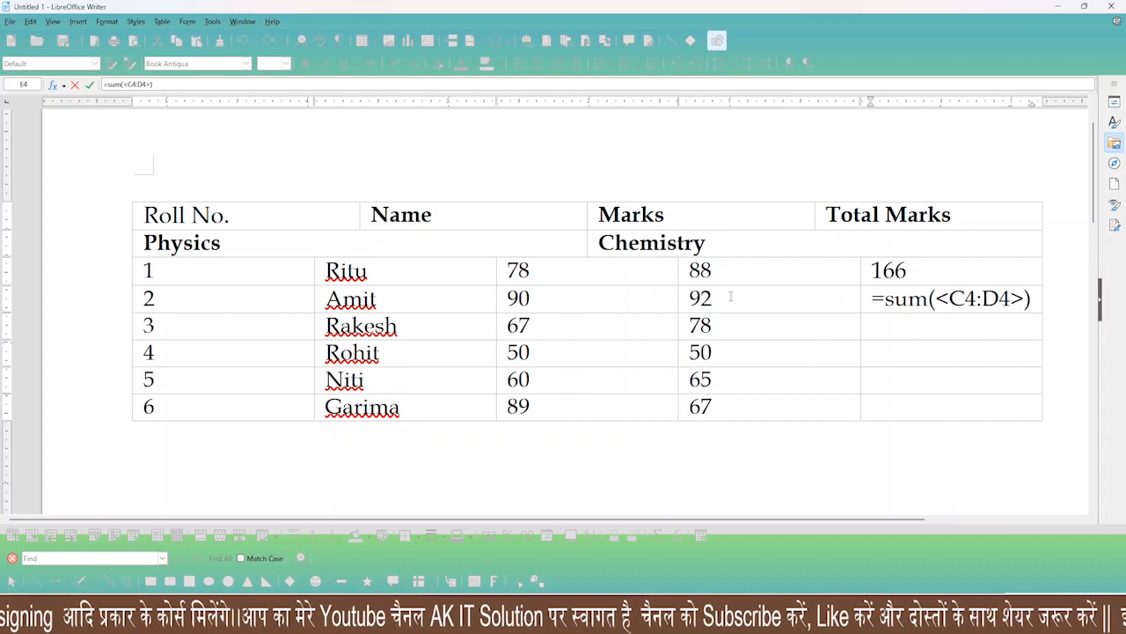
{"action": "type", "text": ")"}
{"action": "key", "text": "Return"}
Calculate the total marks for roll no. 3 in E5 with =sum(<C5:D5>)
{"action": "left_click", "coordinate": [886, 309]}
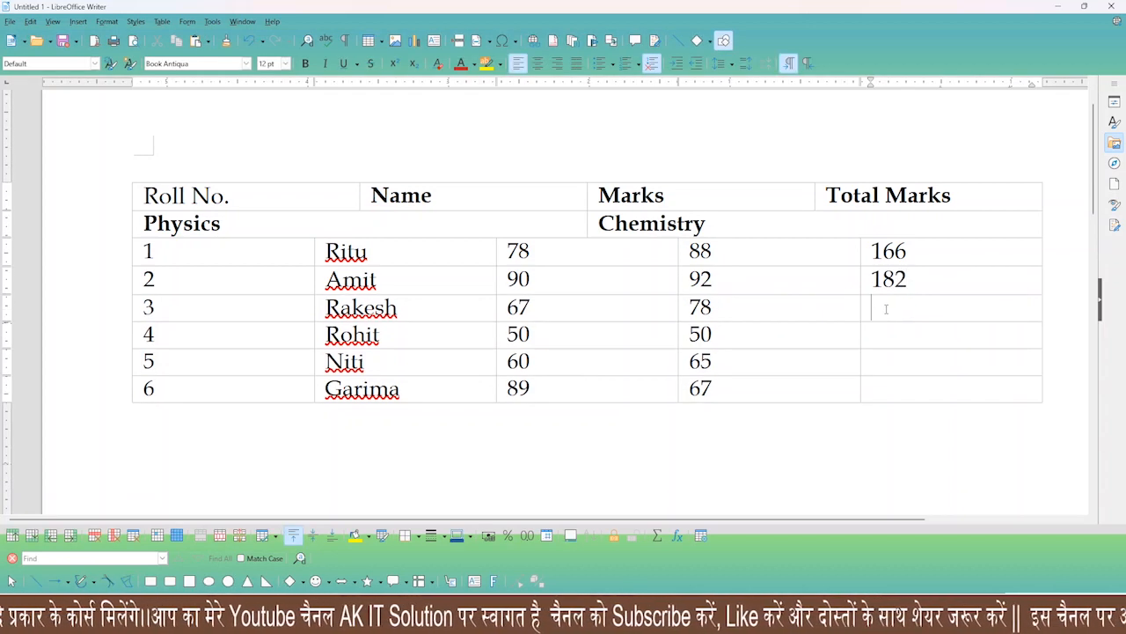
{"action": "type", "text": "=sum"}
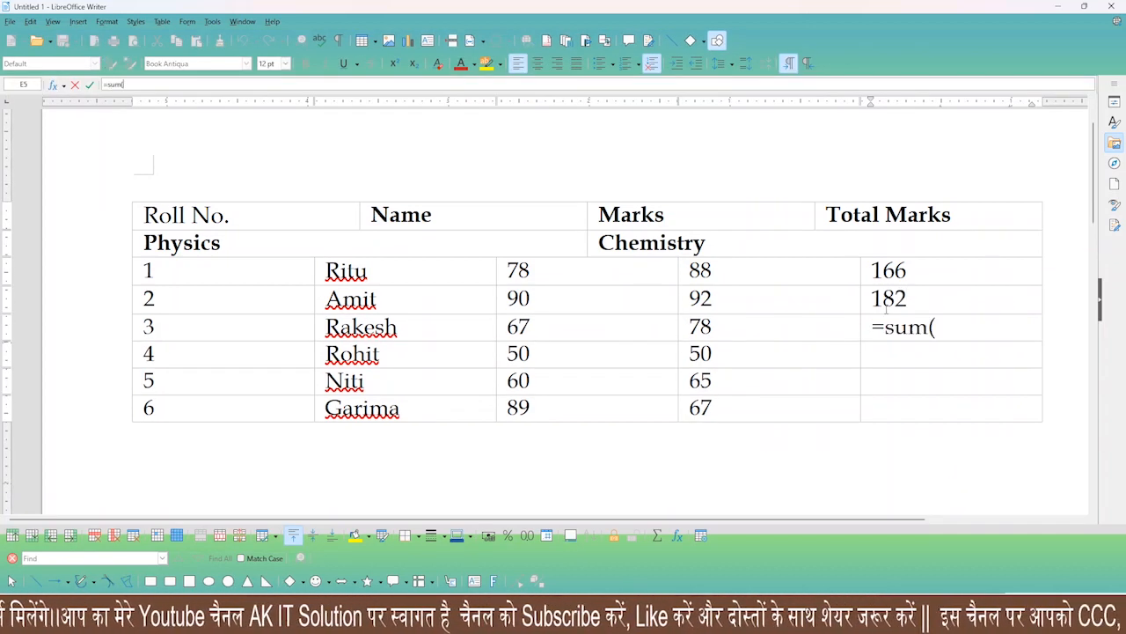
{"action": "type", "text": "("}
{"action": "left_click_drag", "start_coordinate": [548, 322], "coordinate": [730, 324]}
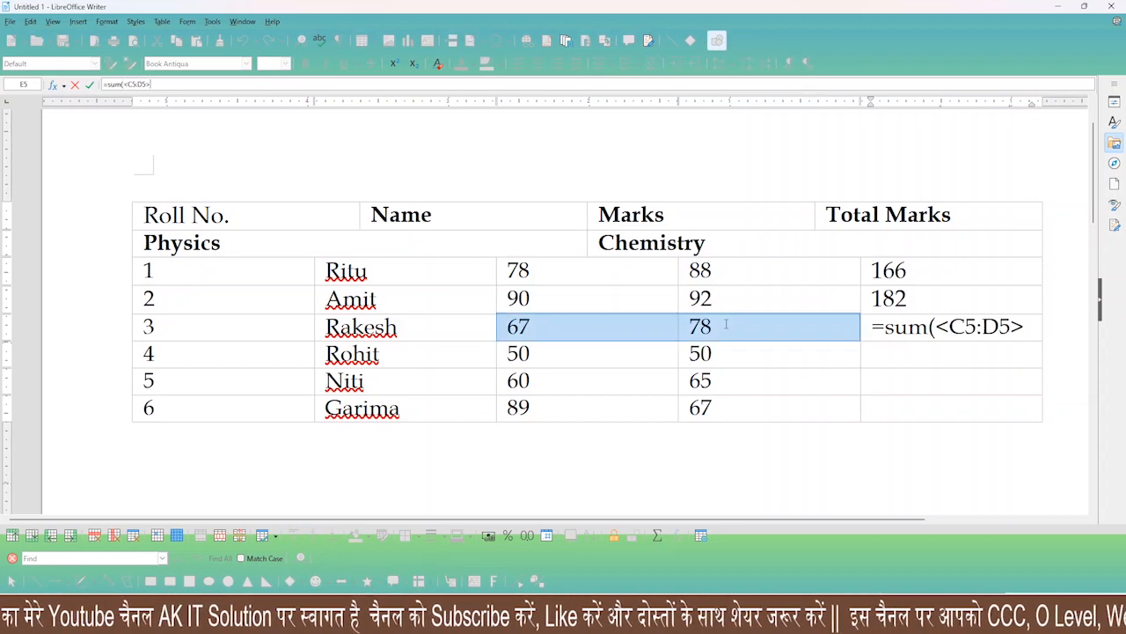
{"action": "key", "text": "Return"}
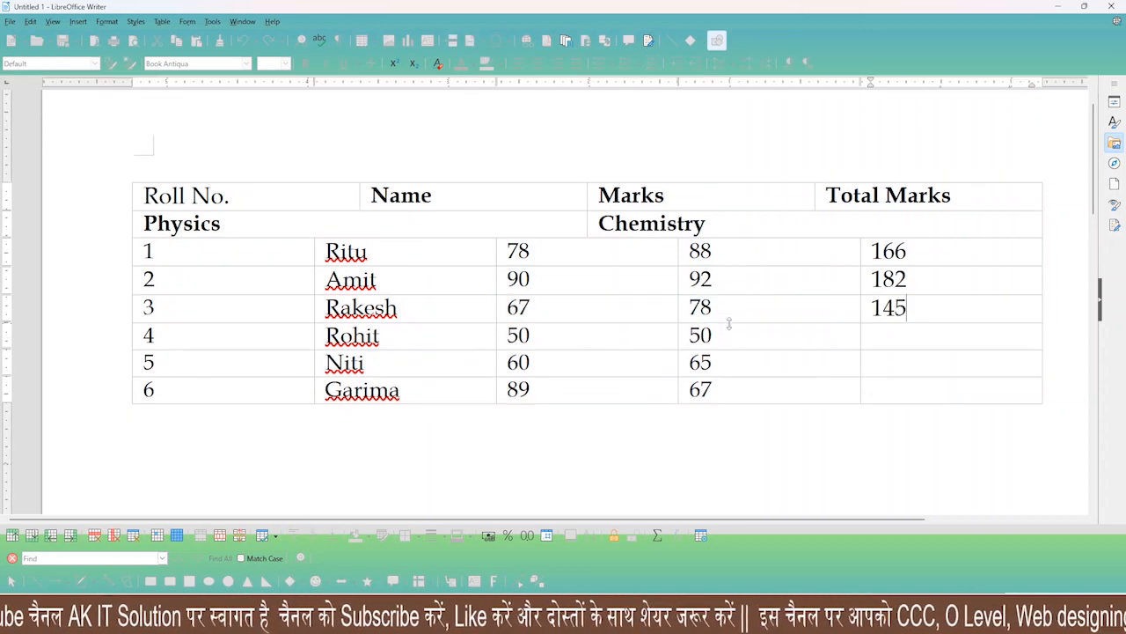
Calculate the total marks for roll no. 4 in E6 with =sum(<C6:D6>)
{"action": "left_click", "coordinate": [893, 331]}
{"action": "type", "text": "="}
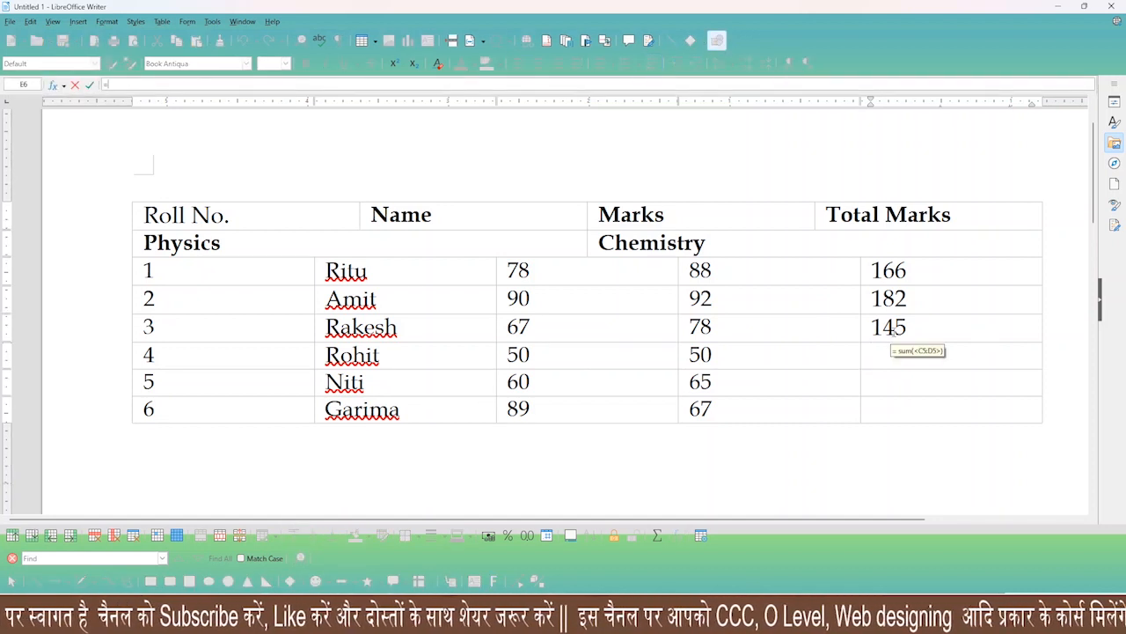
{"action": "type", "text": "sum"}
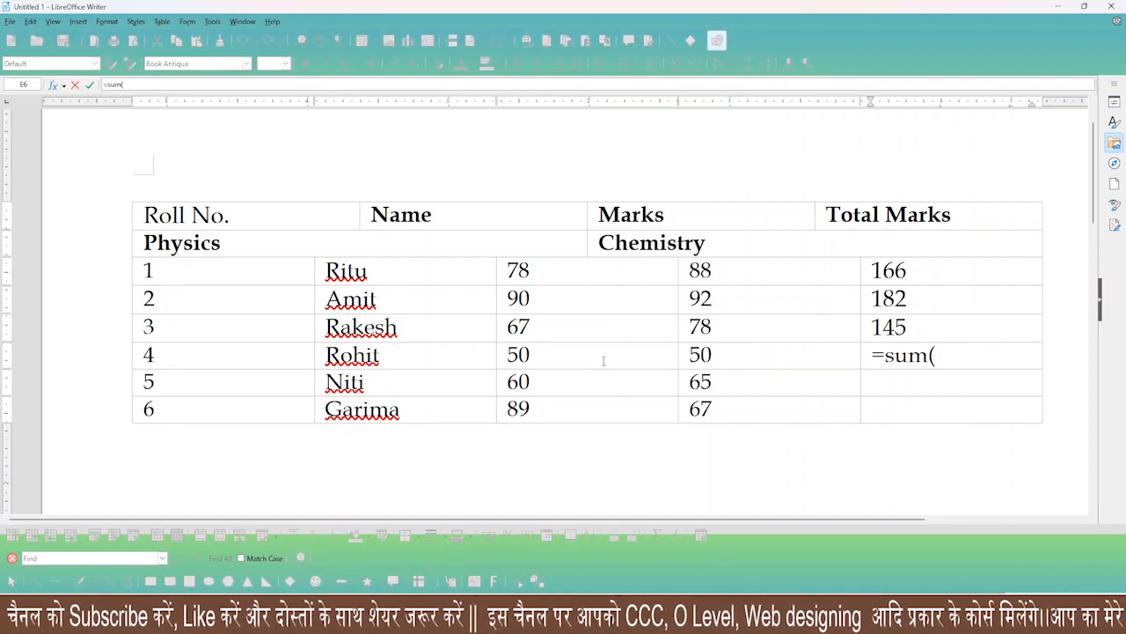
{"action": "type", "text": "("}
{"action": "left_click_drag", "start_coordinate": [498, 357], "coordinate": [724, 351]}
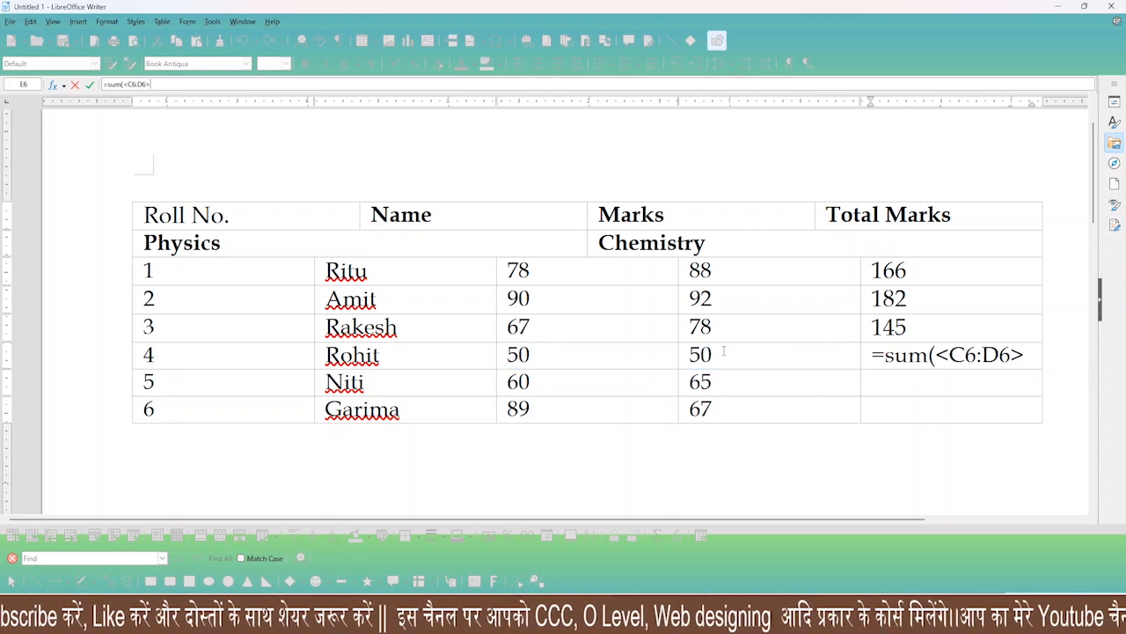
{"action": "type", "text": ")"}
{"action": "key", "text": "Return"}
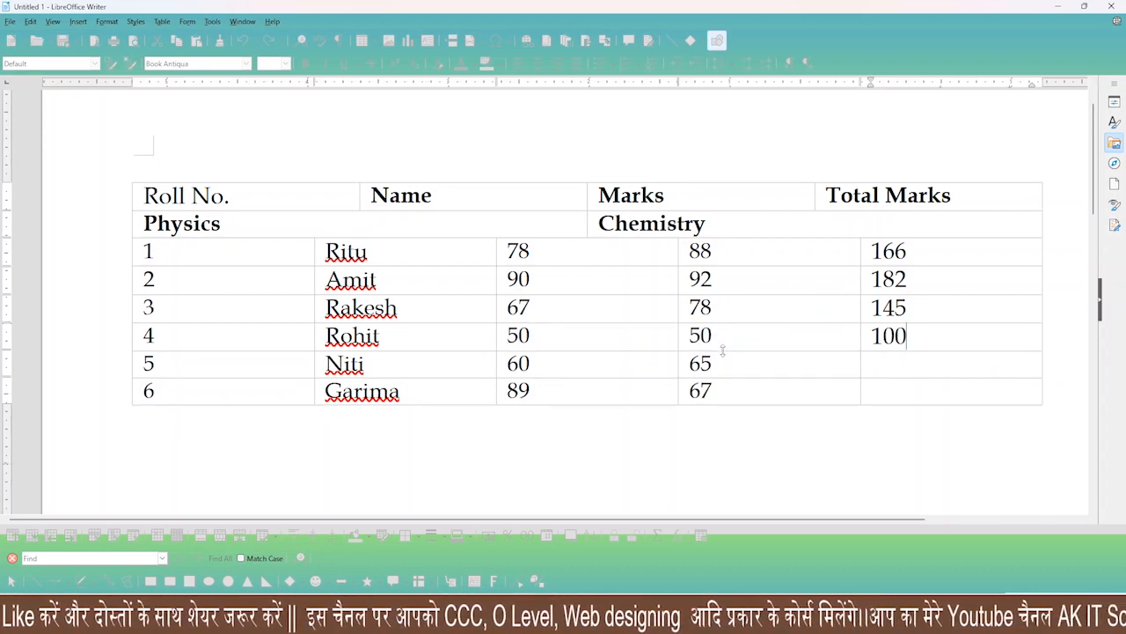
Calculate the total marks for roll no. 5 in E7 with =sum(<C7:D7>)
{"action": "left_click", "coordinate": [895, 362]}
{"action": "type", "text": "=sum"}
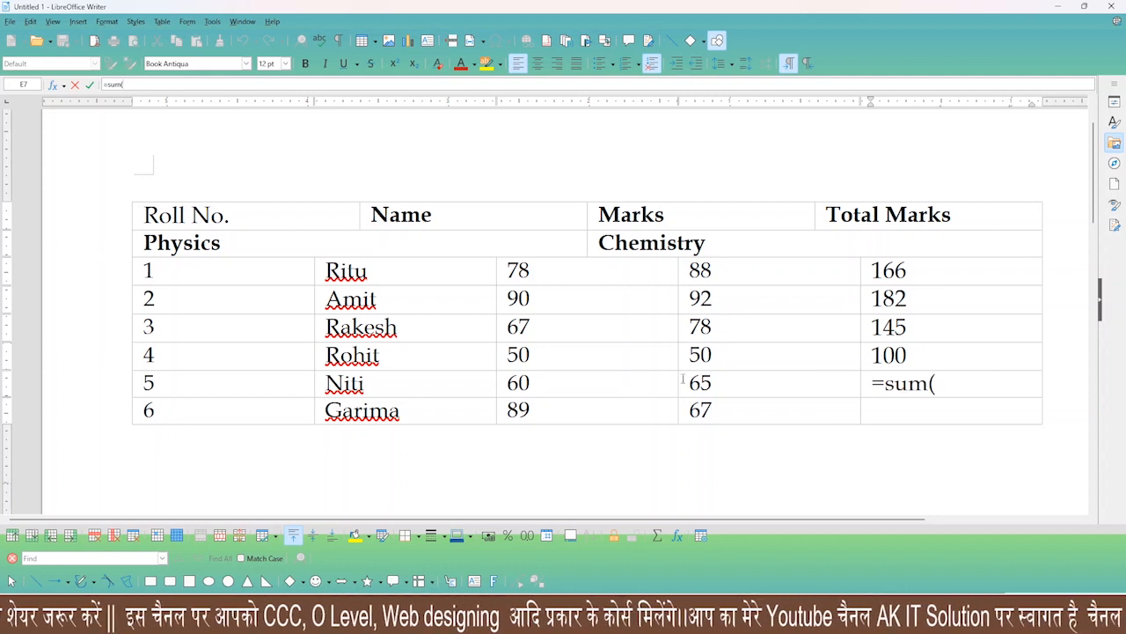
{"action": "type", "text": "("}
{"action": "left_click_drag", "start_coordinate": [509, 379], "coordinate": [753, 380]}
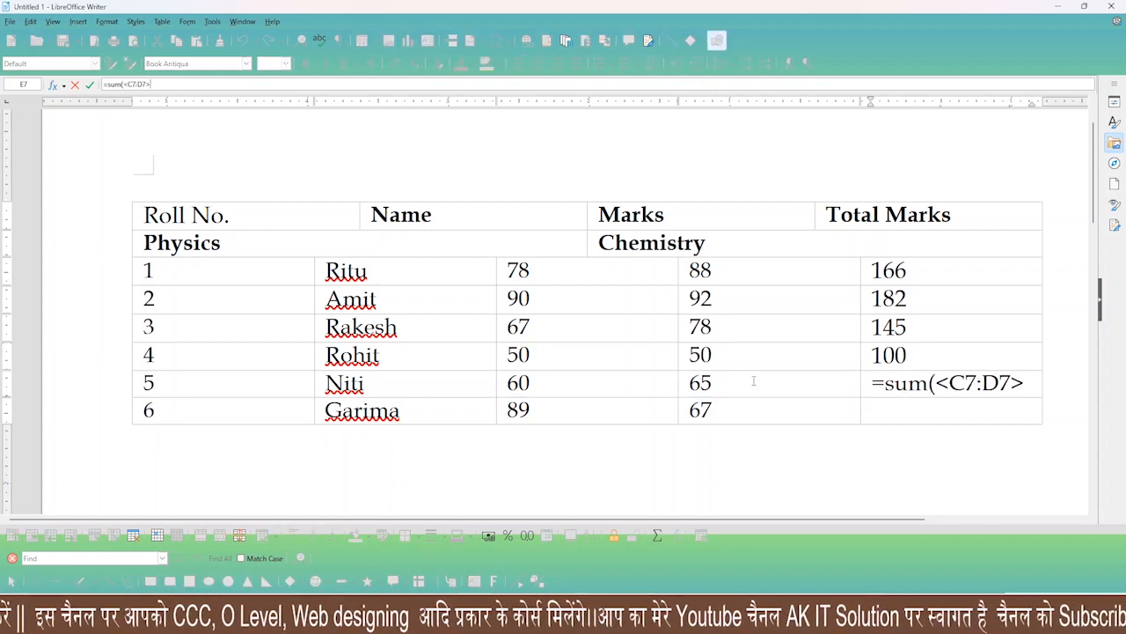
{"action": "type", "text": ")"}
{"action": "key", "text": "Return"}
{"action": "key", "text": "Down"}
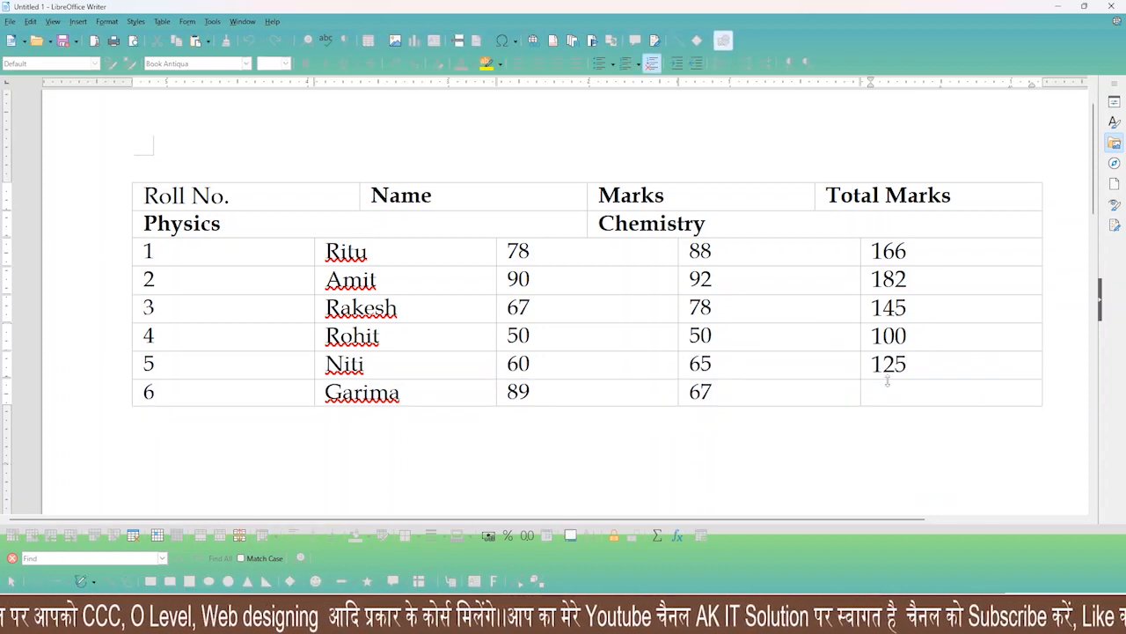
Calculate the total marks for roll no. 6 in E8 with =sum(<C8:D8>)
{"action": "type", "text": "=su"}
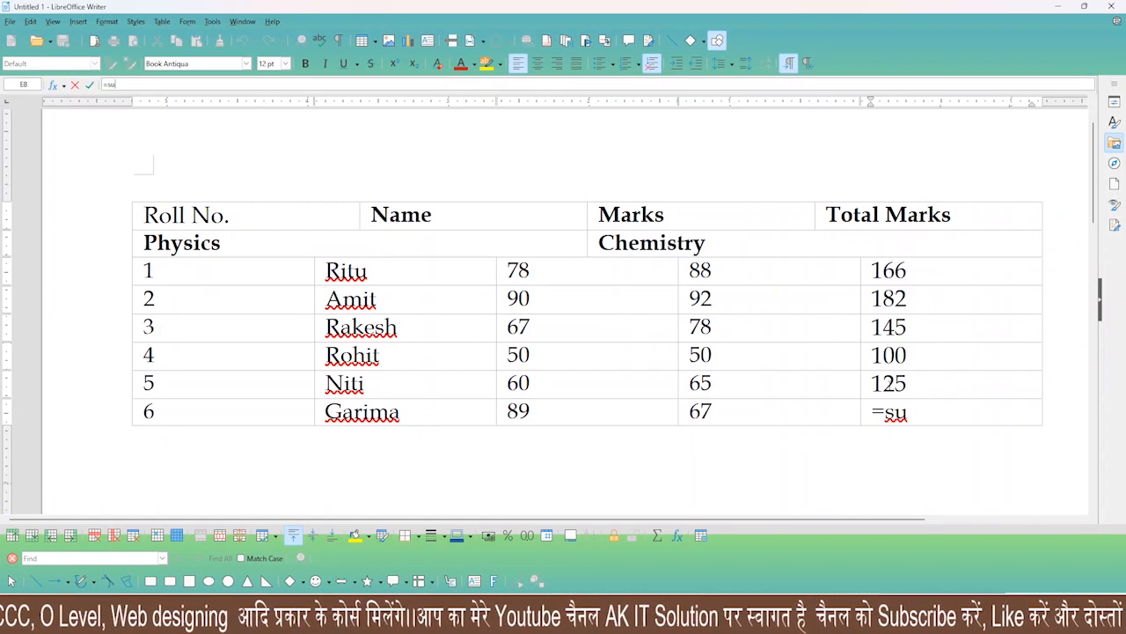
{"action": "type", "text": "m"}
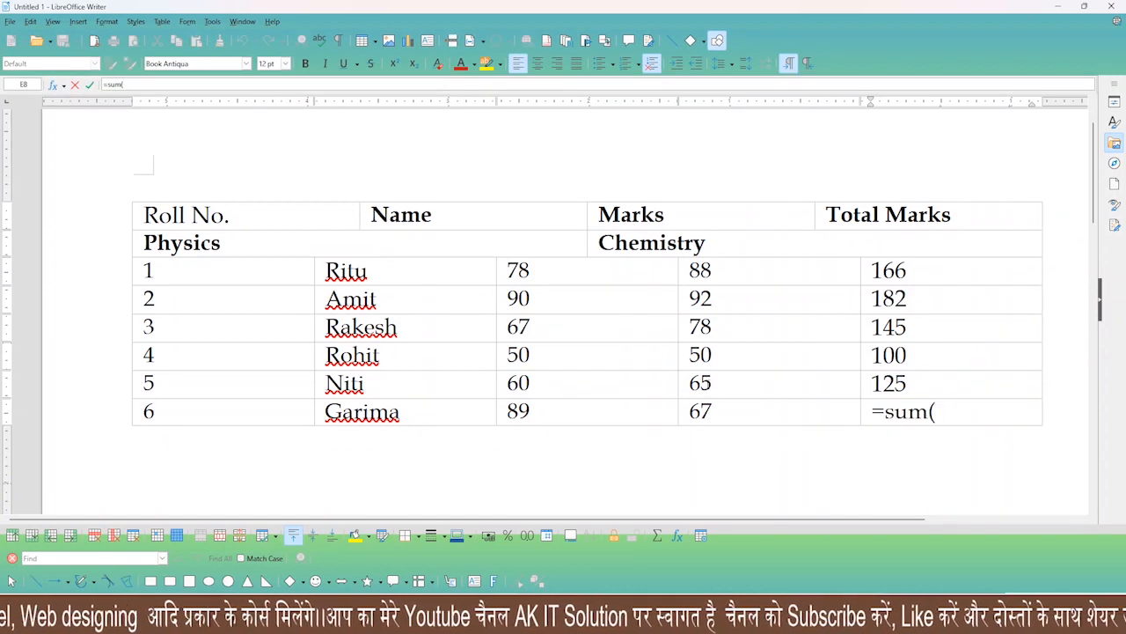
{"action": "type", "text": "("}
{"action": "left_click_drag", "start_coordinate": [518, 411], "coordinate": [734, 404]}
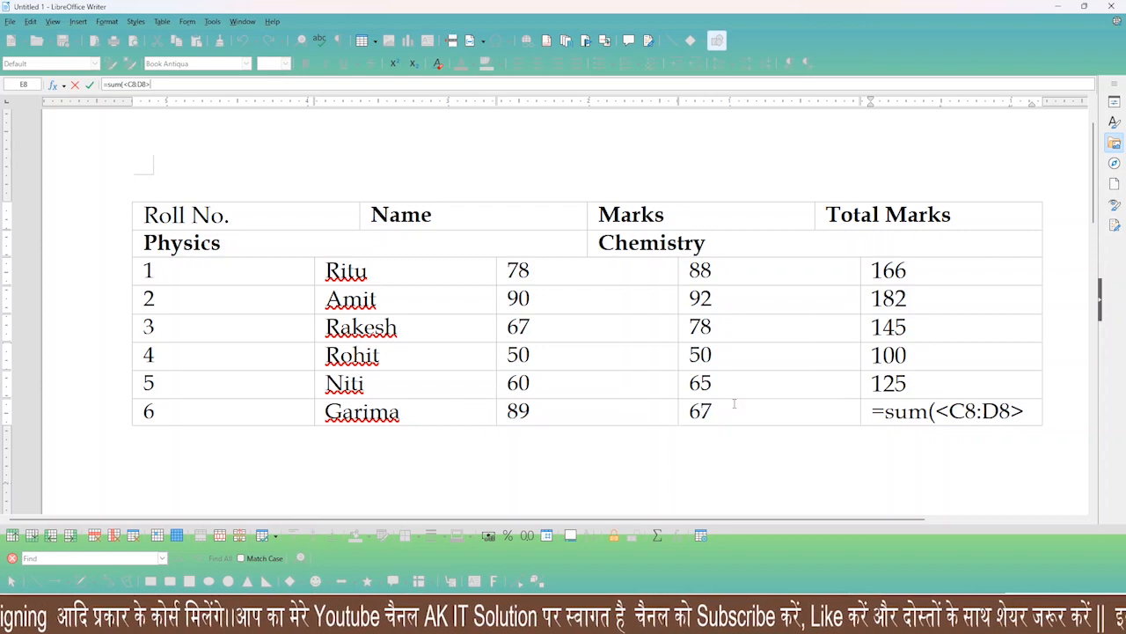
{"action": "type", "text": ")"}
{"action": "key", "text": "Return"}
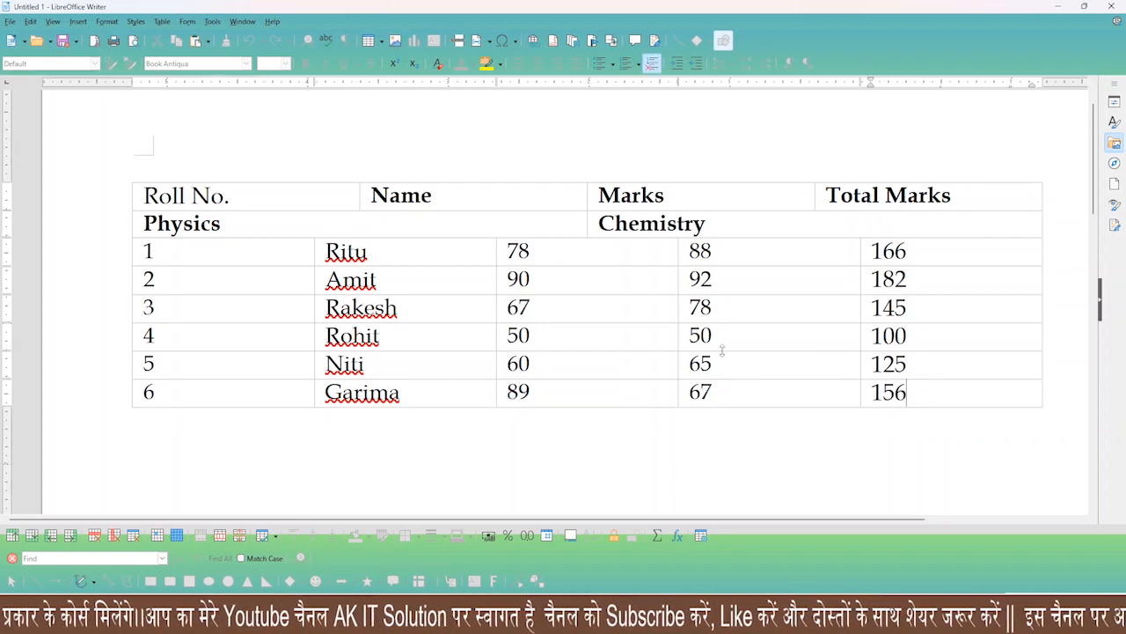
Switch to the exam PDF and read task b about adding a final row and a grand total, underlining its key phrases
{"action": "scroll", "coordinate": [797, 353], "scroll_direction": "down", "scroll_amount": 1}
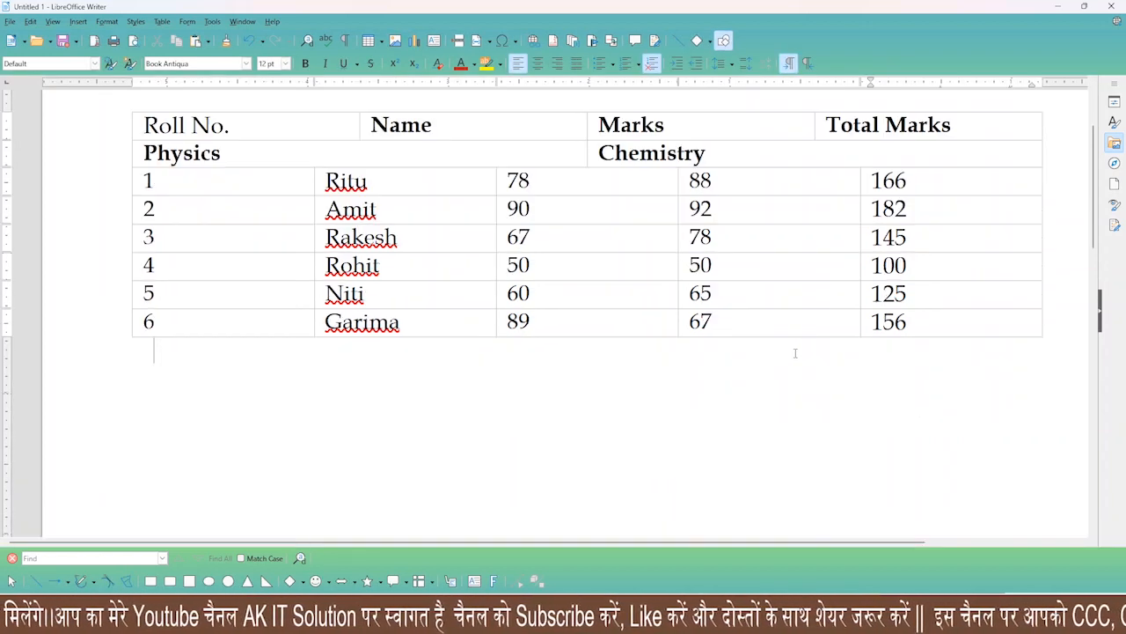
{"action": "scroll", "coordinate": [800, 355], "scroll_direction": "up", "scroll_amount": 2}
{"action": "key", "text": "alt+Tab"}
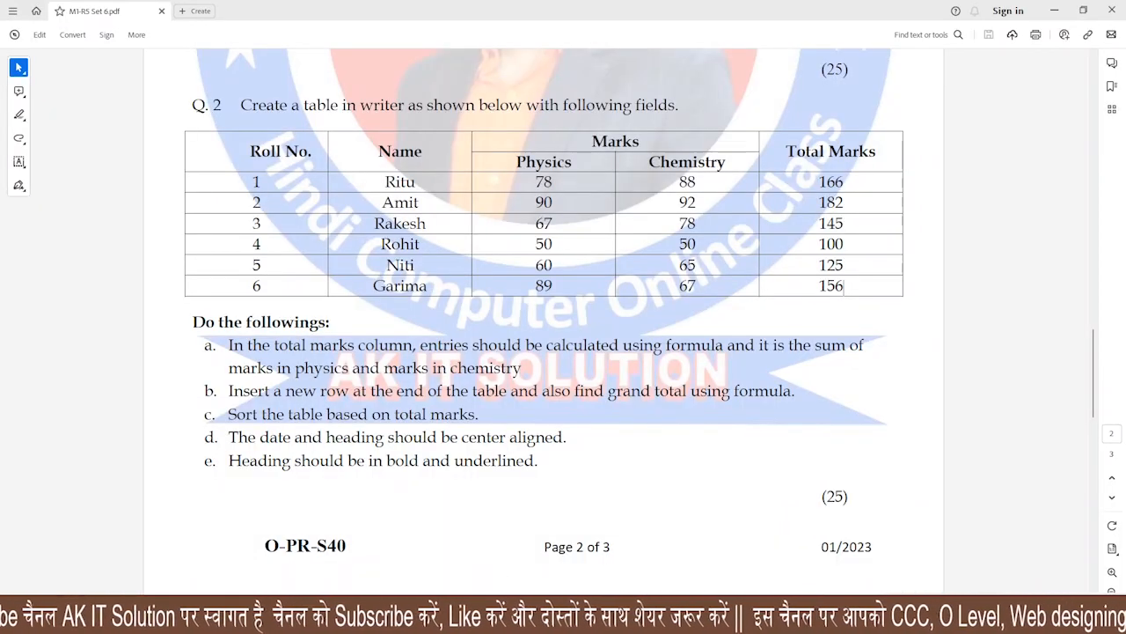
{"action": "mouse_move", "coordinate": [190, 384]}
{"action": "left_mouse_down"}
{"action": "mouse_move", "coordinate": [214, 374]}
{"action": "mouse_move", "coordinate": [338, 400]}
{"action": "left_mouse_up"}
{"action": "left_click_drag", "start_coordinate": [355, 402], "coordinate": [823, 408]}
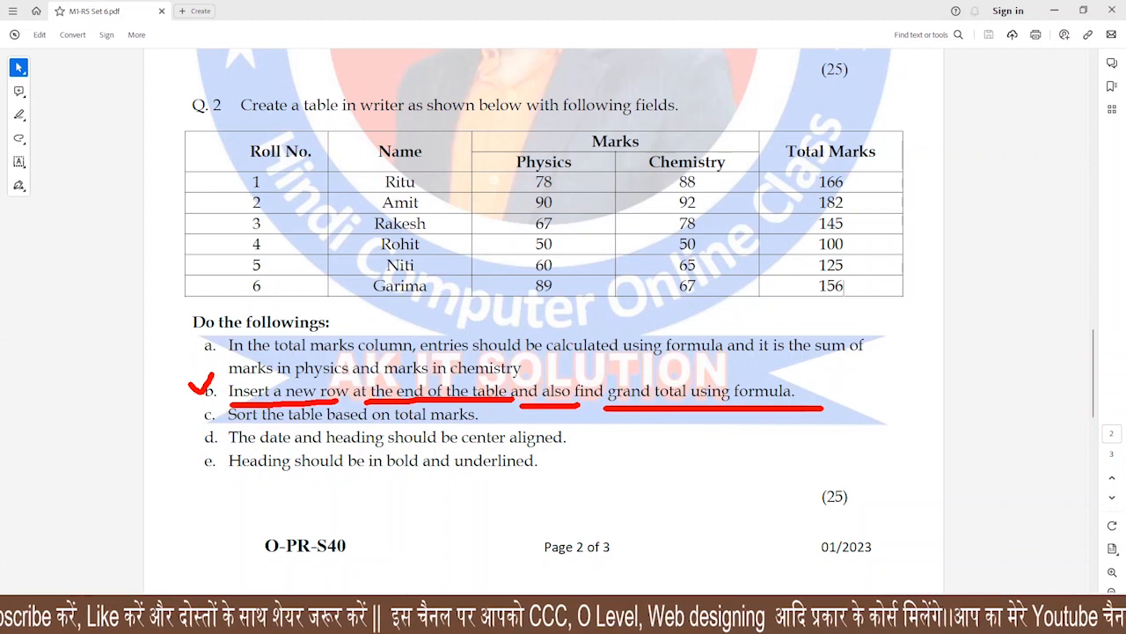
{"action": "key", "text": "Escape"}
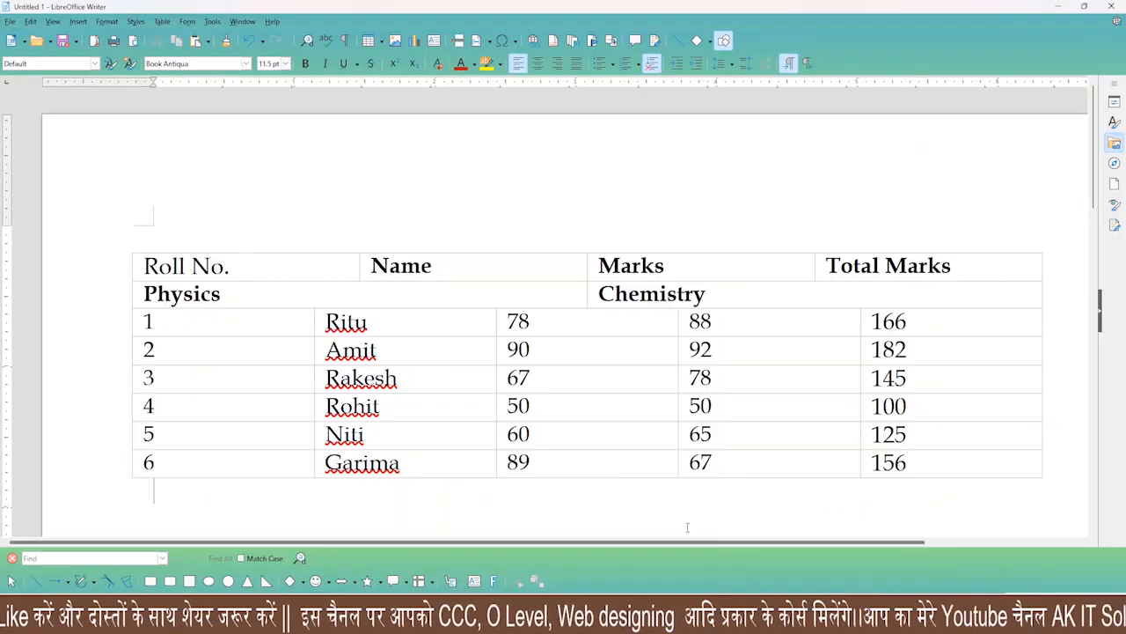
Place the text cursor in the roll no. 6 row at the end of the marks table
{"action": "scroll", "coordinate": [486, 476], "scroll_direction": "down", "scroll_amount": 5}
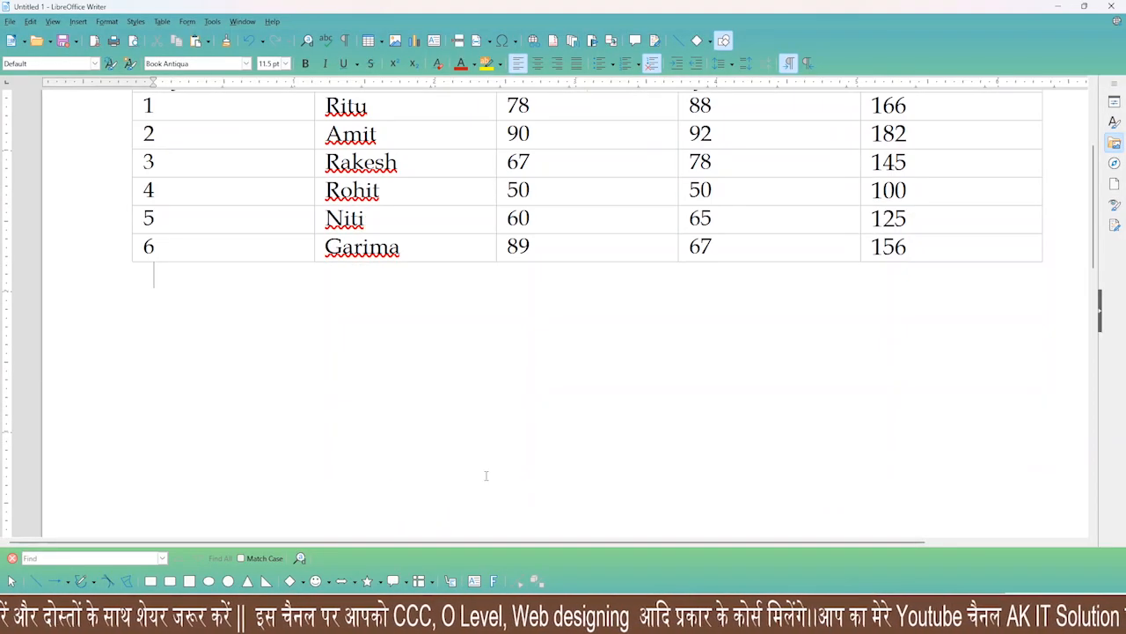
{"action": "left_click", "coordinate": [958, 251]}
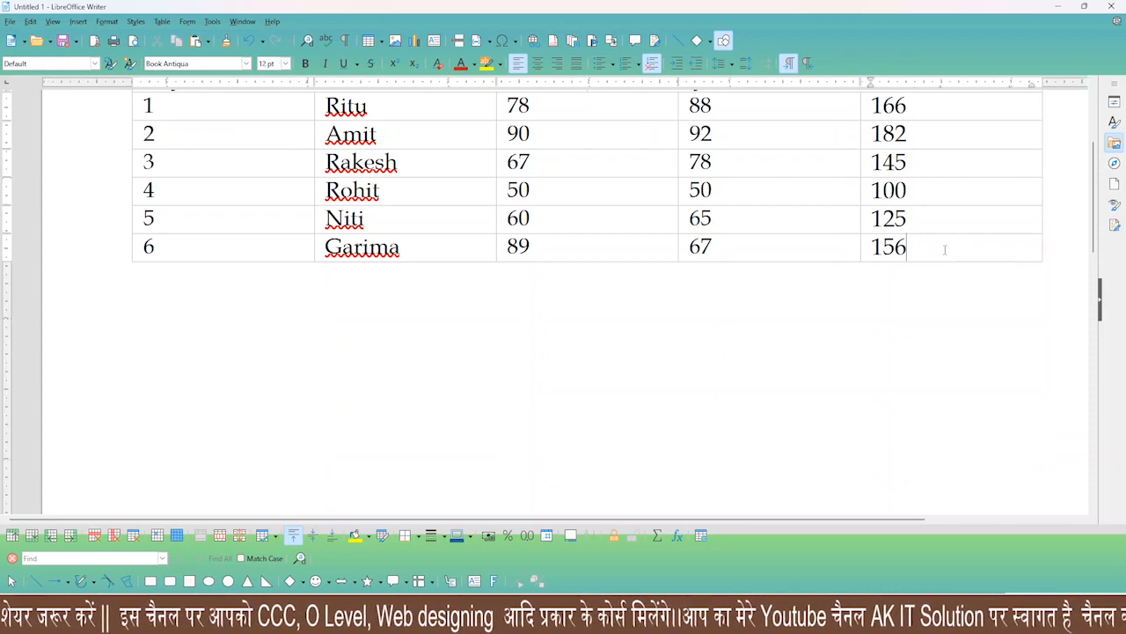
{"action": "left_click", "coordinate": [542, 247]}
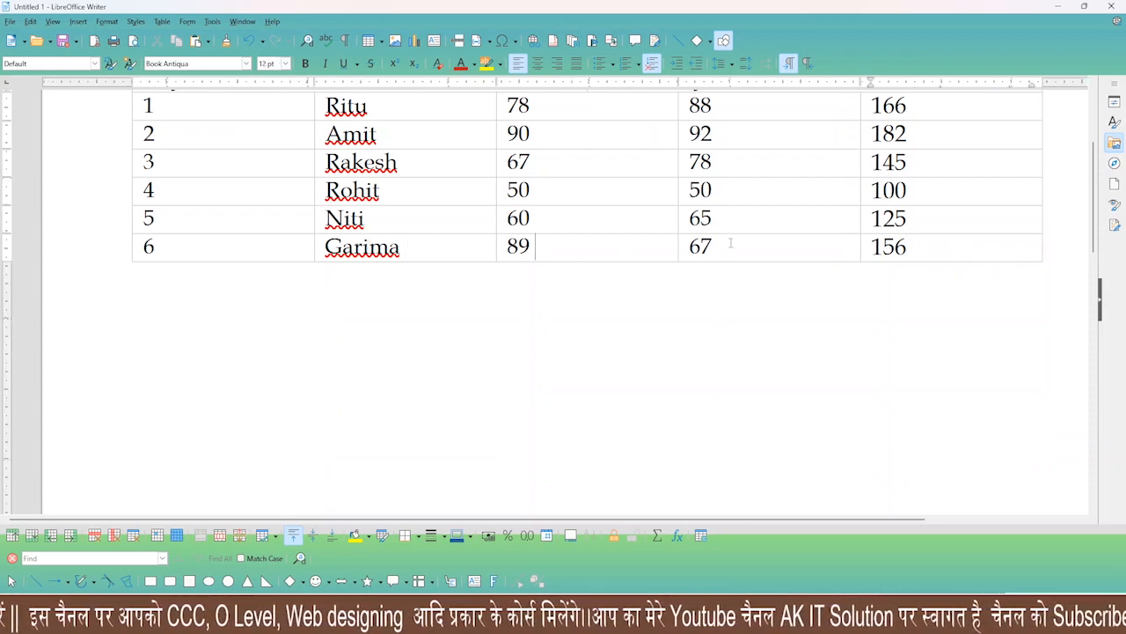
{"action": "left_click", "coordinate": [535, 139]}
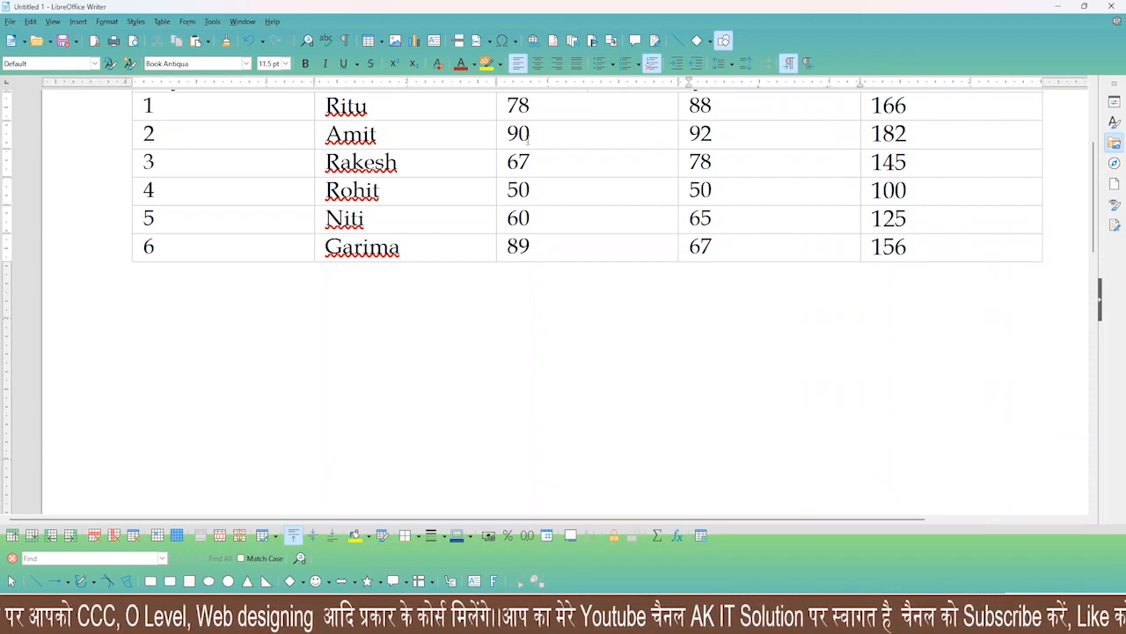
{"action": "left_click", "coordinate": [163, 22]}
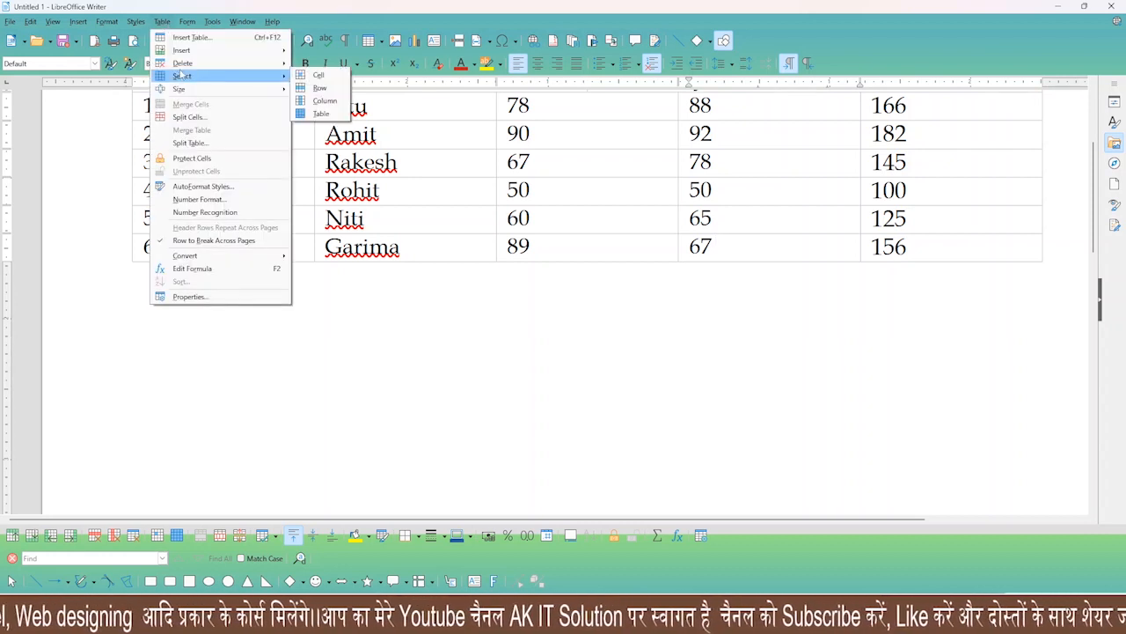
{"action": "mouse_move", "coordinate": [195, 51]}
{"action": "left_click", "coordinate": [323, 75]}
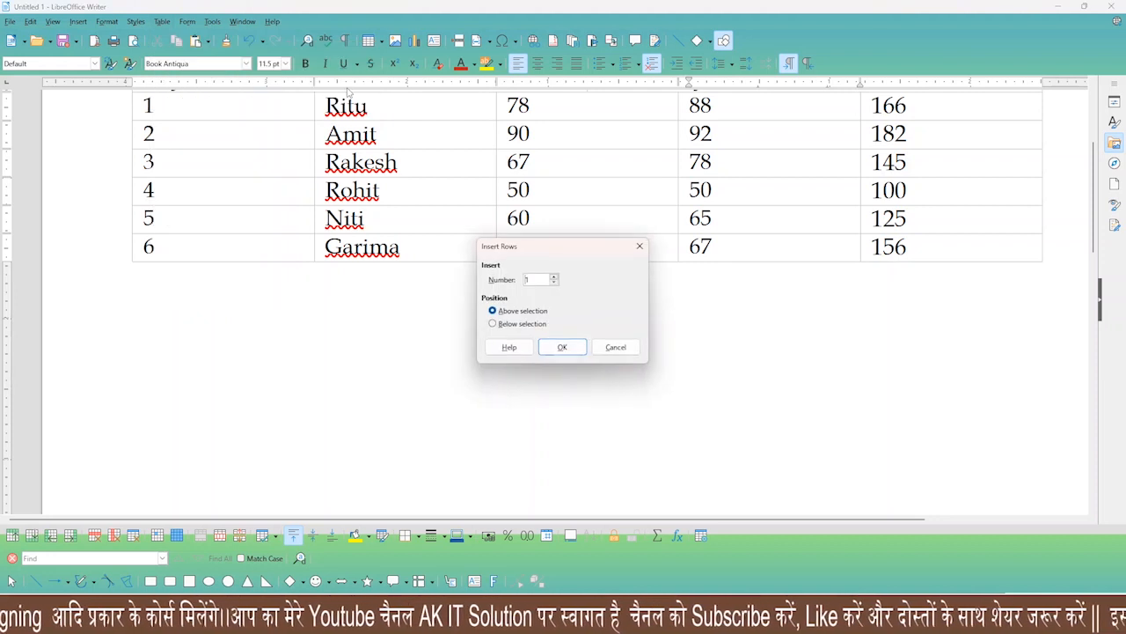
{"action": "left_click", "coordinate": [616, 346]}
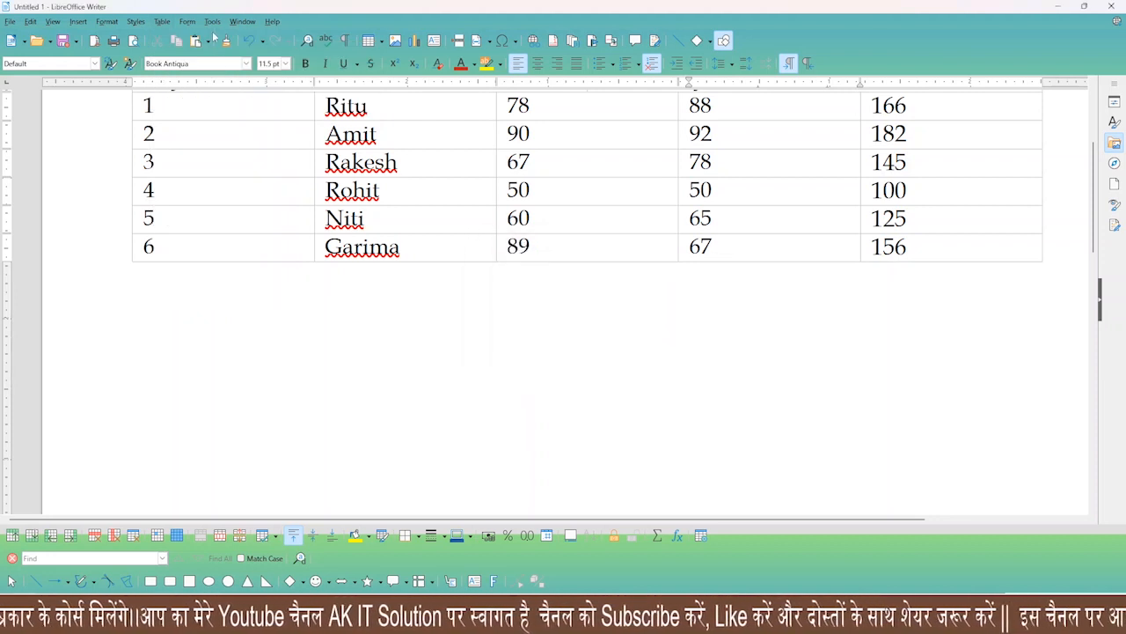
Insert one new row below the roll no. 6 row
{"action": "left_click", "coordinate": [188, 22]}
{"action": "mouse_move", "coordinate": [157, 26]}
{"action": "mouse_move", "coordinate": [189, 51]}
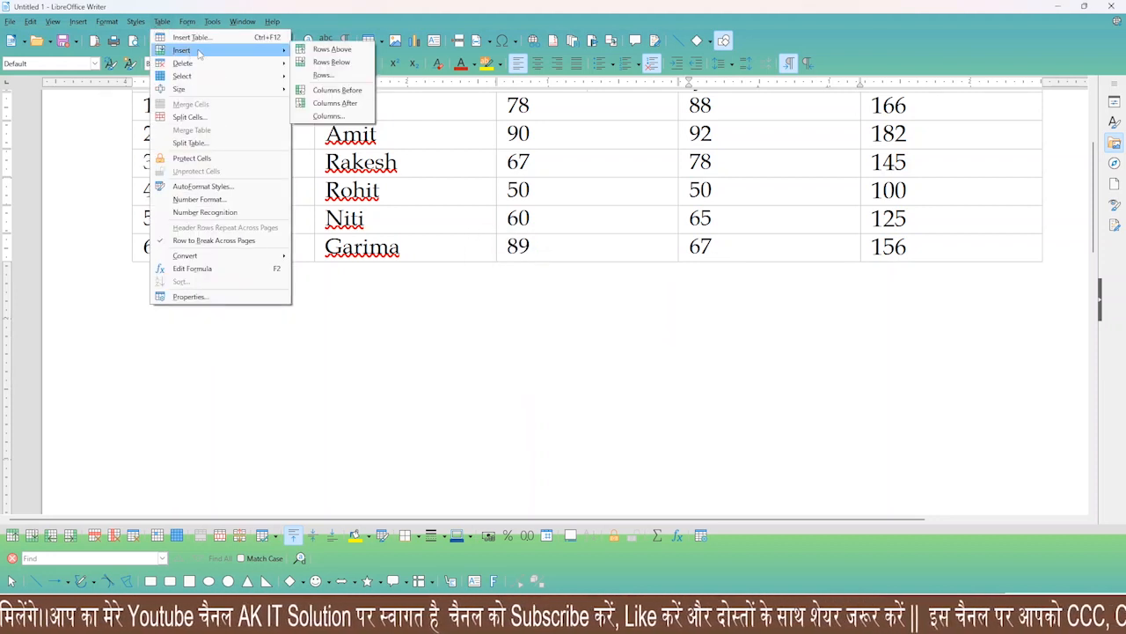
{"action": "left_click", "coordinate": [340, 63]}
Enter the label Total Marks in the fourth cell of the new last row
{"action": "left_click", "coordinate": [901, 272]}
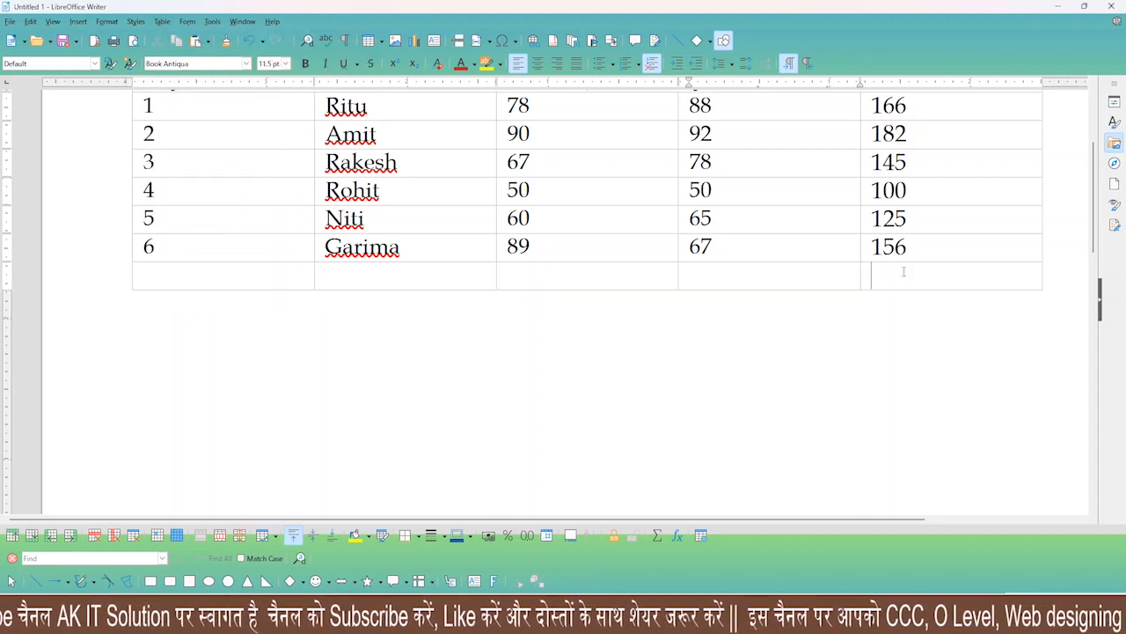
{"action": "scroll", "coordinate": [911, 271], "scroll_direction": "up", "scroll_amount": 2}
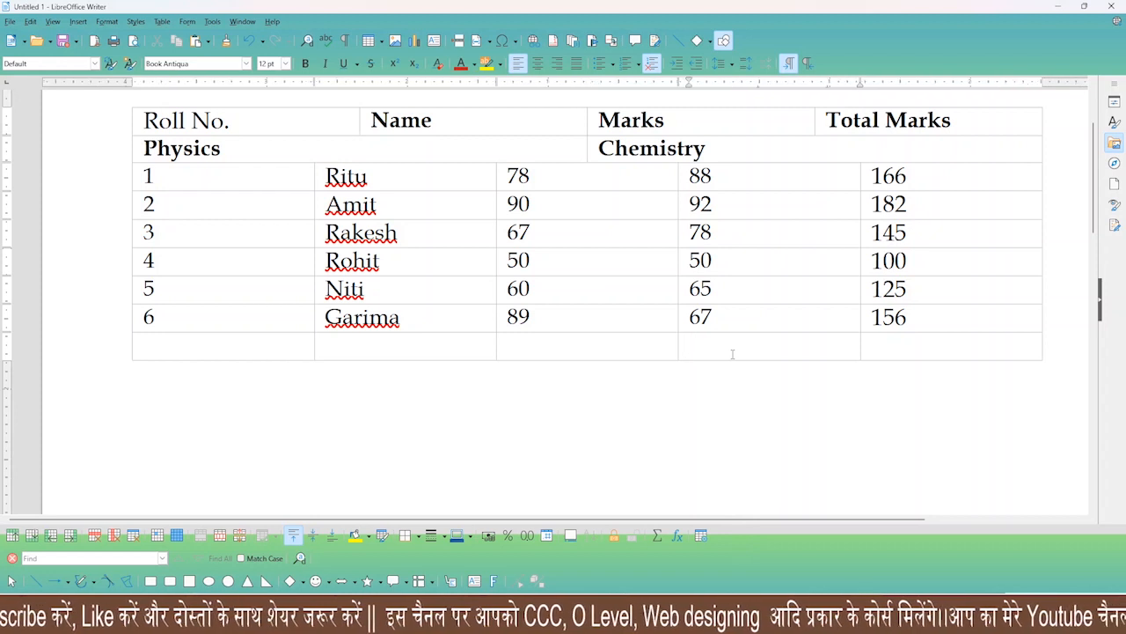
{"action": "type", "text": "tal Mak"}
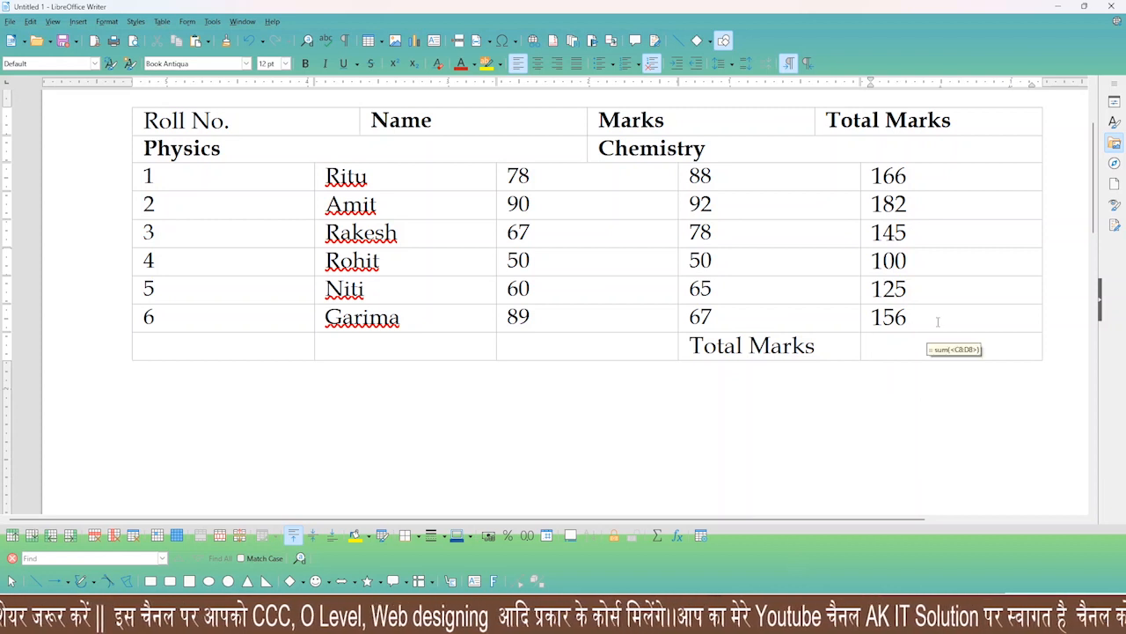
Calculate the grand total in E9 with =sum(<E3:E8>)
{"action": "type", "text": "=sum("}
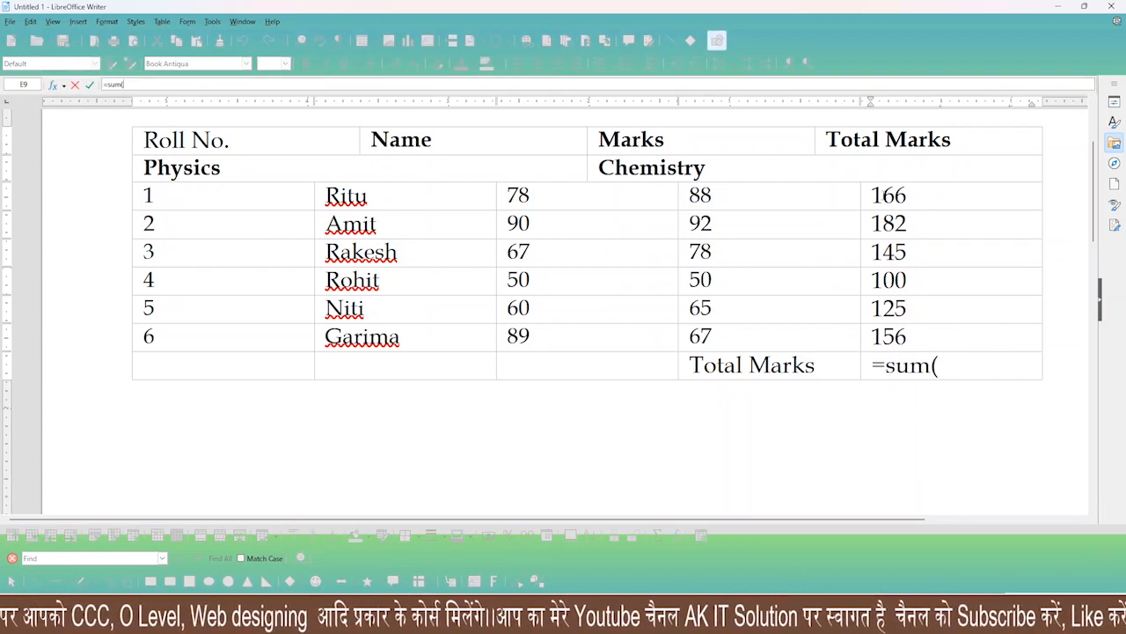
{"action": "left_click", "coordinate": [885, 195]}
{"action": "left_click_drag", "start_coordinate": [884, 195], "coordinate": [893, 345]}
{"action": "type", "text": ")"}
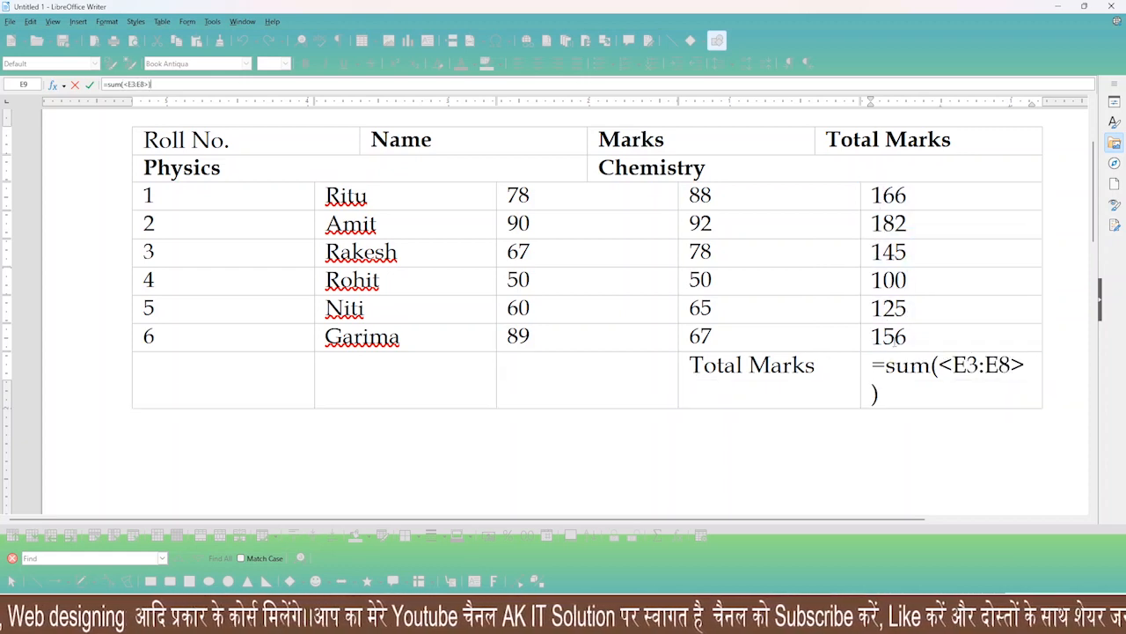
{"action": "key", "text": "Return"}
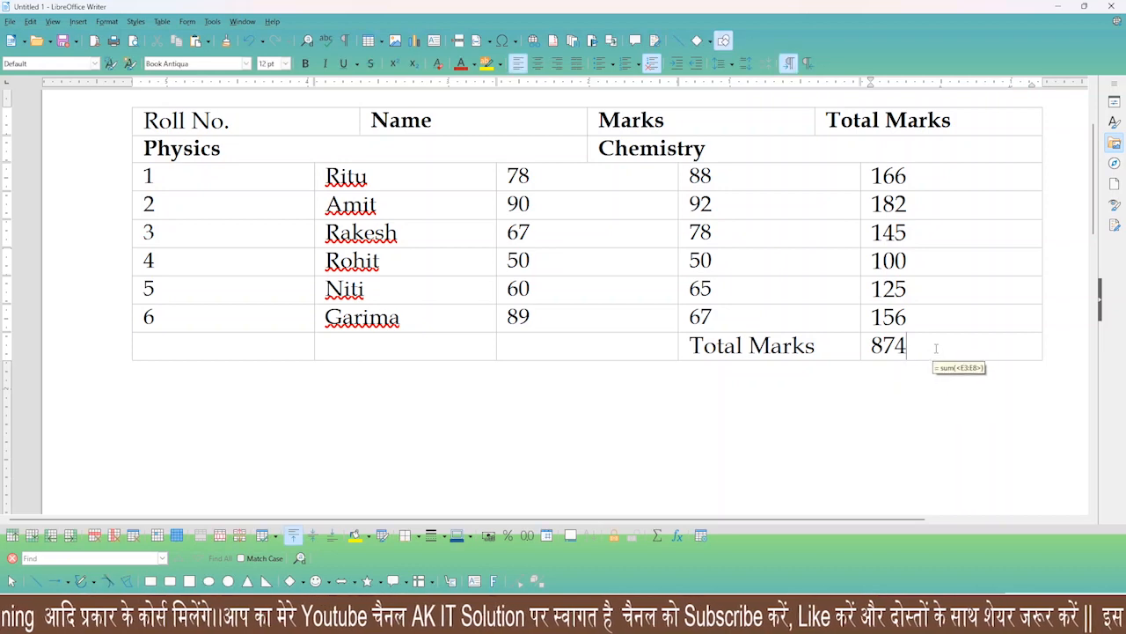
Give the Total Marks label and the grand total in the last row a red font colour and yellow highlighting
{"action": "left_click_drag", "start_coordinate": [923, 346], "coordinate": [860, 350]}
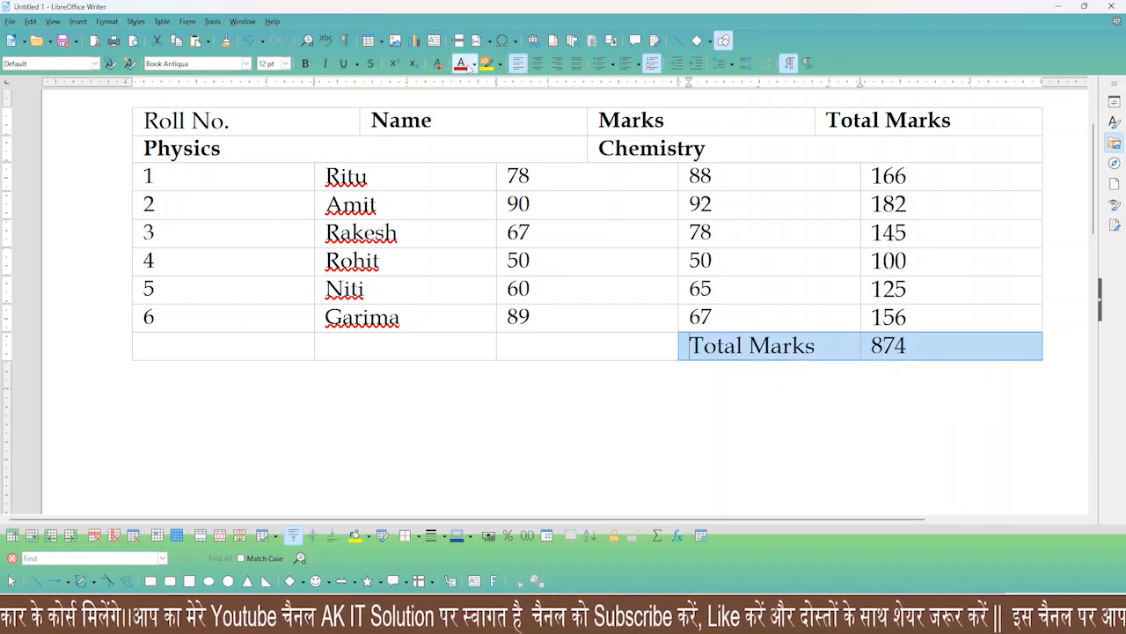
{"action": "left_click", "coordinate": [460, 65]}
{"action": "left_click", "coordinate": [494, 65]}
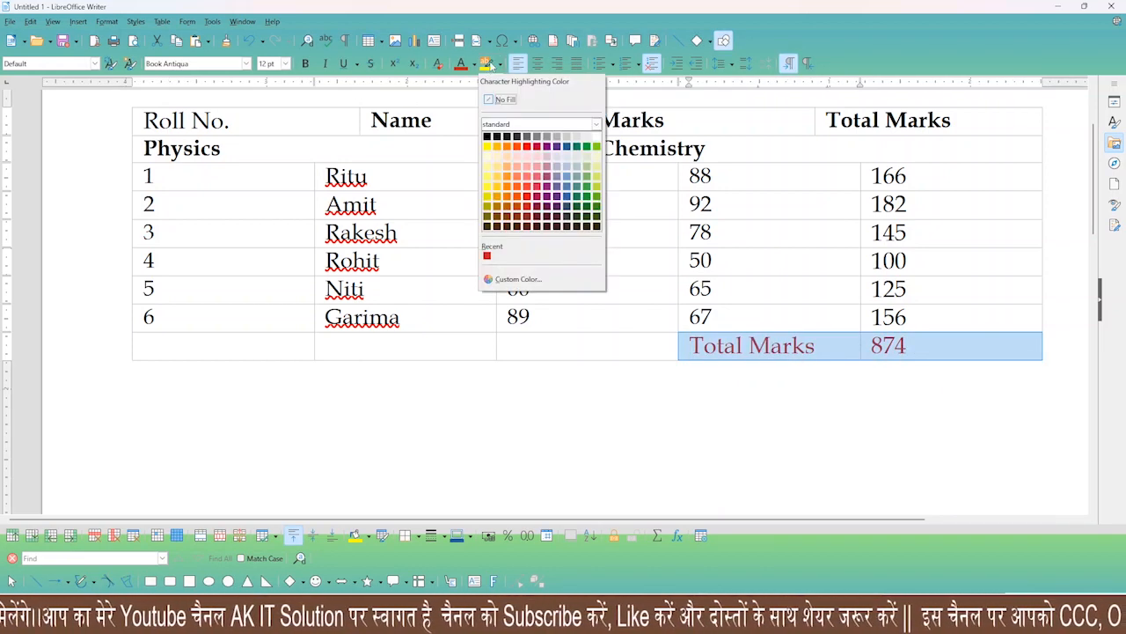
{"action": "left_click", "coordinate": [491, 67]}
{"action": "left_click", "coordinate": [485, 64]}
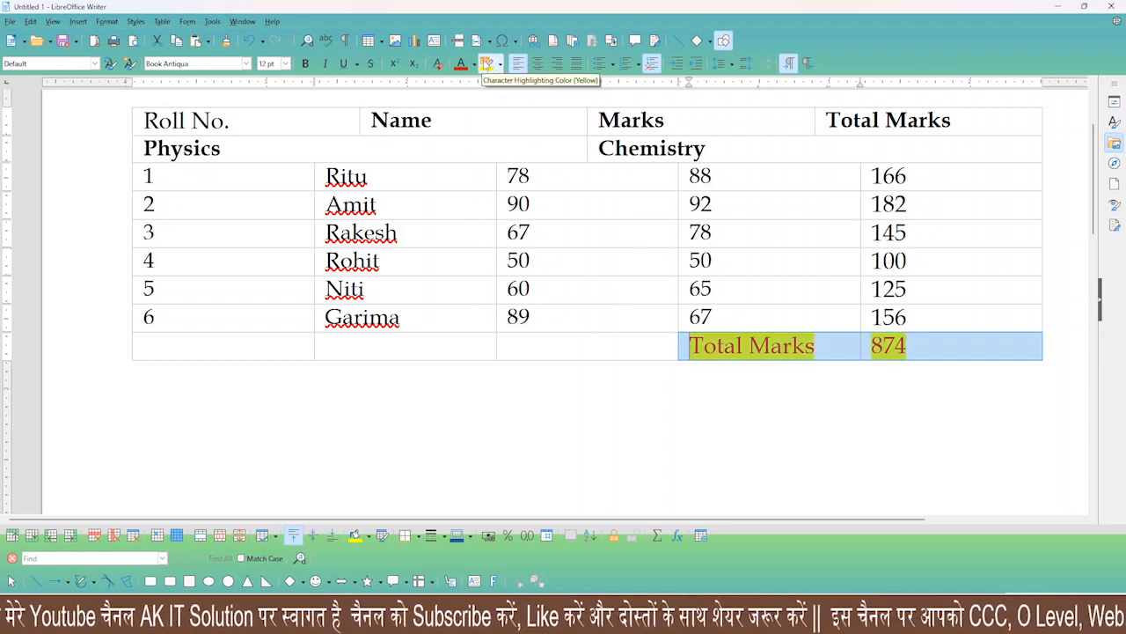
{"action": "left_click", "coordinate": [652, 397]}
Switch to the exam PDF and read task c about sorting the table, marking its key words
{"action": "key", "text": "alt+Tab"}
{"action": "mouse_move", "coordinate": [188, 331]}
{"action": "left_mouse_down"}
{"action": "mouse_move", "coordinate": [367, 335]}
{"action": "mouse_move", "coordinate": [488, 315]}
{"action": "left_mouse_up"}
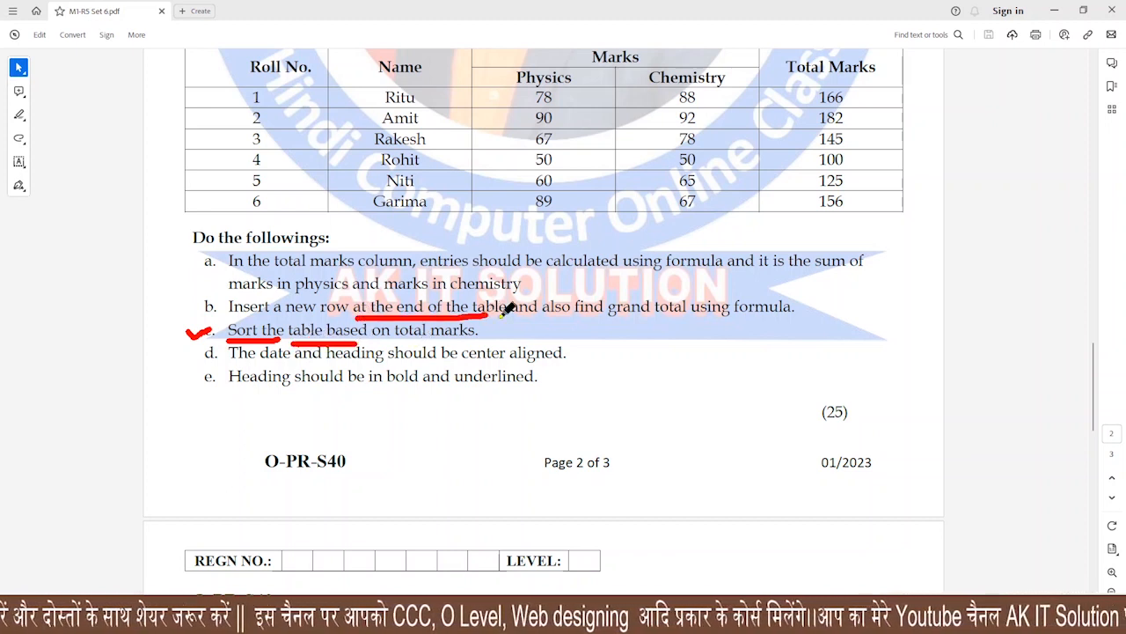
{"action": "key", "text": "Escape"}
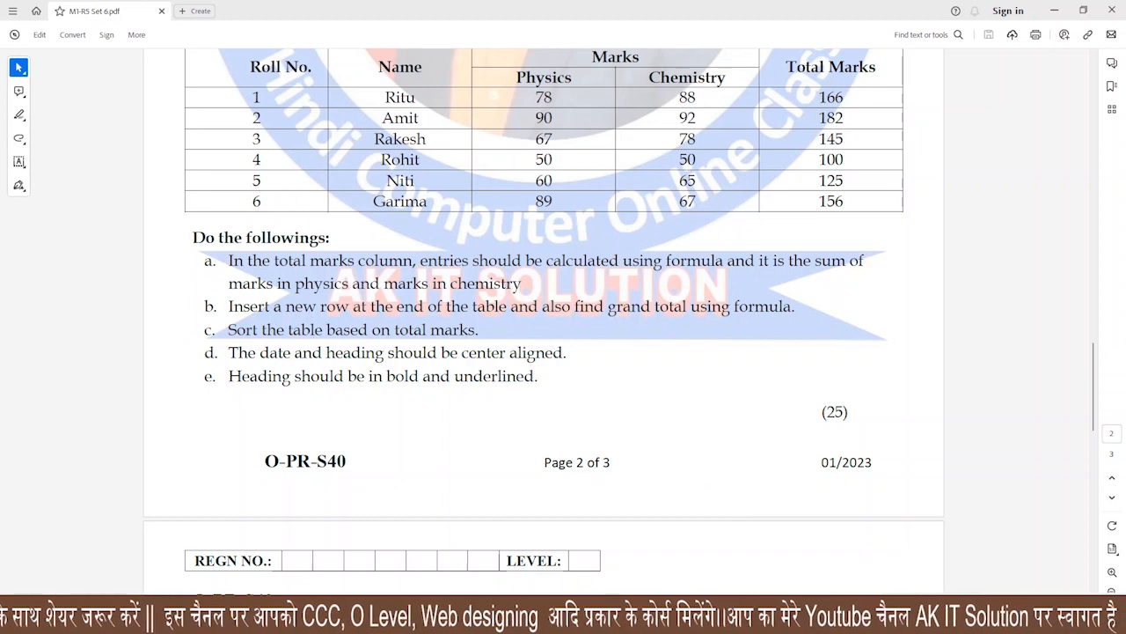
Return to the Writer document and try to sort the total marks in E3:E8 by column 1, alphanumeric, in ascending order
{"action": "key", "text": "alt+Tab"}
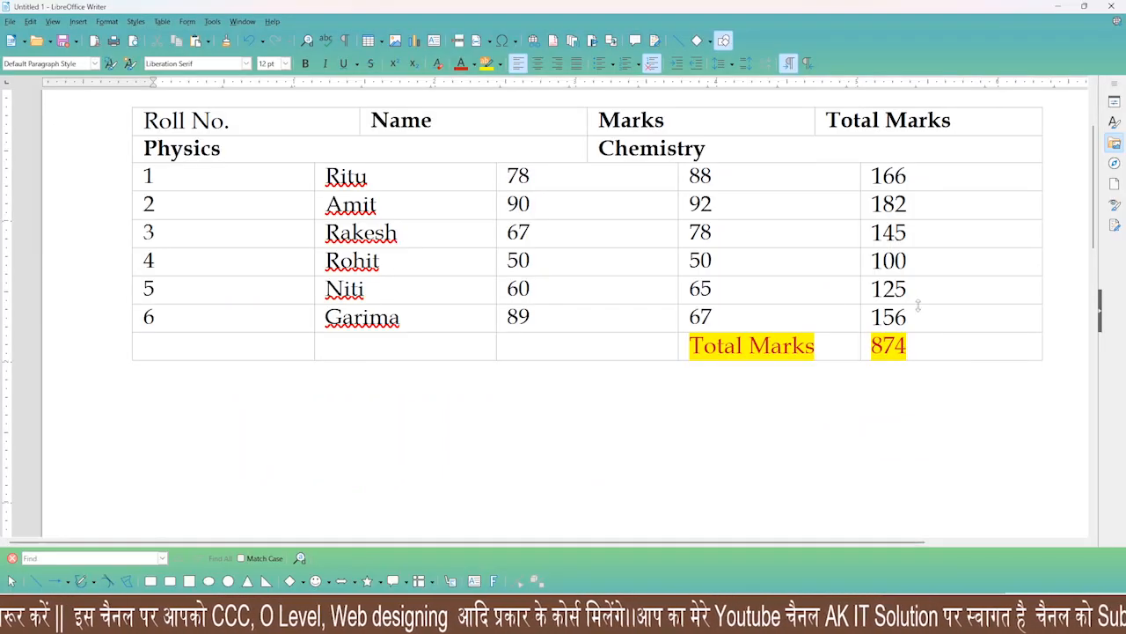
{"action": "left_click", "coordinate": [897, 184]}
{"action": "left_click_drag", "start_coordinate": [873, 174], "coordinate": [915, 309]}
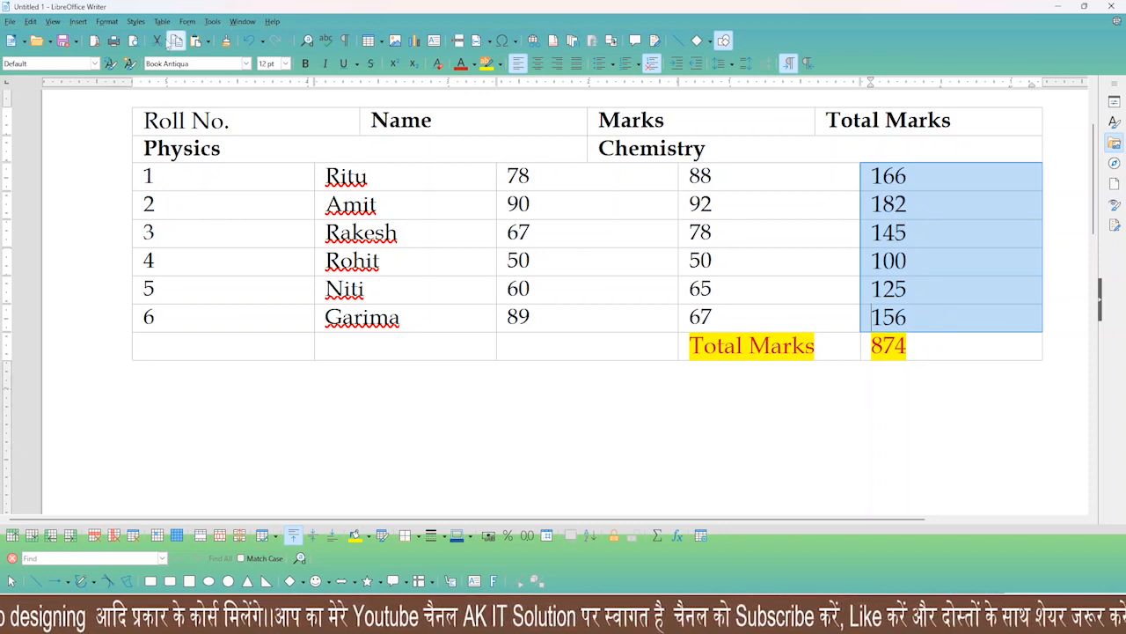
{"action": "left_click", "coordinate": [106, 21]}
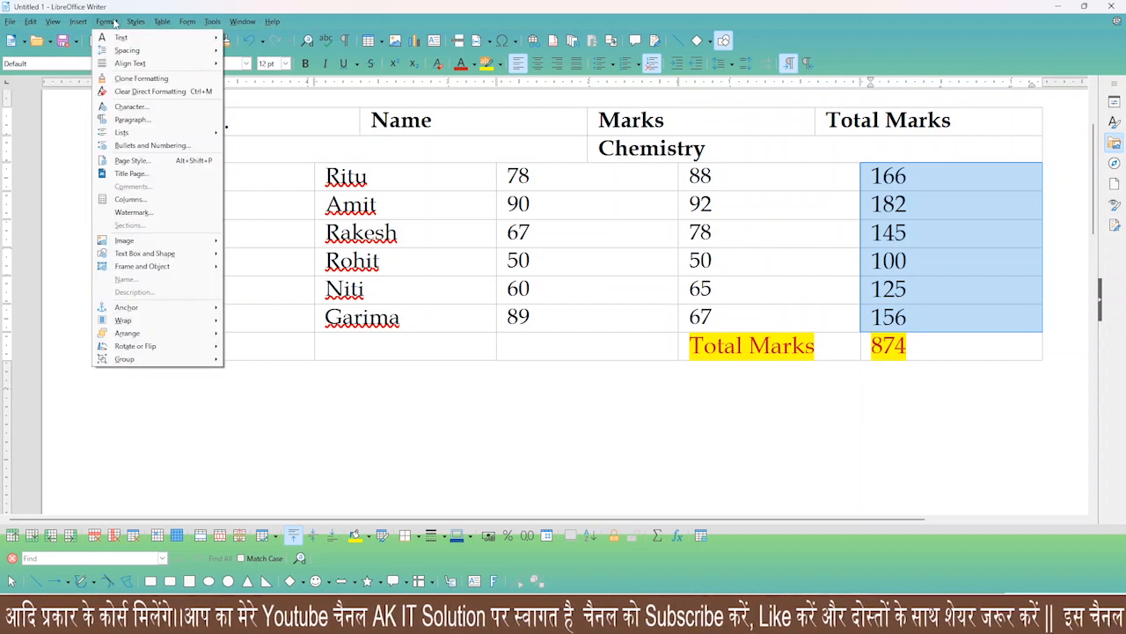
{"action": "mouse_move", "coordinate": [163, 25]}
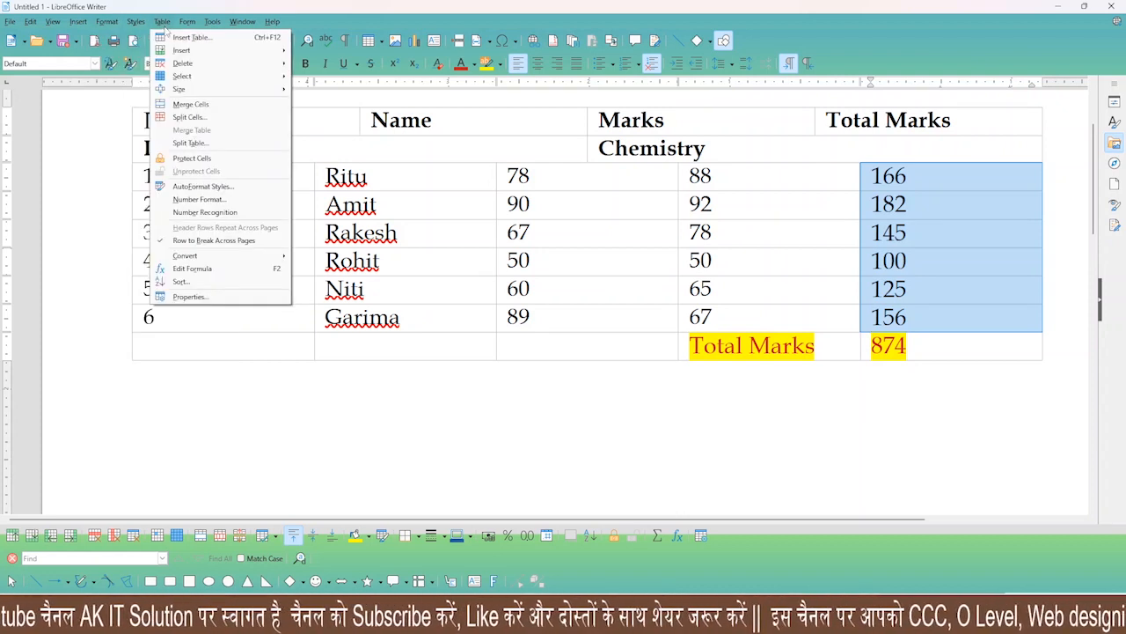
{"action": "left_click", "coordinate": [180, 282]}
{"action": "left_click_drag", "start_coordinate": [522, 199], "coordinate": [413, 177]}
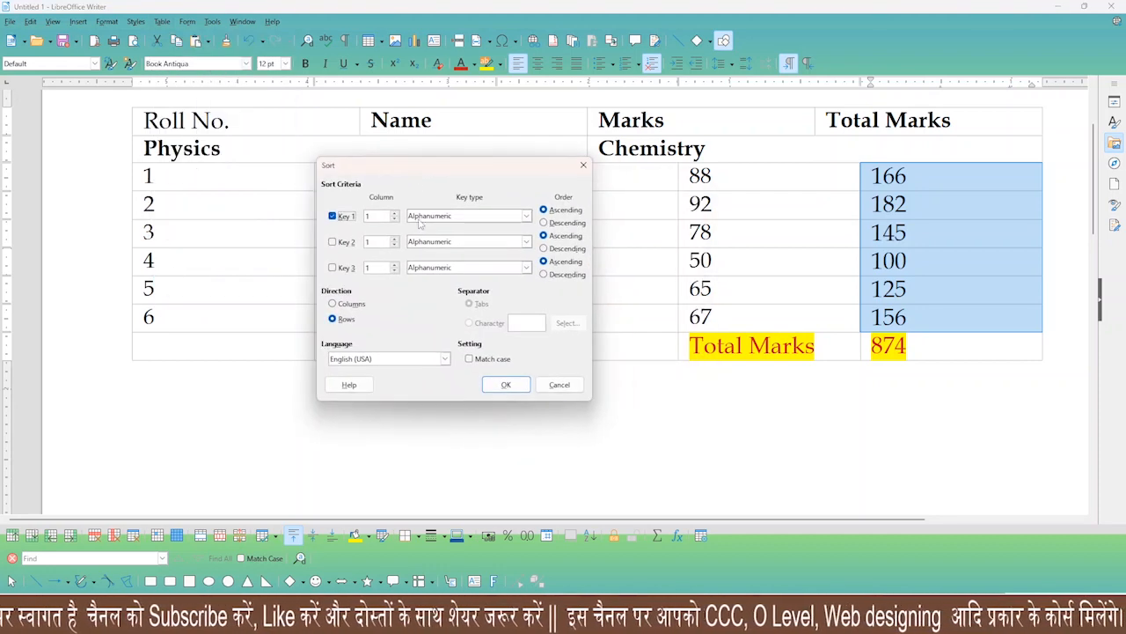
{"action": "left_click", "coordinate": [544, 223]}
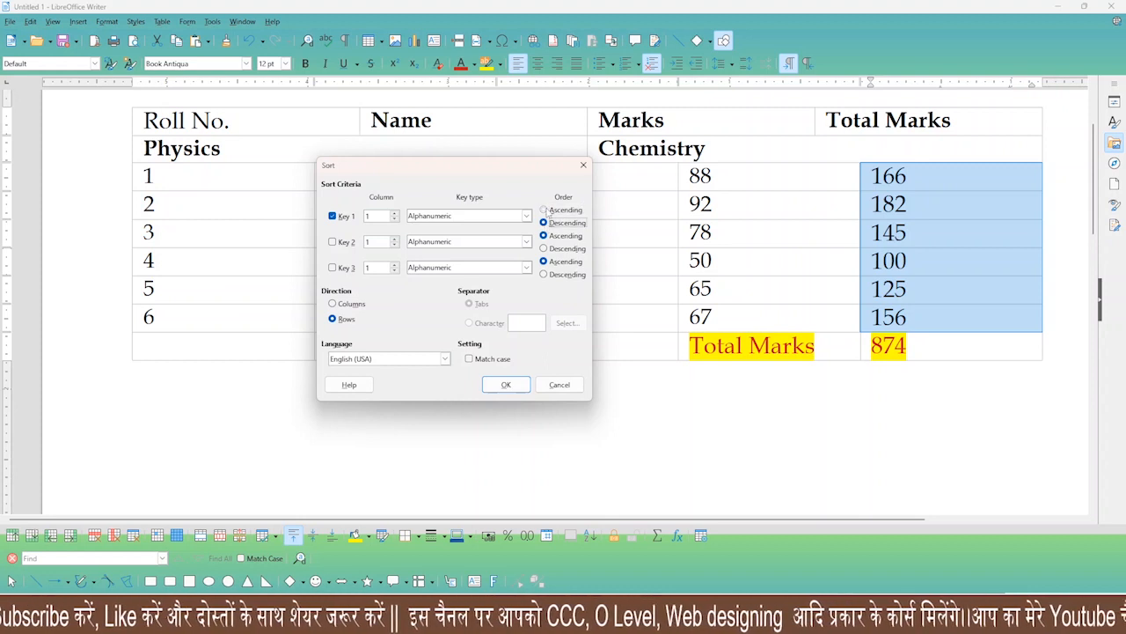
{"action": "left_click", "coordinate": [544, 210]}
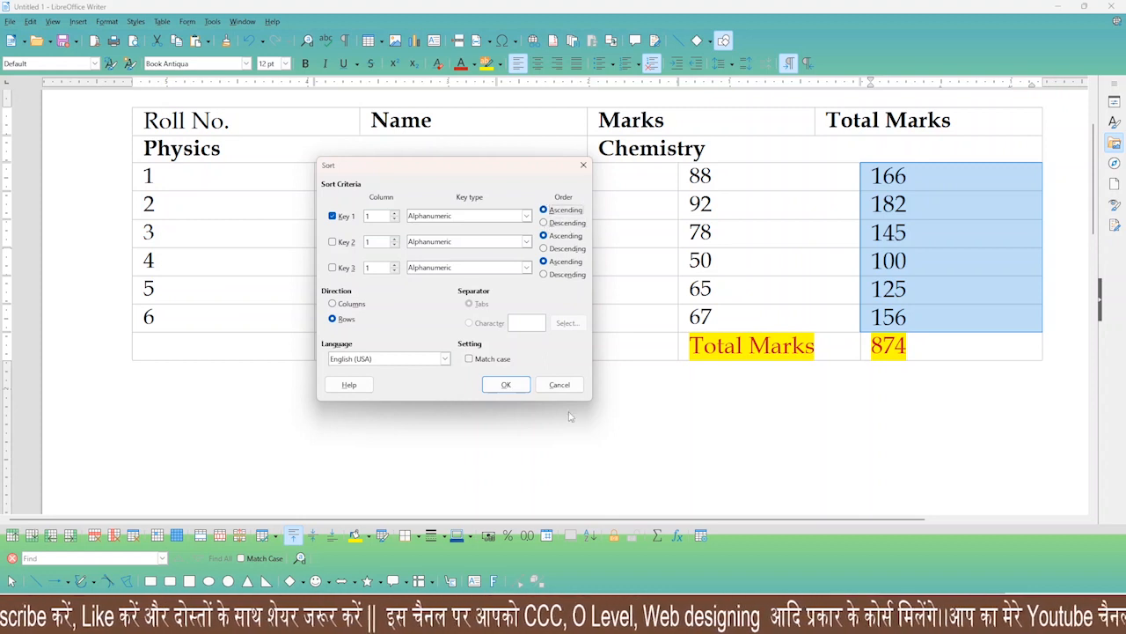
{"action": "left_click", "coordinate": [508, 387]}
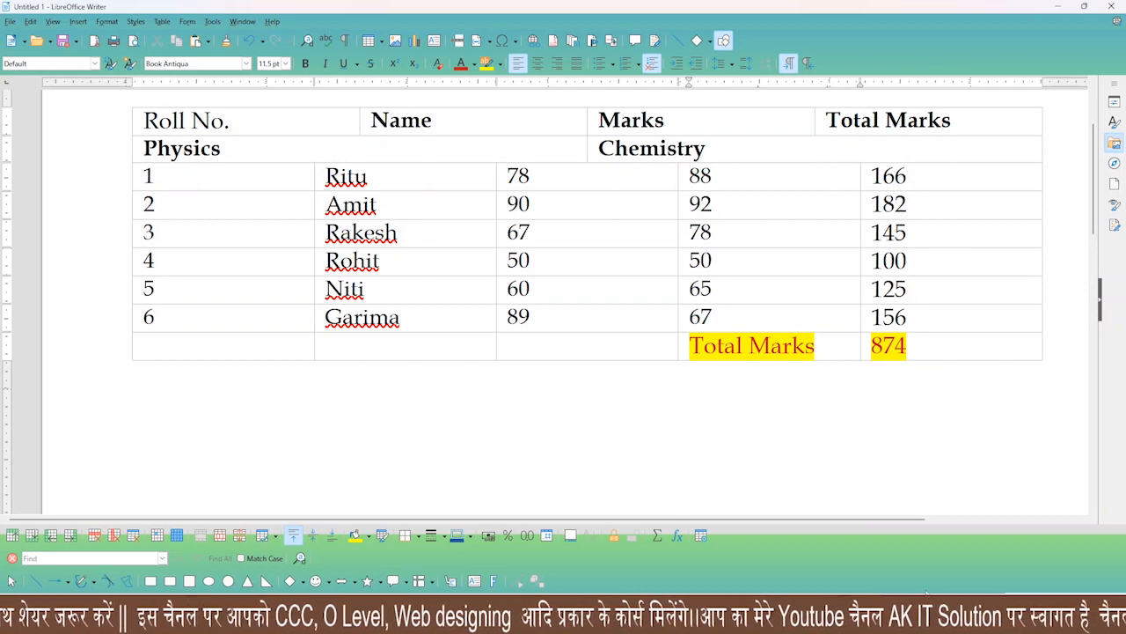
Switch to the exam PDF and read task d about center-aligning the data and heading, marking its key words
{"action": "key", "text": "alt+Tab"}
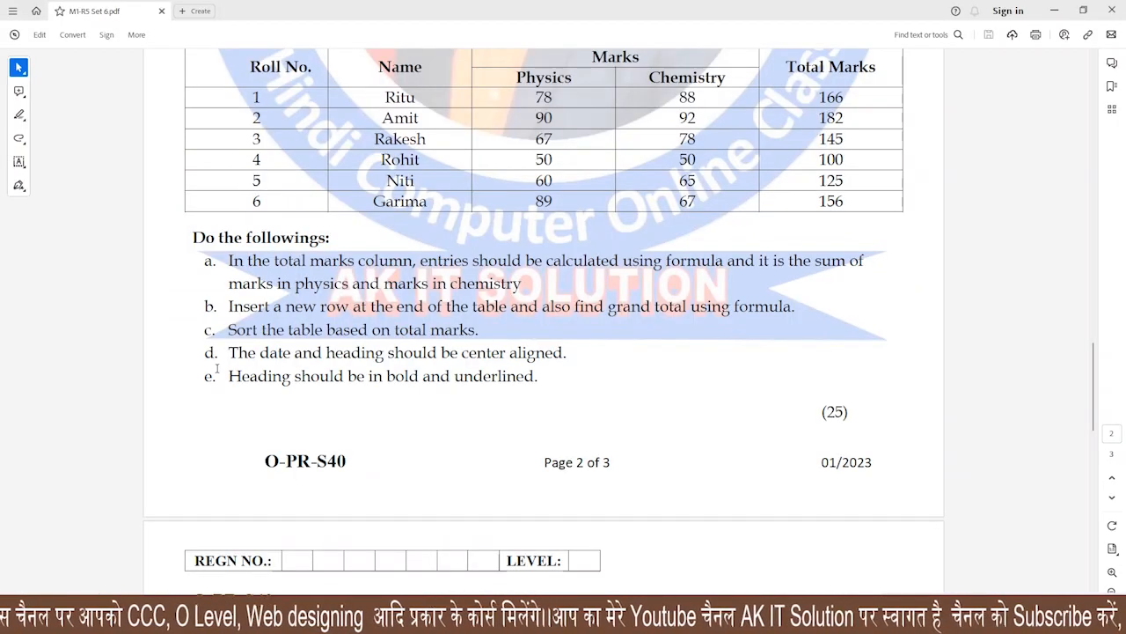
{"action": "left_click_drag", "start_coordinate": [227, 352], "coordinate": [570, 346]}
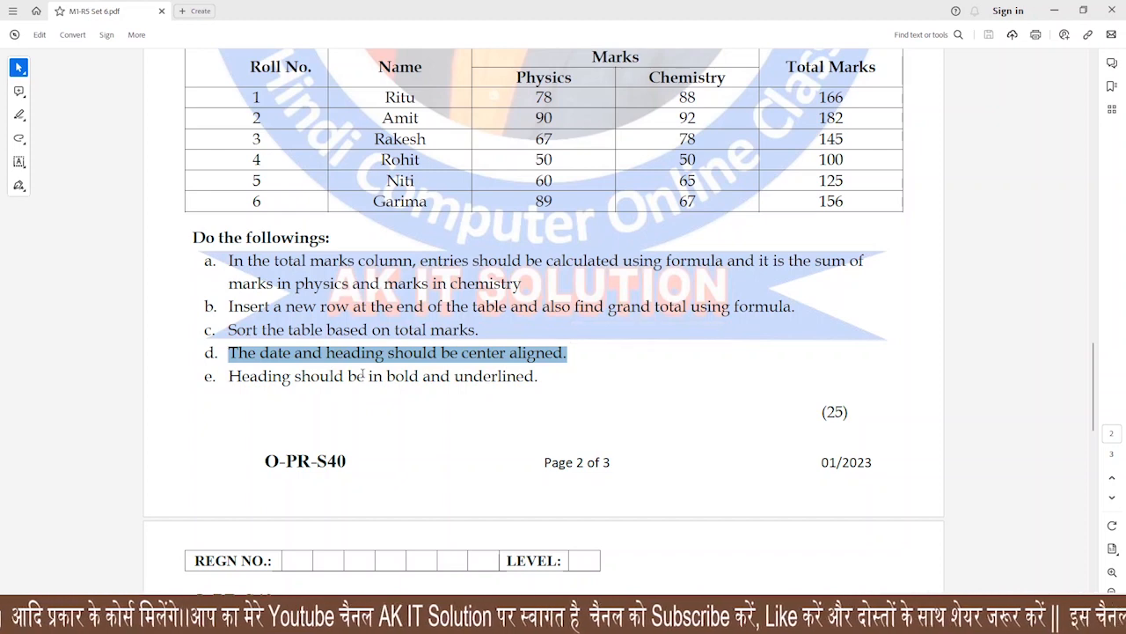
{"action": "scroll", "coordinate": [362, 374], "scroll_direction": "up", "scroll_amount": 1}
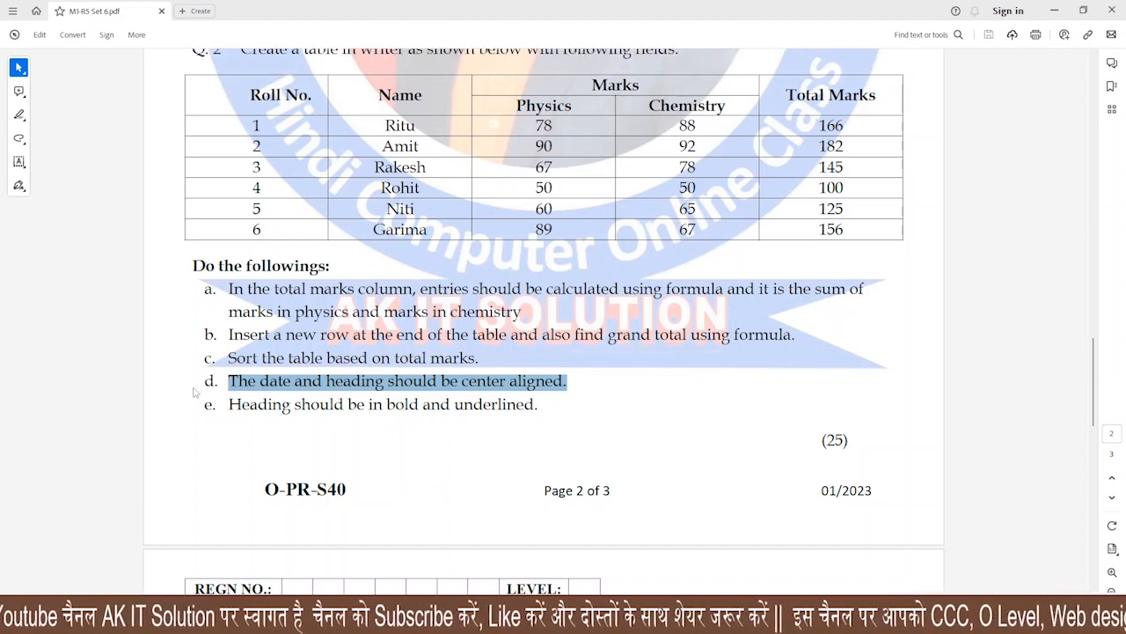
{"action": "mouse_move", "coordinate": [192, 386]}
{"action": "left_mouse_down"}
{"action": "mouse_move", "coordinate": [228, 370]}
{"action": "mouse_move", "coordinate": [335, 395]}
{"action": "mouse_move", "coordinate": [506, 396]}
{"action": "mouse_move", "coordinate": [599, 380]}
{"action": "mouse_move", "coordinate": [466, 360]}
{"action": "mouse_move", "coordinate": [265, 359]}
{"action": "mouse_move", "coordinate": [227, 389]}
{"action": "mouse_move", "coordinate": [303, 389]}
{"action": "mouse_move", "coordinate": [321, 402]}
{"action": "left_mouse_up"}
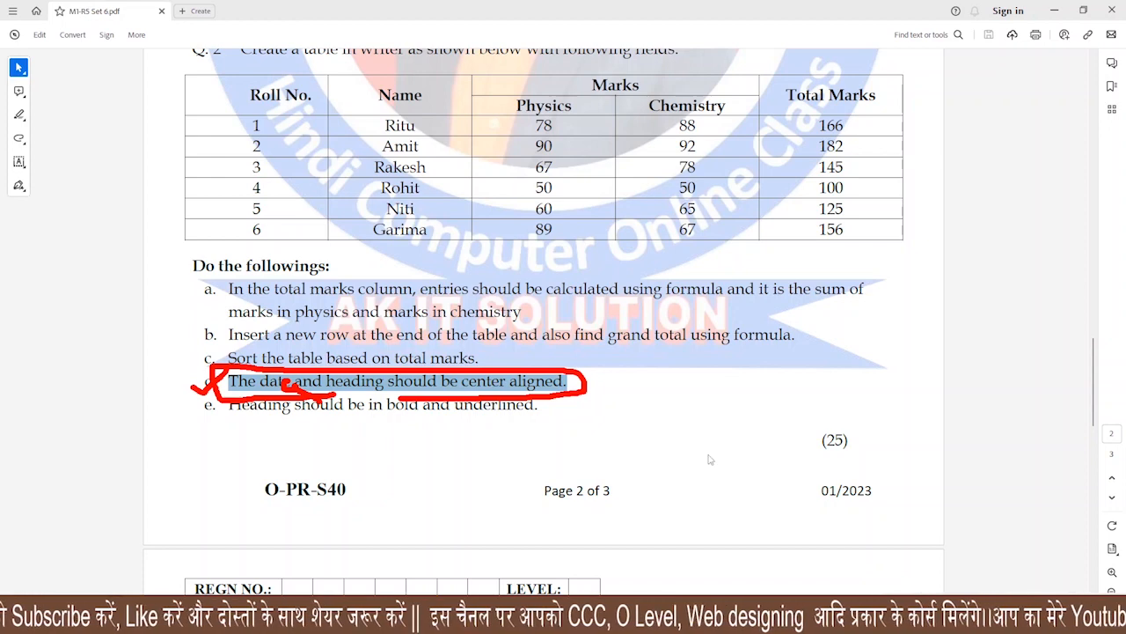
{"action": "key", "text": "Escape"}
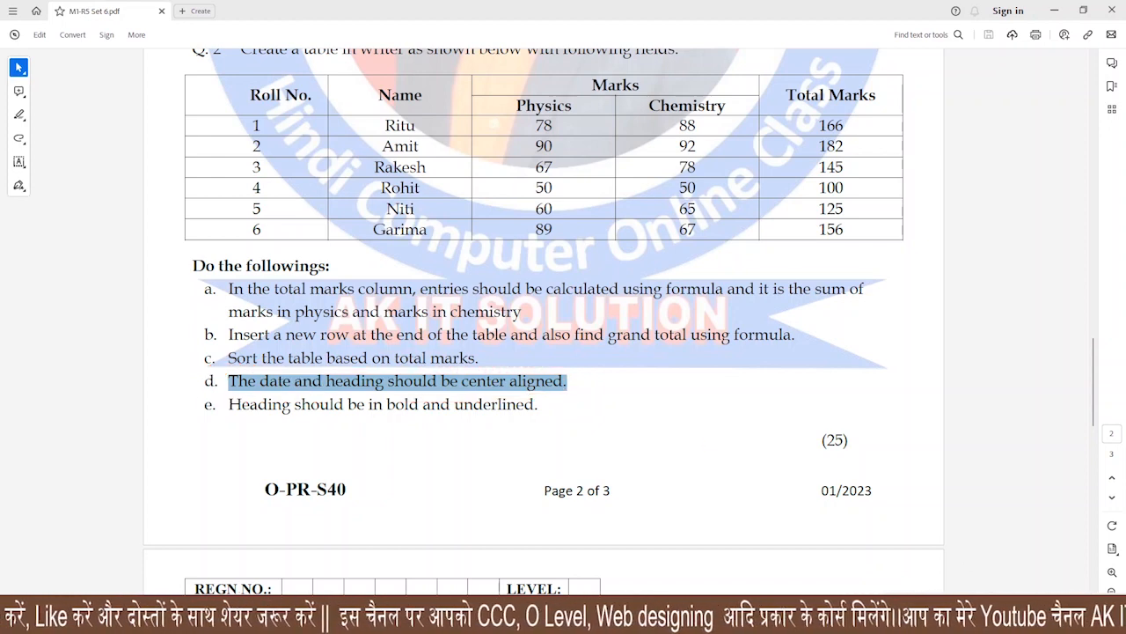
Return to the Writer document and center-align the text in all cells of the marks table
{"action": "key", "text": "alt+Tab"}
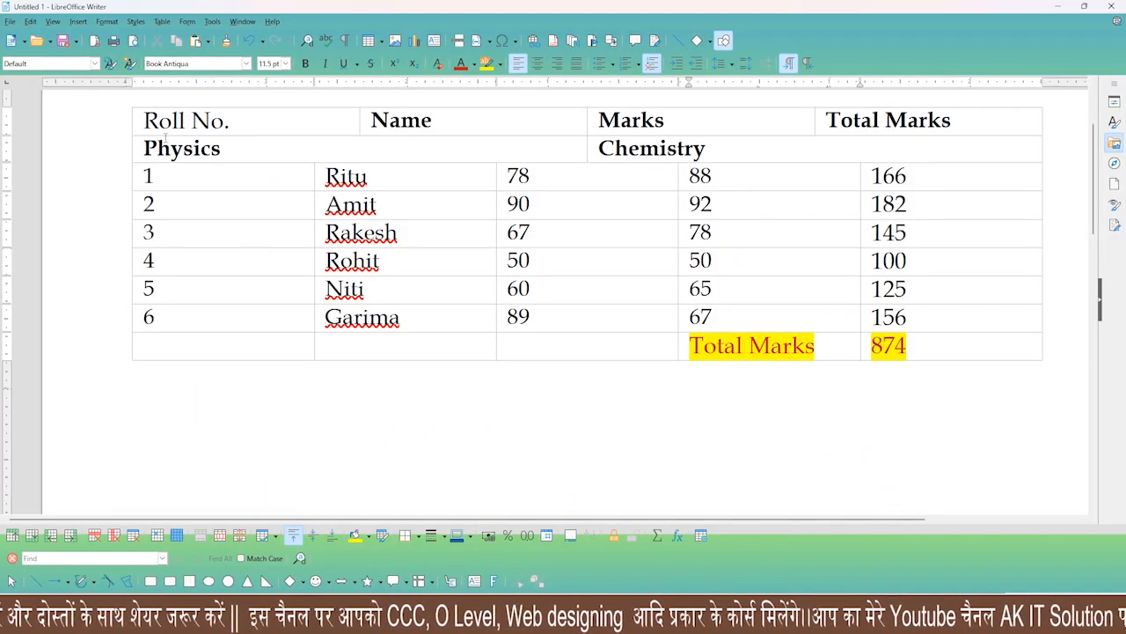
{"action": "left_click_drag", "start_coordinate": [165, 136], "coordinate": [931, 339]}
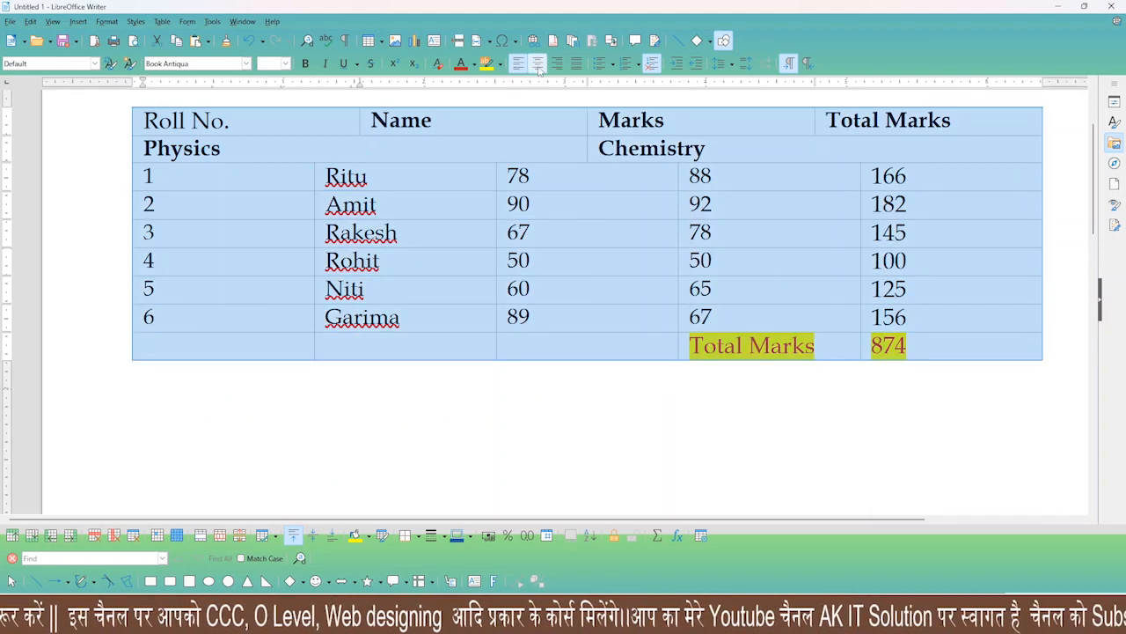
{"action": "left_click", "coordinate": [538, 64]}
{"action": "left_click", "coordinate": [487, 414]}
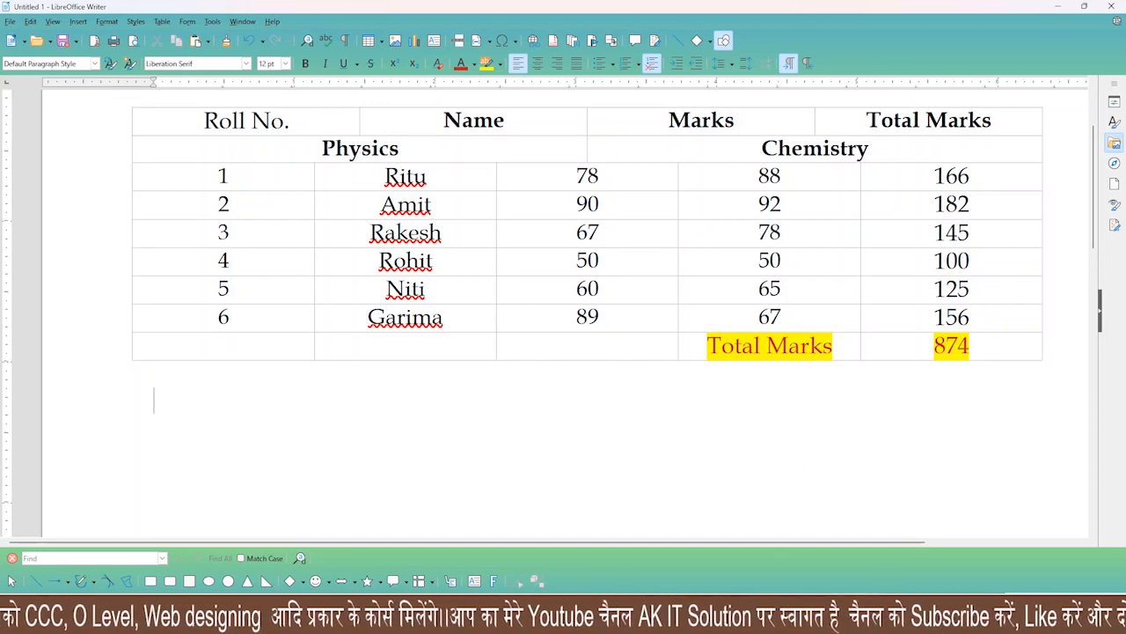
Switch to the exam PDF and read task e about the heading format, selecting its sentence
{"action": "key", "text": "alt+Tab"}
{"action": "left_click", "coordinate": [291, 427]}
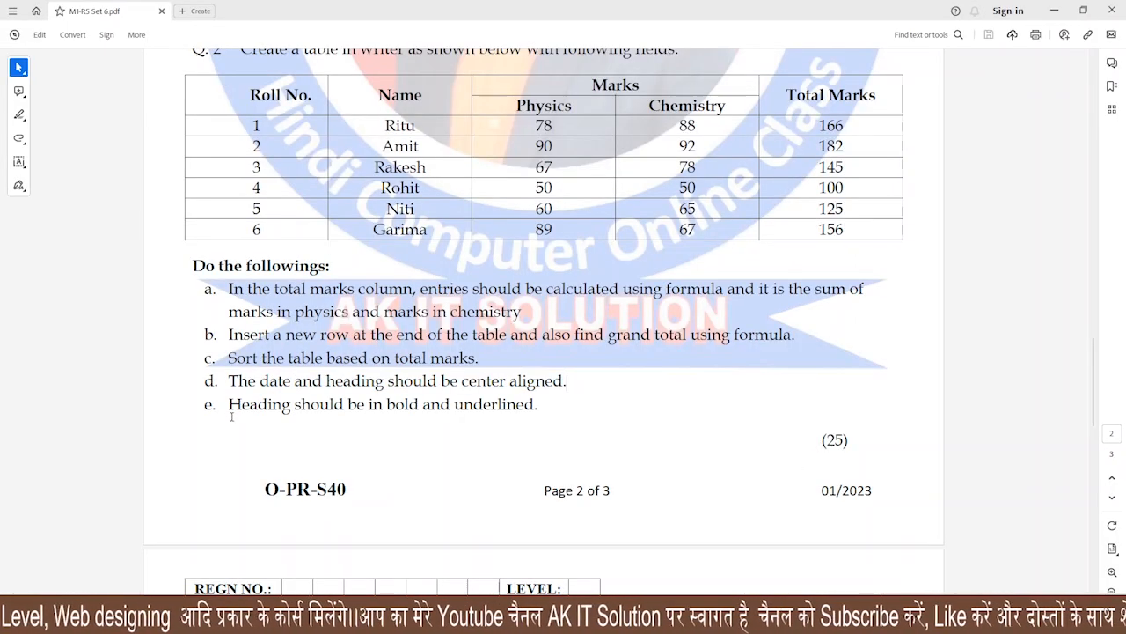
{"action": "left_click_drag", "start_coordinate": [229, 404], "coordinate": [535, 404]}
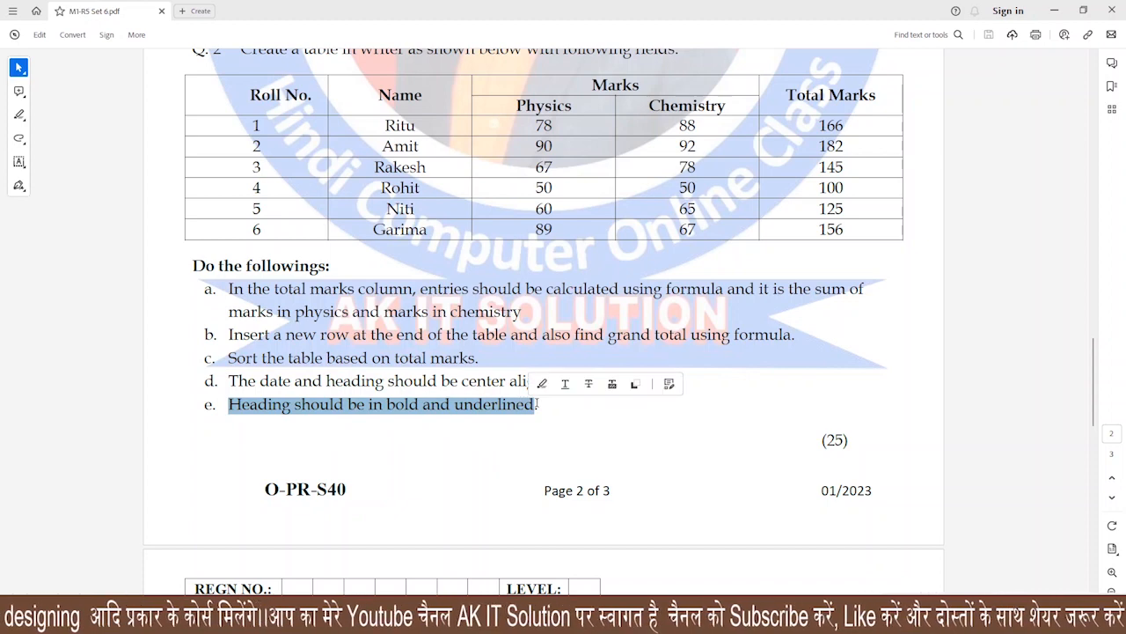
Return to the Writer document and make the two heading rows of the marks table bold and underlined
{"action": "key", "text": "alt+Tab"}
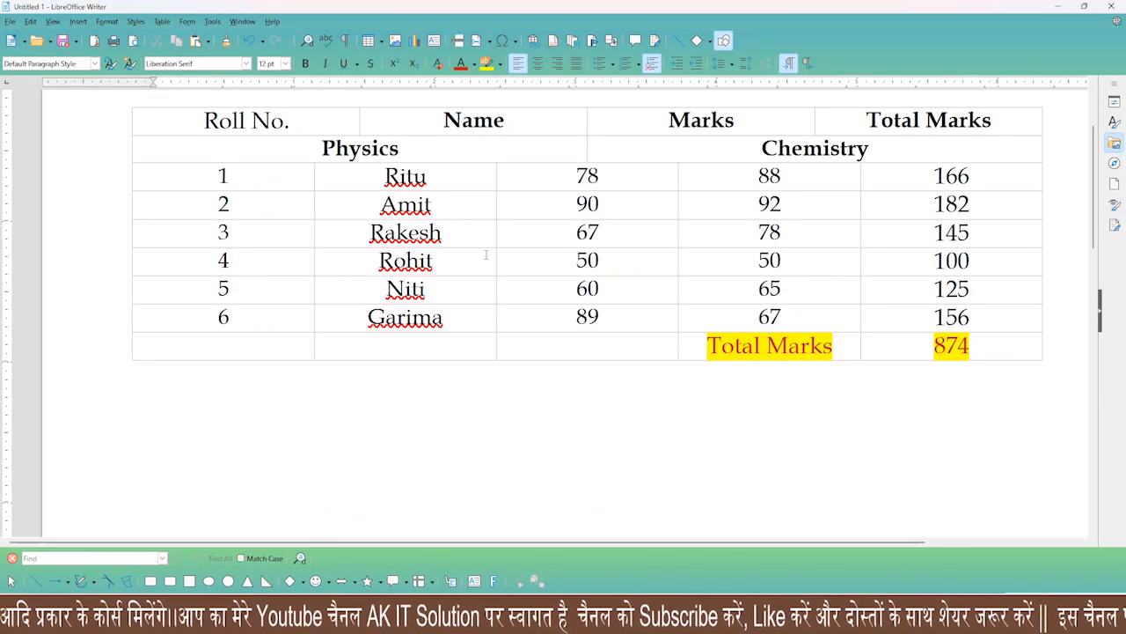
{"action": "left_click_drag", "start_coordinate": [204, 120], "coordinate": [762, 147]}
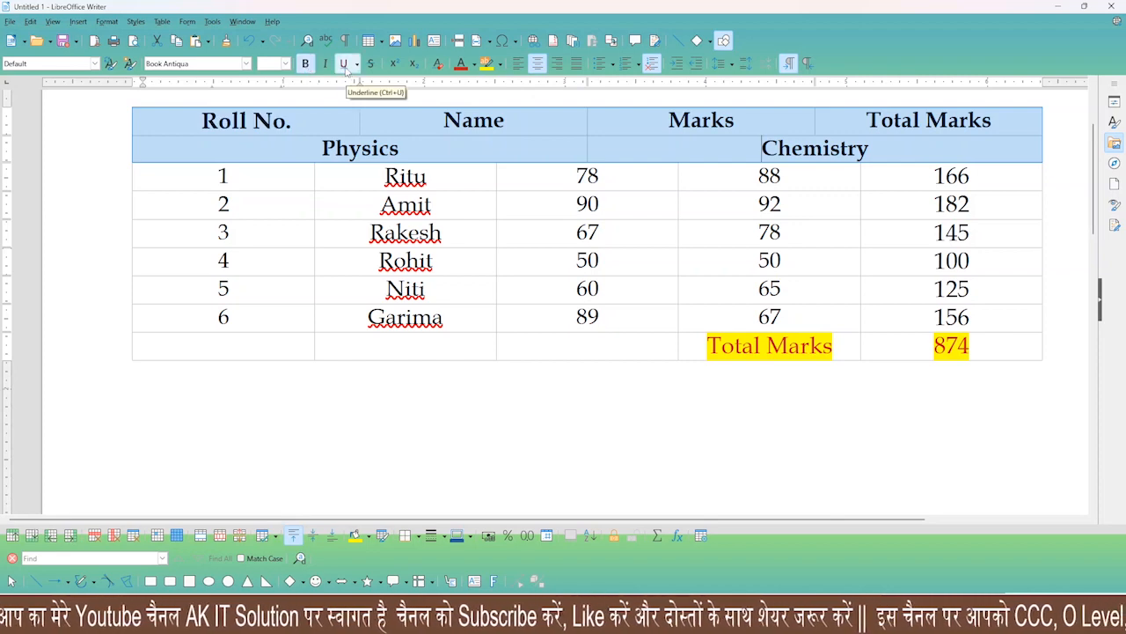
{"action": "left_click", "coordinate": [343, 63]}
{"action": "left_click", "coordinate": [467, 459]}
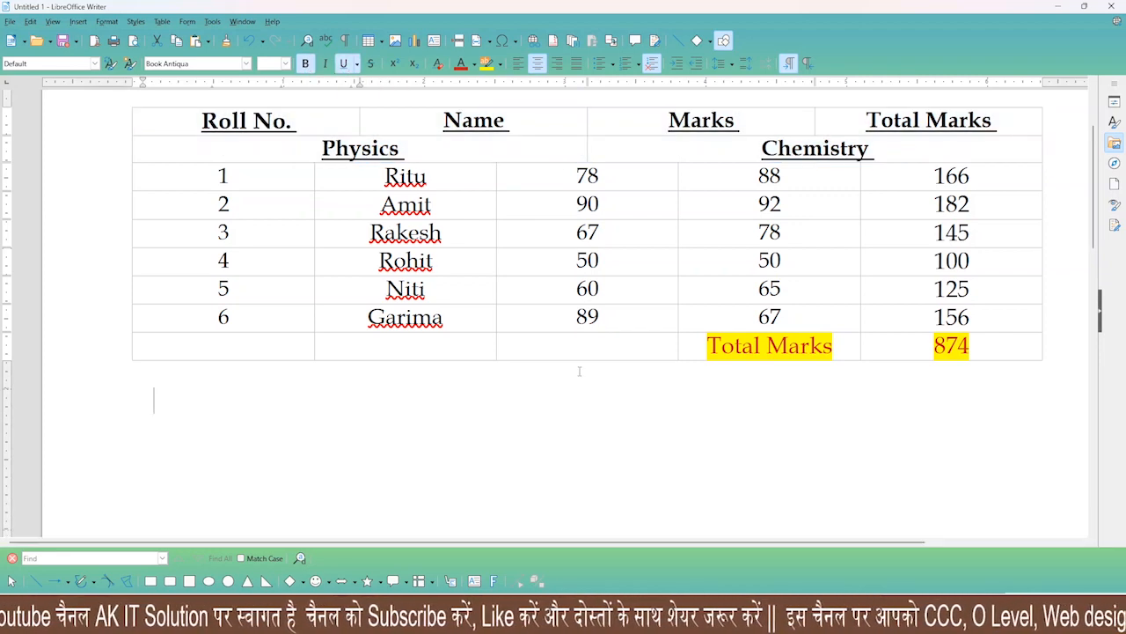
{"action": "scroll", "coordinate": [467, 458], "scroll_direction": "up", "scroll_amount": 2}
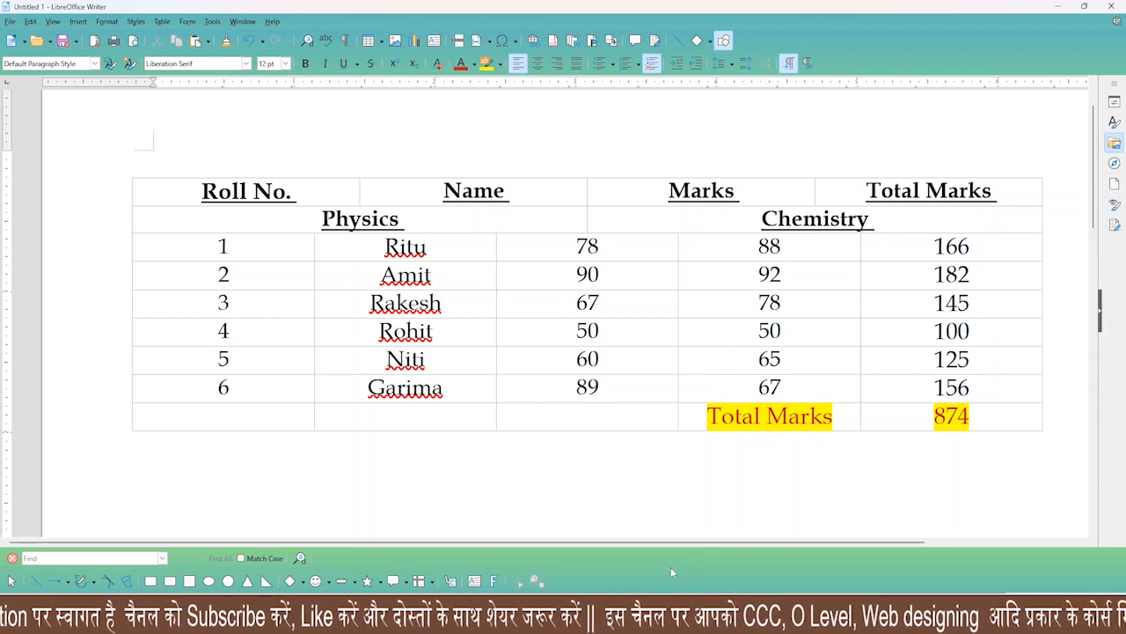
Switch to the exam PDF and read Q. 3 about setting up a presentation of 3 slides, marking its key words
{"action": "left_click", "coordinate": [670, 616]}
{"action": "scroll", "coordinate": [613, 289], "scroll_direction": "up", "scroll_amount": 5}
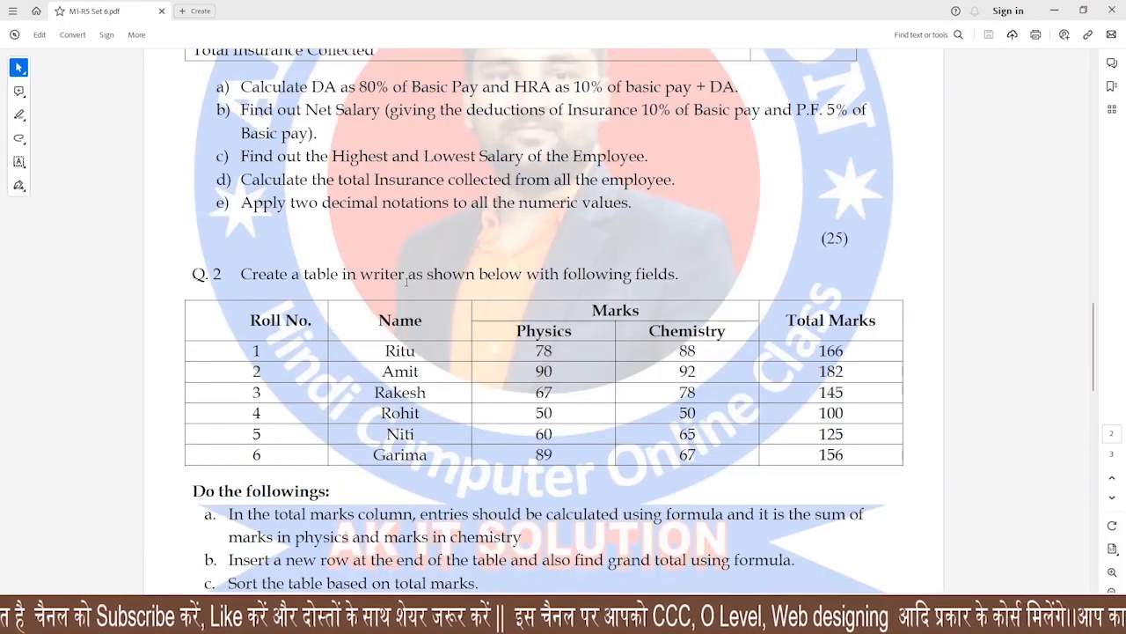
{"action": "scroll", "coordinate": [579, 310], "scroll_direction": "down", "scroll_amount": 15}
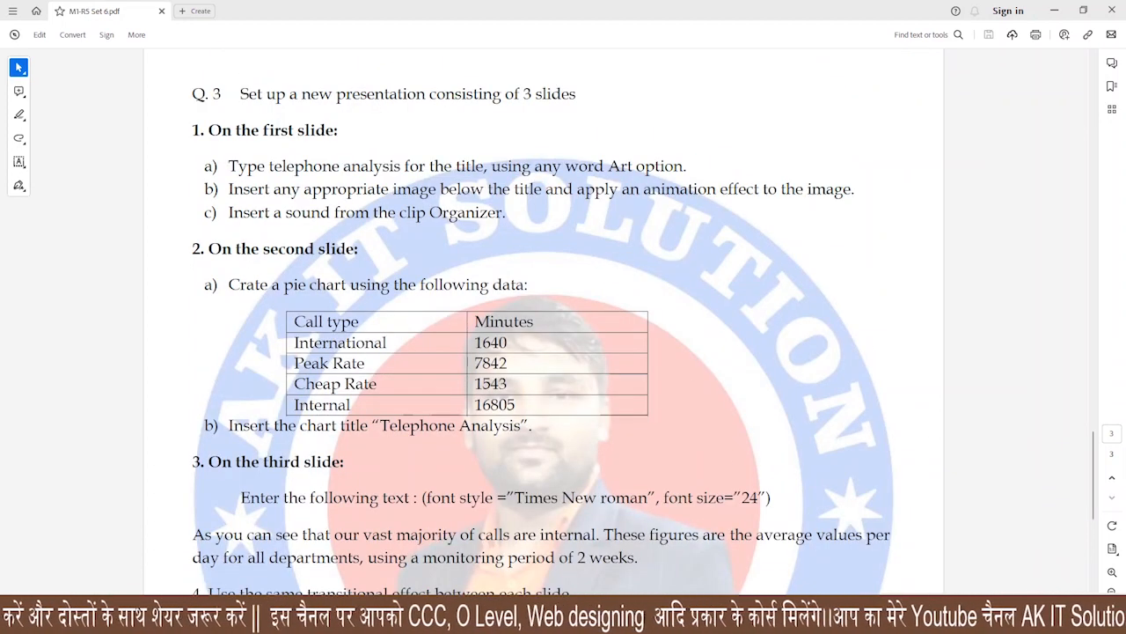
{"action": "left_click_drag", "start_coordinate": [169, 92], "coordinate": [248, 68]}
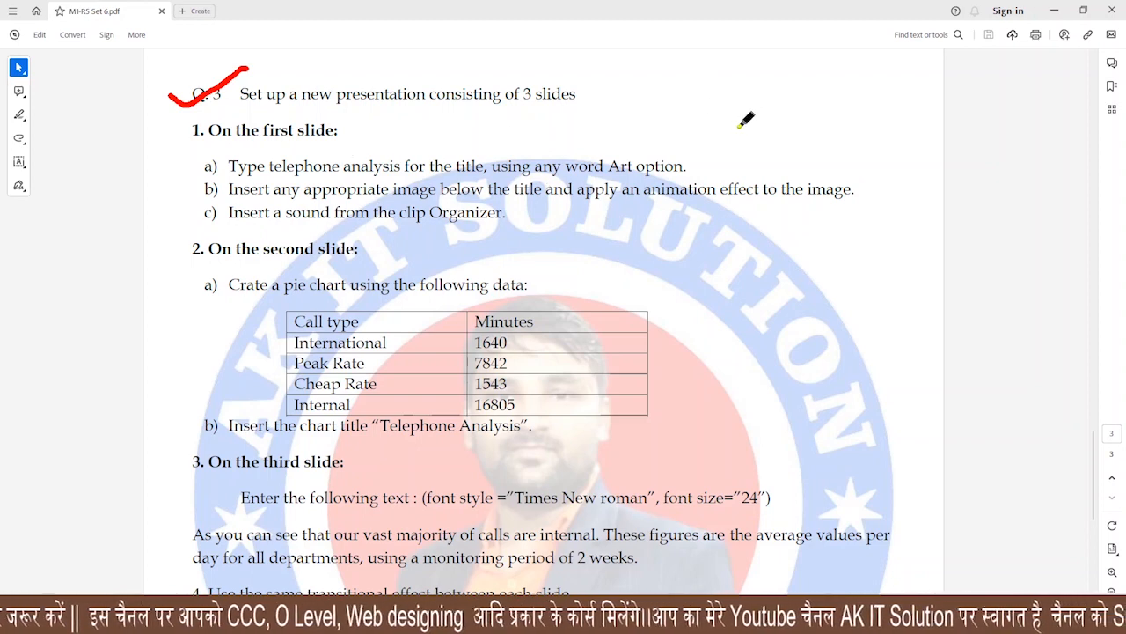
{"action": "mouse_move", "coordinate": [239, 111]}
{"action": "left_mouse_down"}
{"action": "mouse_move", "coordinate": [568, 117]}
{"action": "mouse_move", "coordinate": [521, 73]}
{"action": "mouse_move", "coordinate": [330, 79]}
{"action": "mouse_move", "coordinate": [382, 132]}
{"action": "mouse_move", "coordinate": [413, 134]}
{"action": "left_mouse_up"}
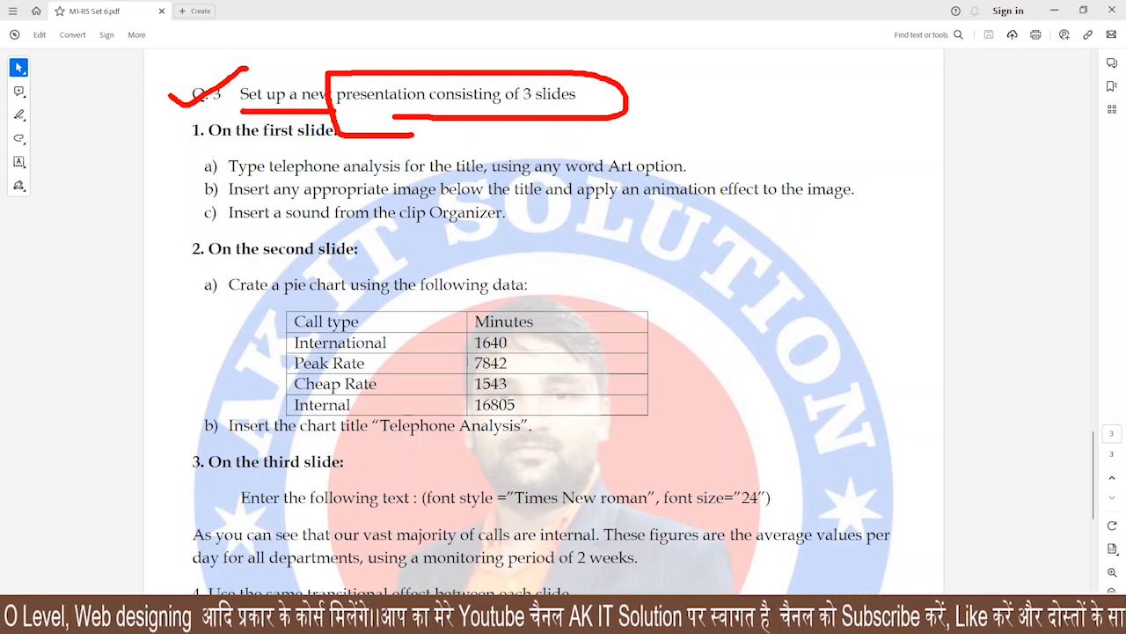
{"action": "key", "text": "Escape"}
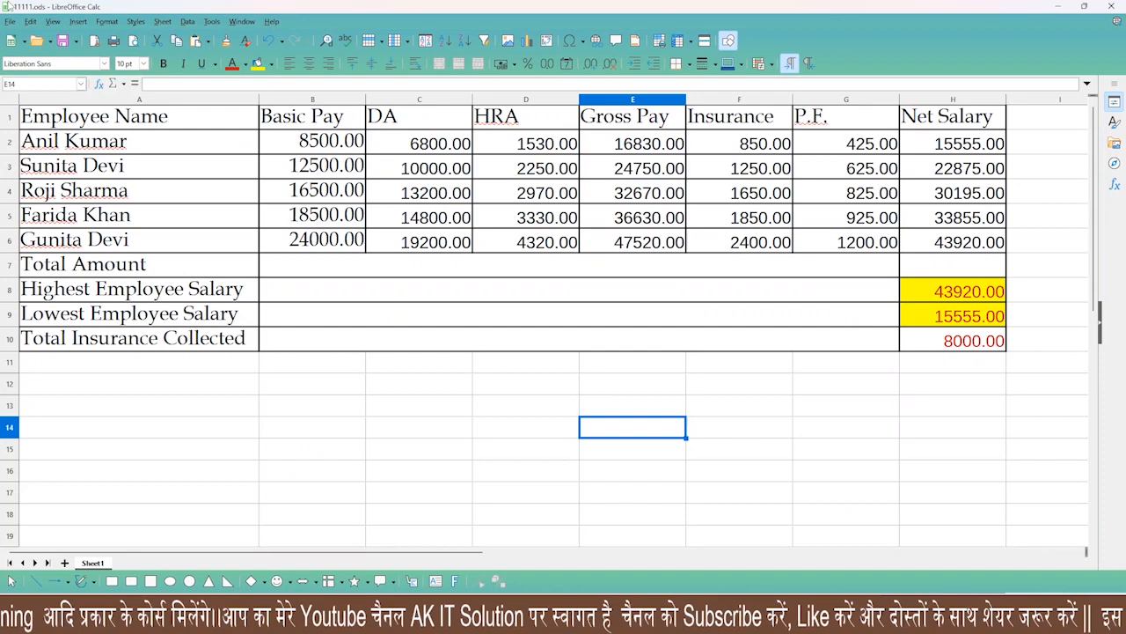
Switch to LibreOffice Calc and create a new Impress presentation from there, using the Beehive template
{"action": "left_click", "coordinate": [10, 21]}
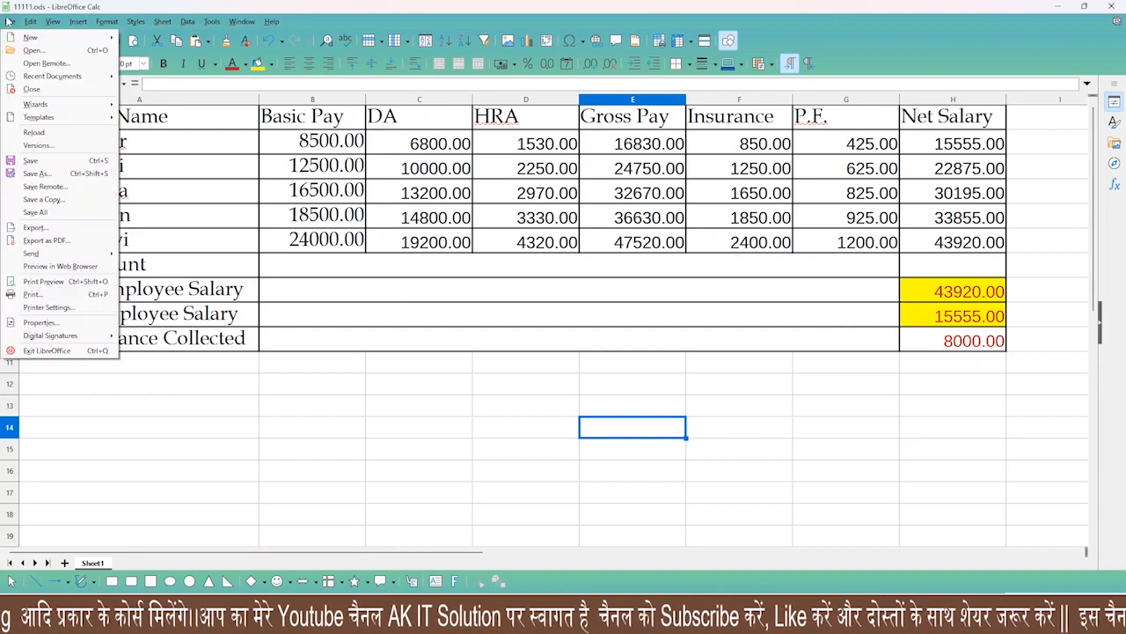
{"action": "left_click", "coordinate": [162, 65]}
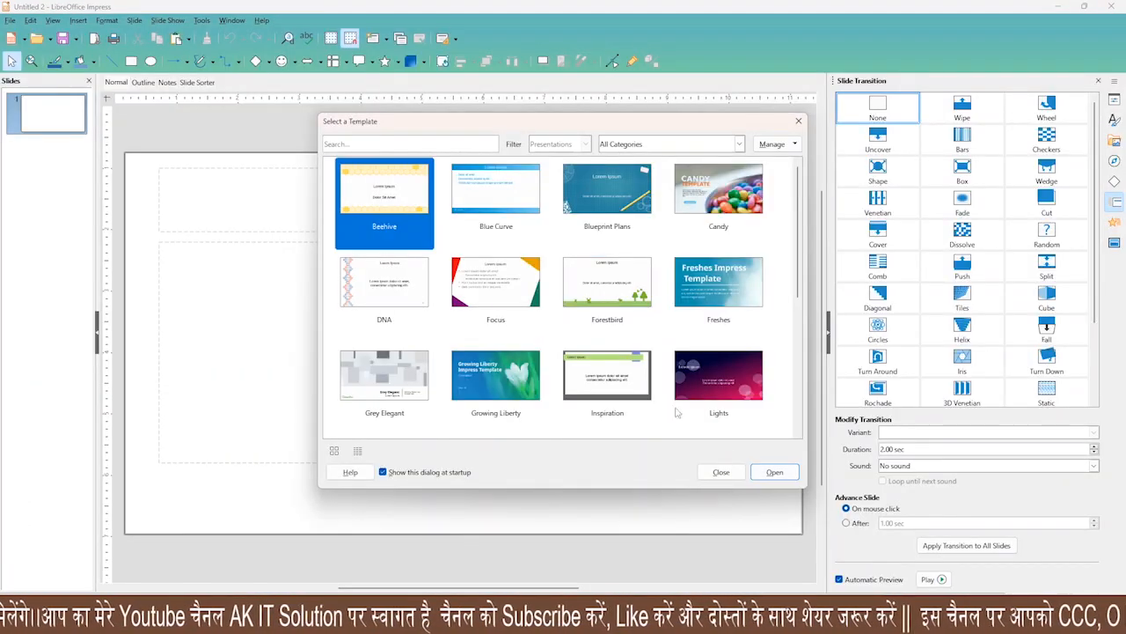
{"action": "left_click", "coordinate": [768, 473]}
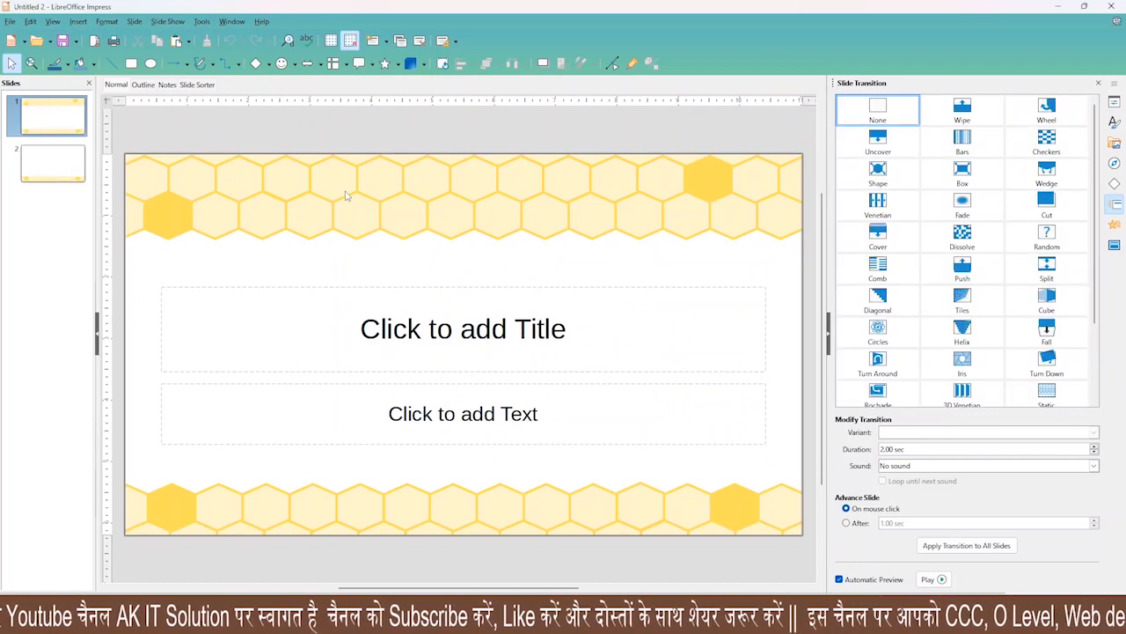